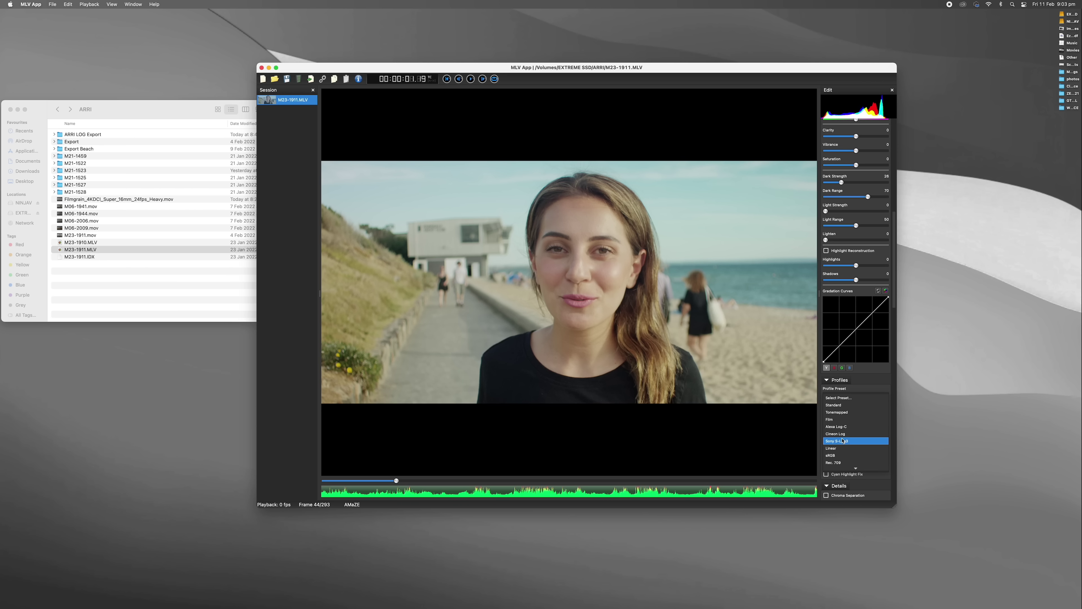
# Apply the Alexa Log-C profile preset to the clip for a flat log image
pyautogui.click(840, 426)
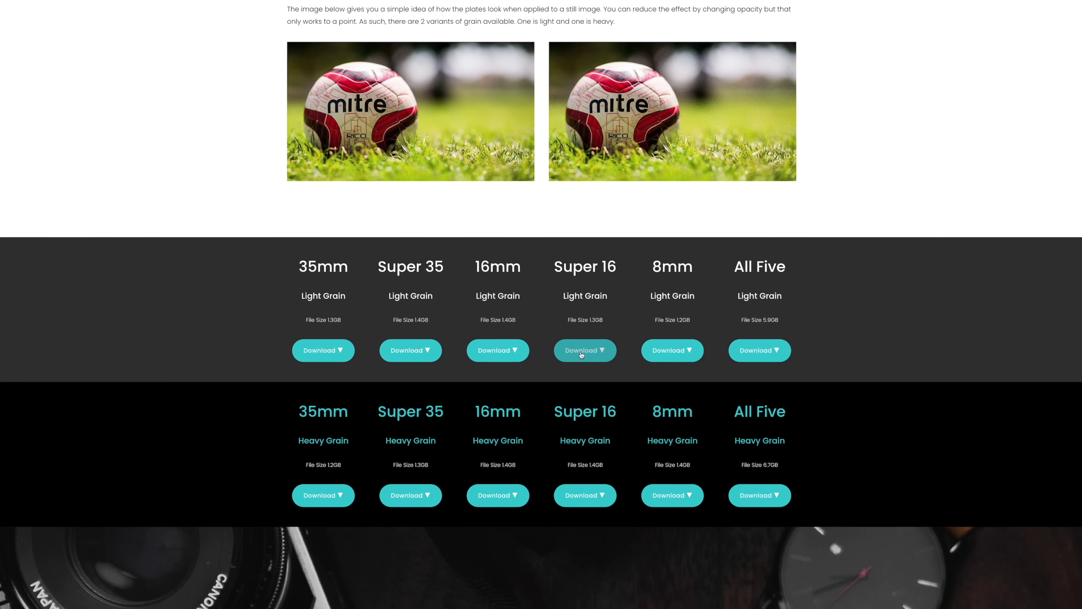
# Download the Super 16 Light Grain plate from the Free Film Grain Plates site
pyautogui.click(581, 354)
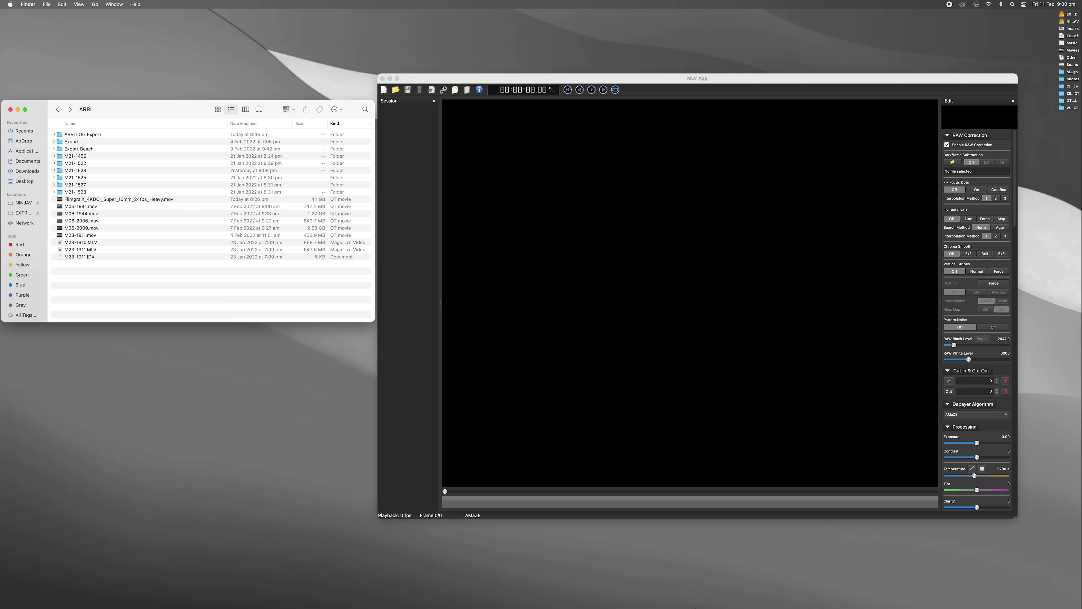
# Load M23-1911.MLV into the MLV App session and move the window left
pyautogui.moveTo(689, 607)
pyautogui.moveTo(104, 250); pyautogui.dragTo(379, 225)
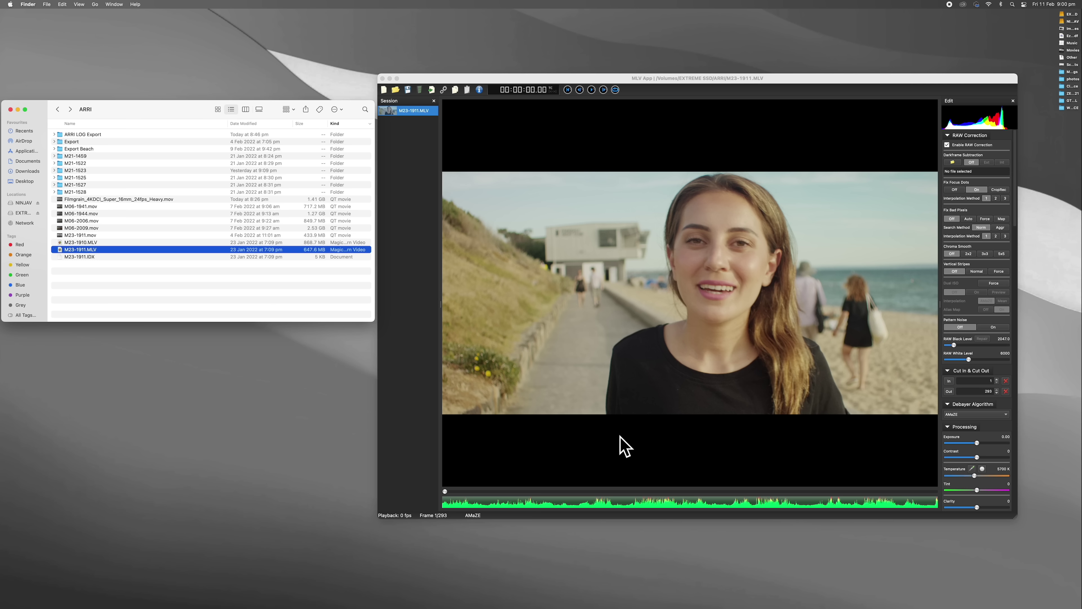
pyautogui.moveTo(642, 83); pyautogui.dragTo(521, 72)
# Go to frame 44 of M23-1911.MLV and raise Dark Strength from 20 to 26
pyautogui.click(396, 481)
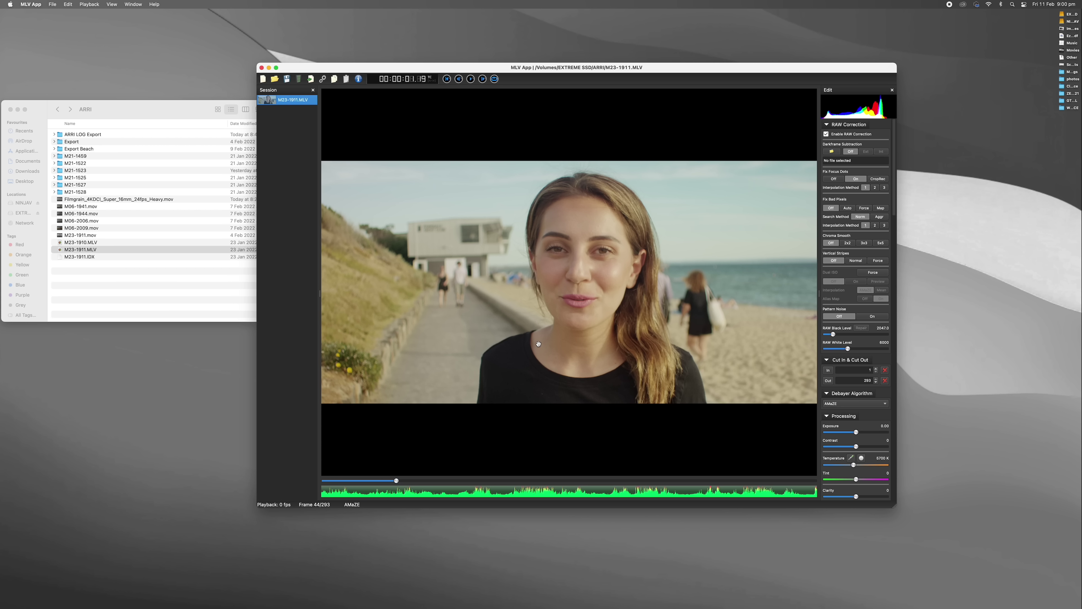
pyautogui.scroll(-6, 854, 282)
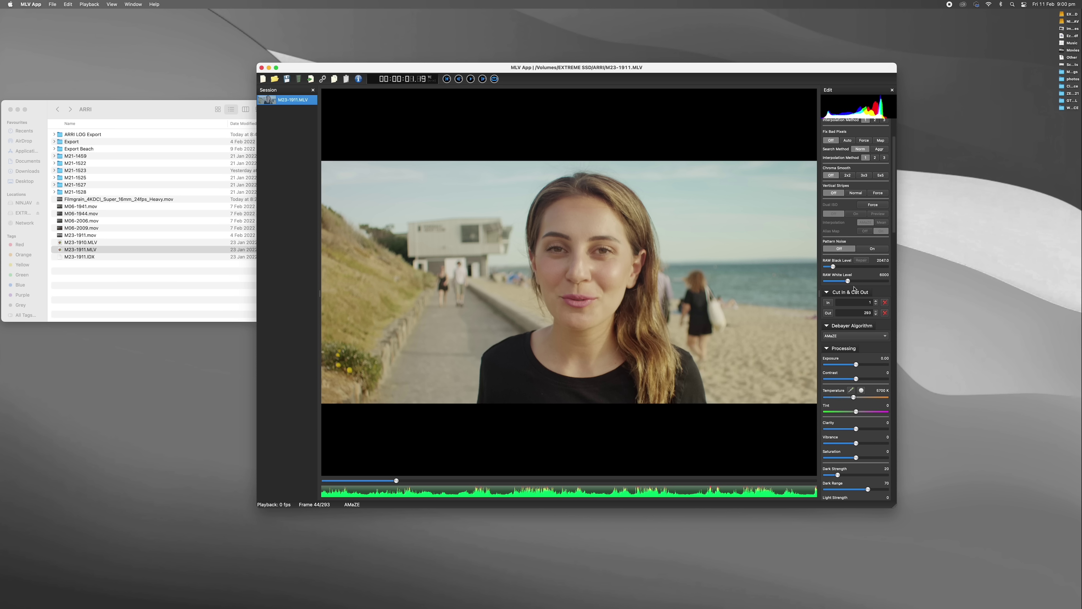
pyautogui.scroll(-2, 853, 355)
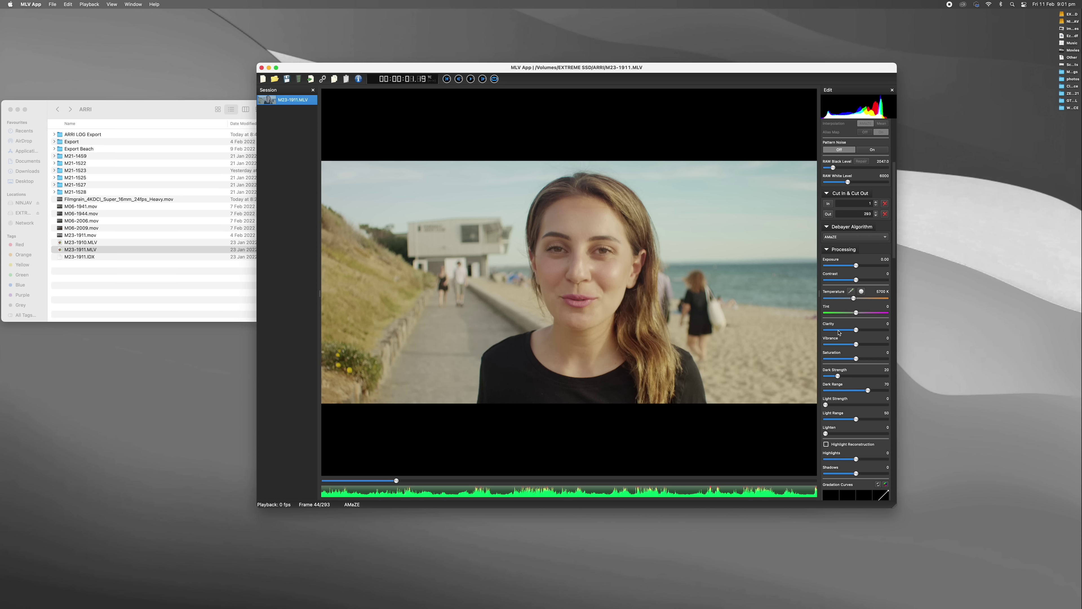
pyautogui.moveTo(838, 376); pyautogui.dragTo(841, 377)
pyautogui.scroll(-3, 859, 342)
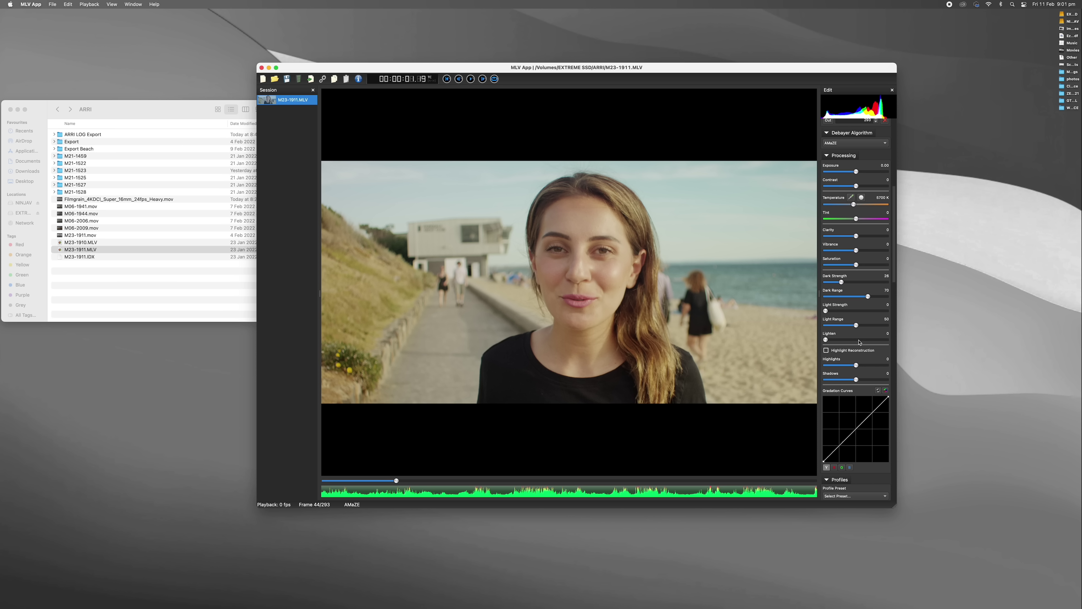
pyautogui.scroll(8, 859, 342)
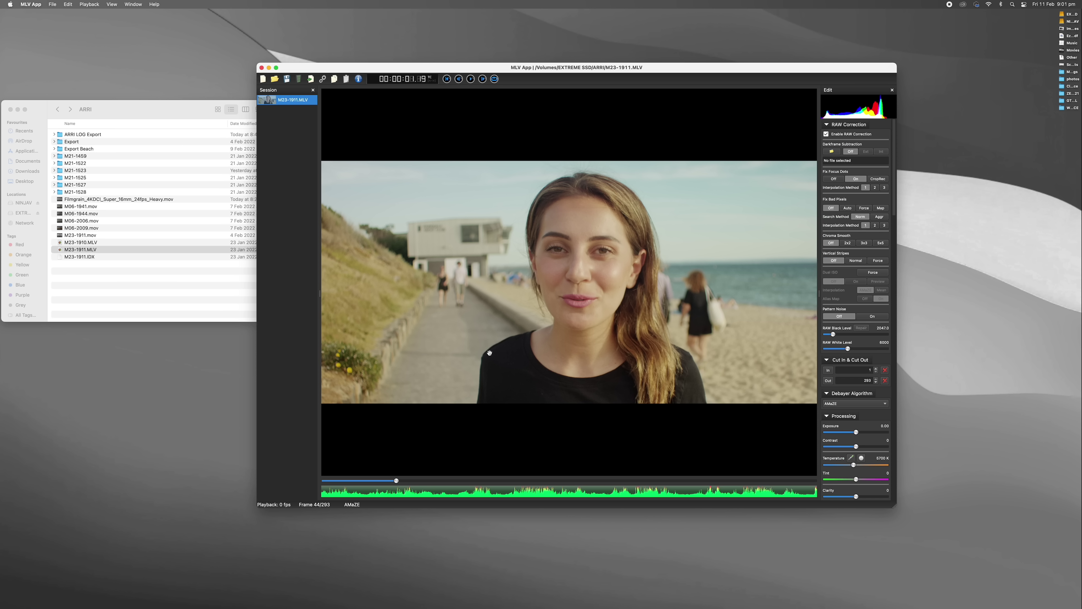
# Set the export codec to Apple ProRes 4444 and enable resizing to 4096 x 2048
pyautogui.click(322, 79)
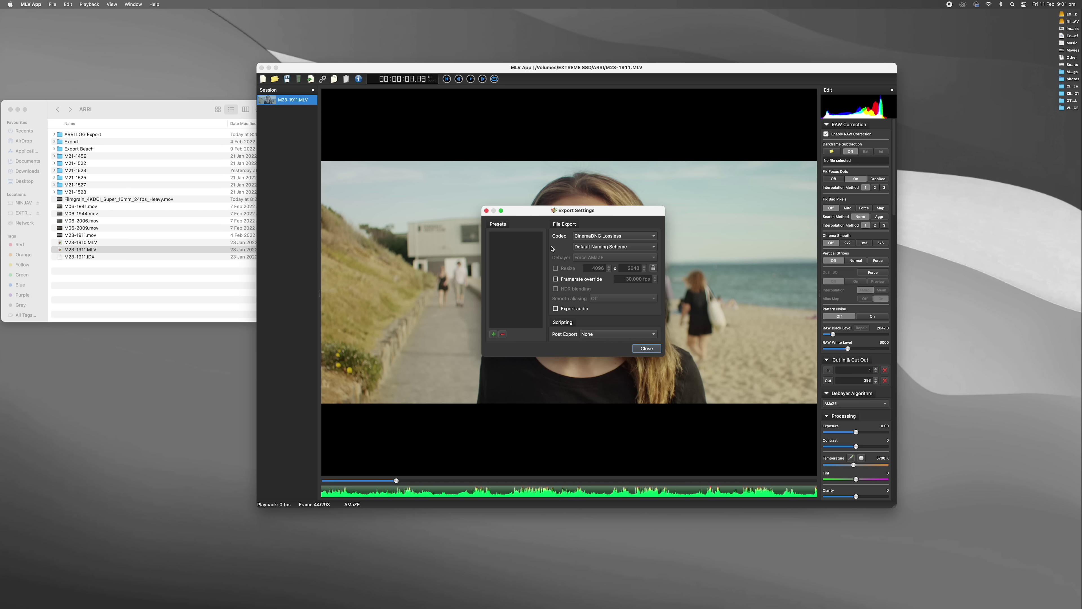
pyautogui.click(584, 238)
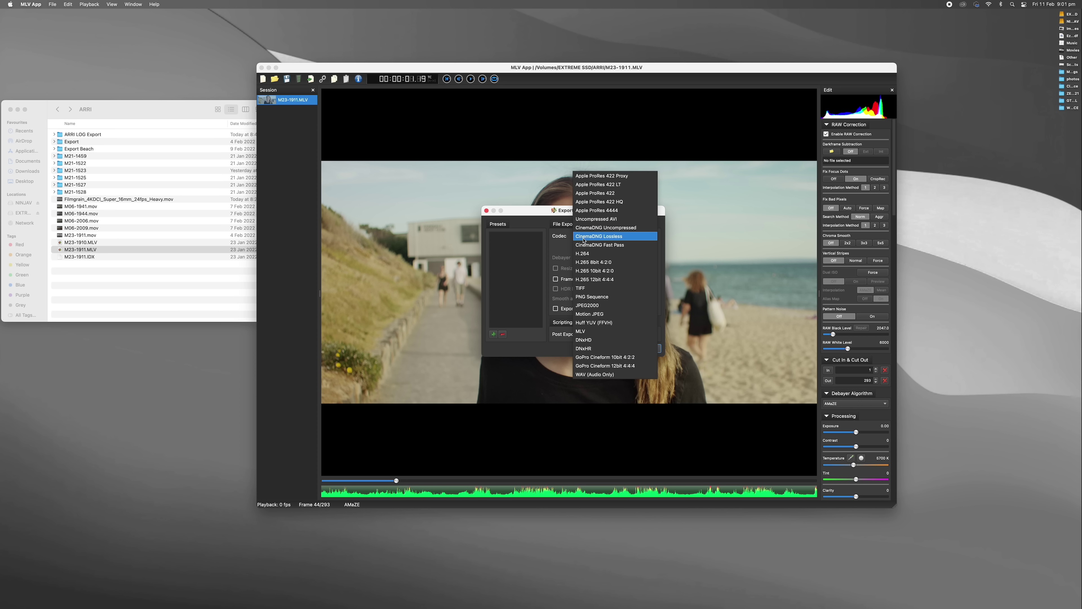
pyautogui.click(611, 213)
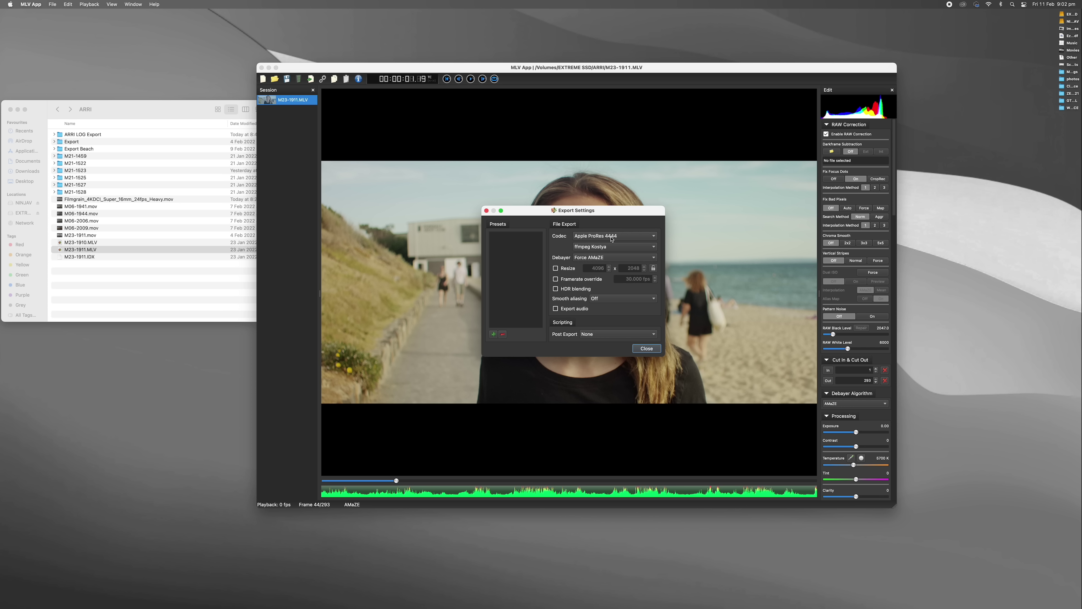
pyautogui.click(612, 237)
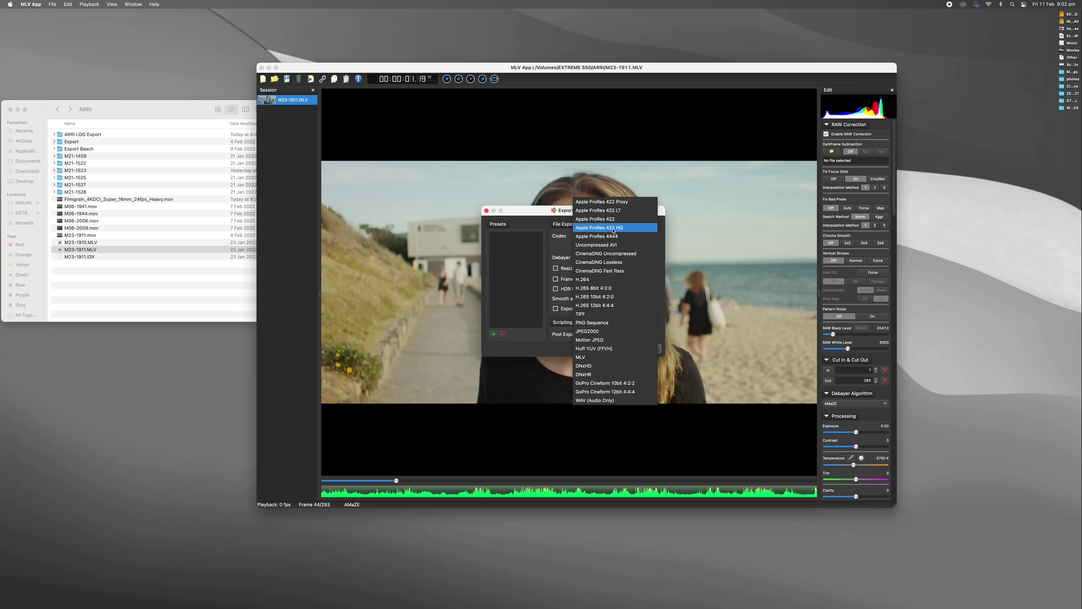
pyautogui.click(615, 237)
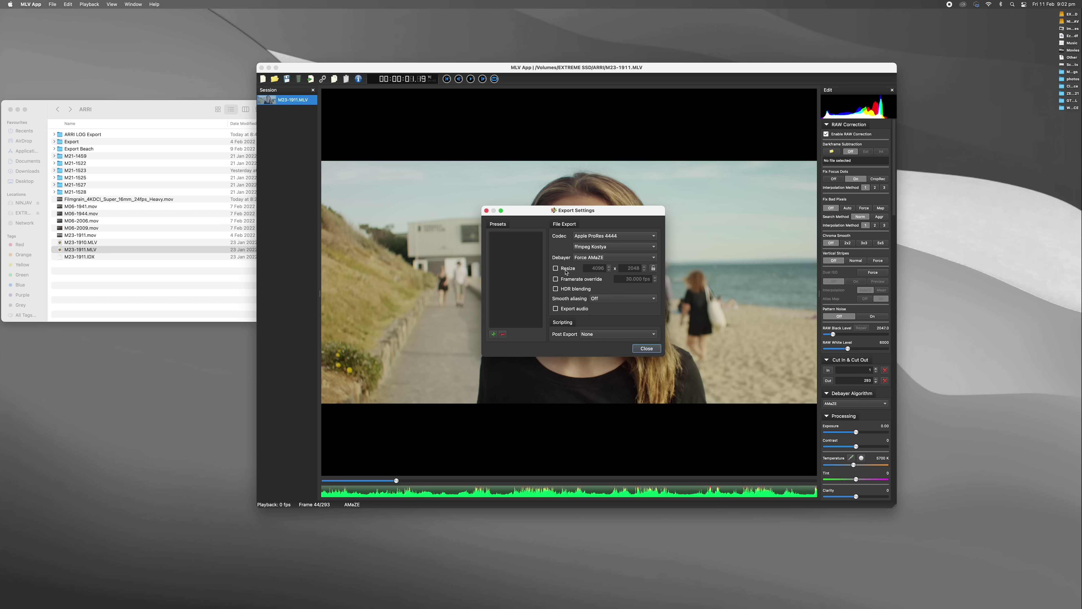
pyautogui.click(555, 268)
# Close Export Settings and cool the white balance from 5700 K to 3846 K
pyautogui.click(646, 349)
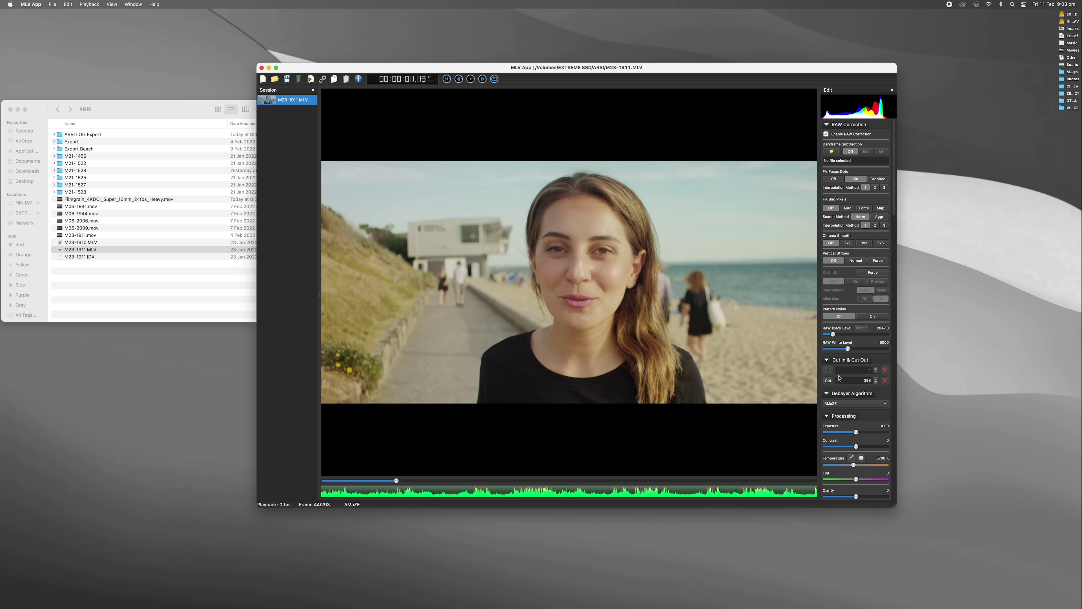
pyautogui.scroll(-3, 846, 387)
pyautogui.scroll(-1, 845, 387)
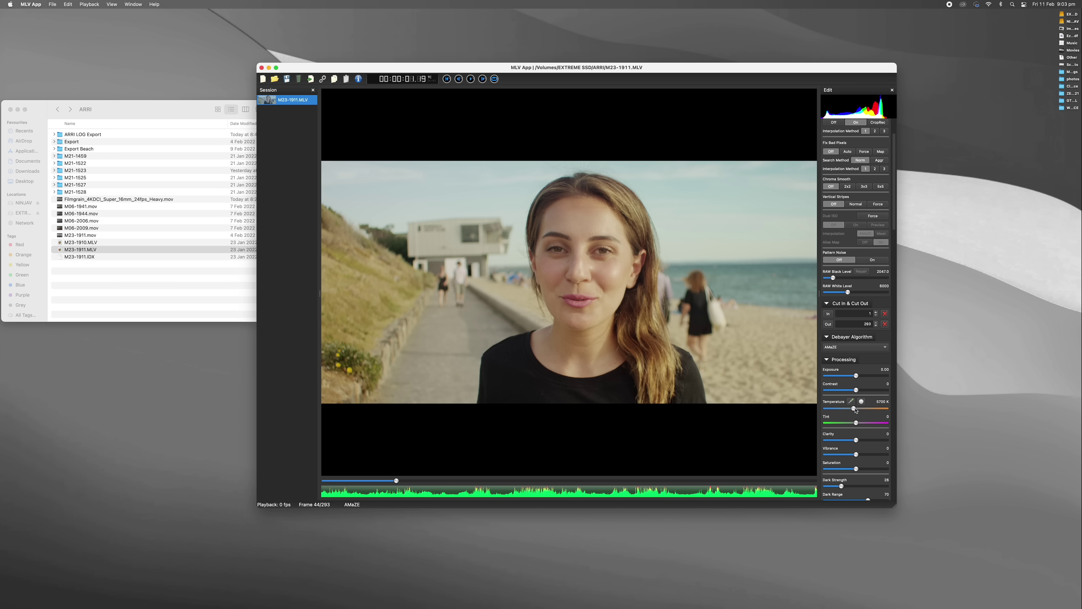
pyautogui.moveTo(854, 410); pyautogui.dragTo(848, 410)
pyautogui.scroll(-10, 854, 405)
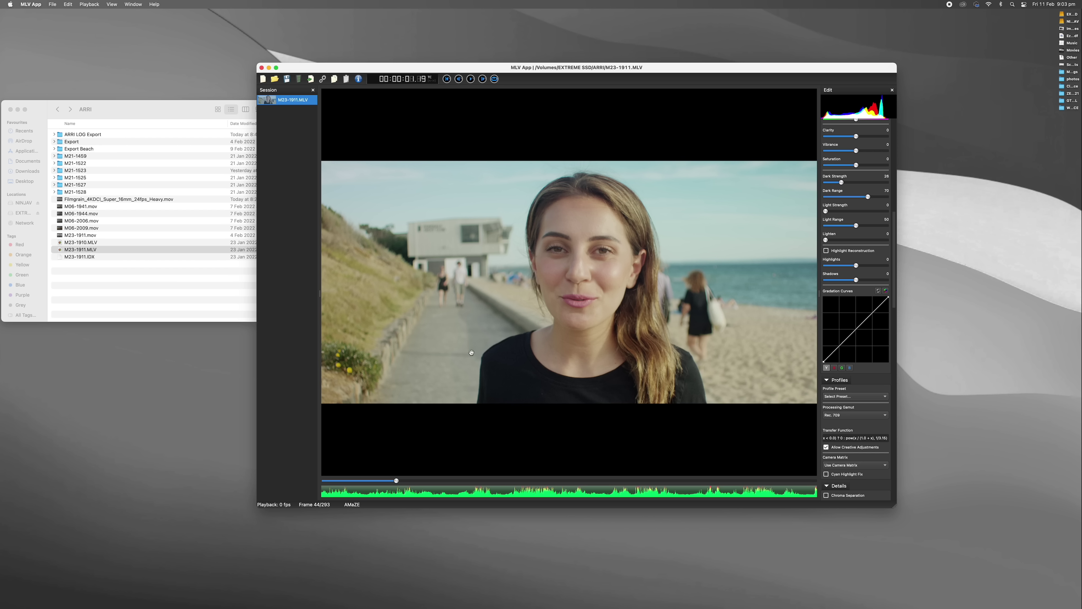
# Apply the Alexa Log-C profile preset, then briefly check the clip information
pyautogui.click(839, 397)
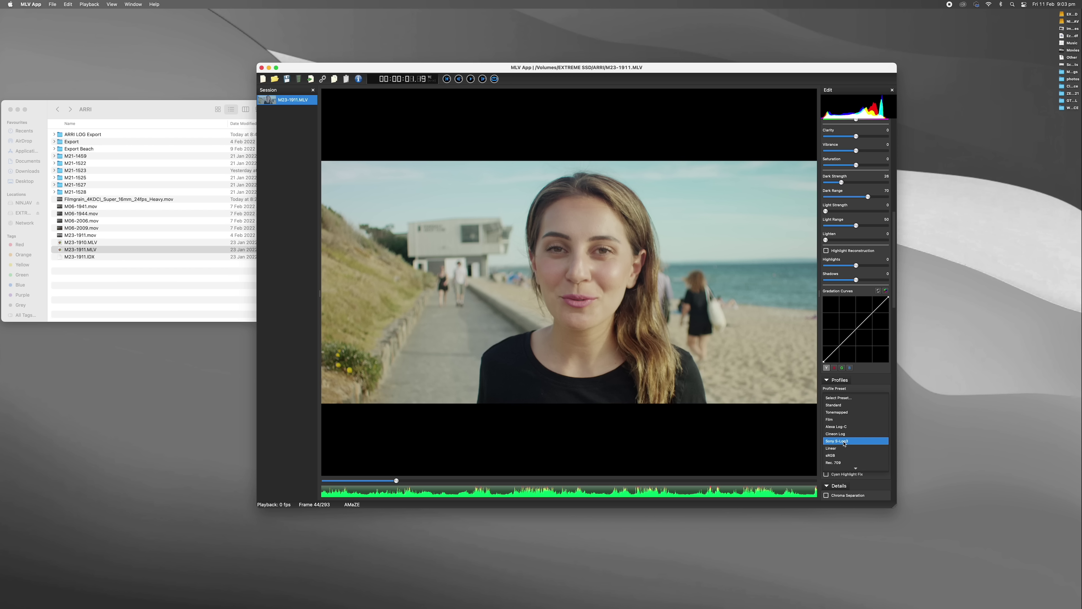
pyautogui.click(840, 427)
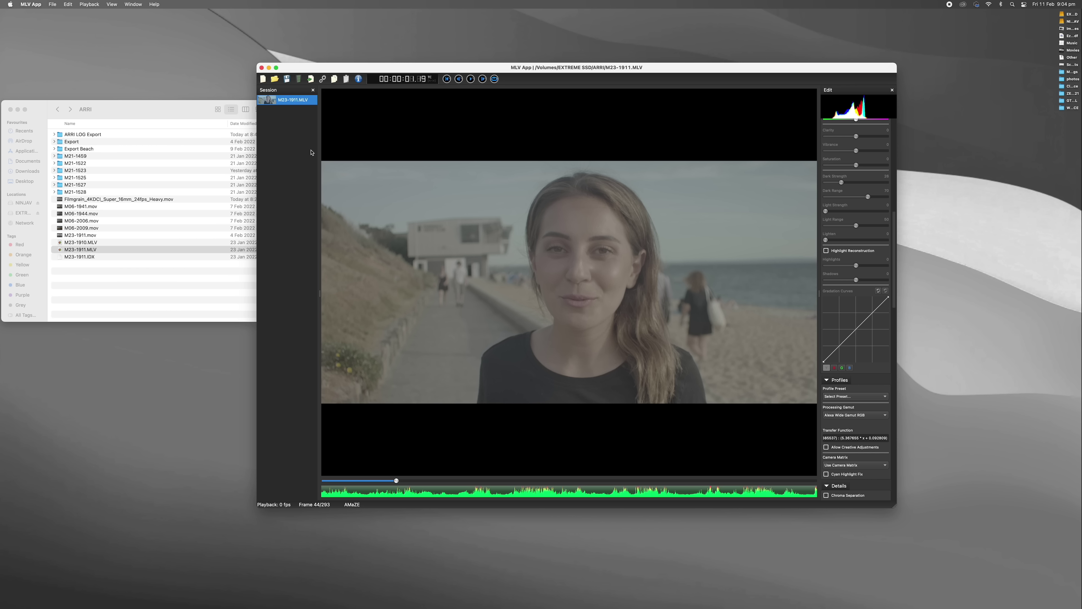
pyautogui.click(358, 79)
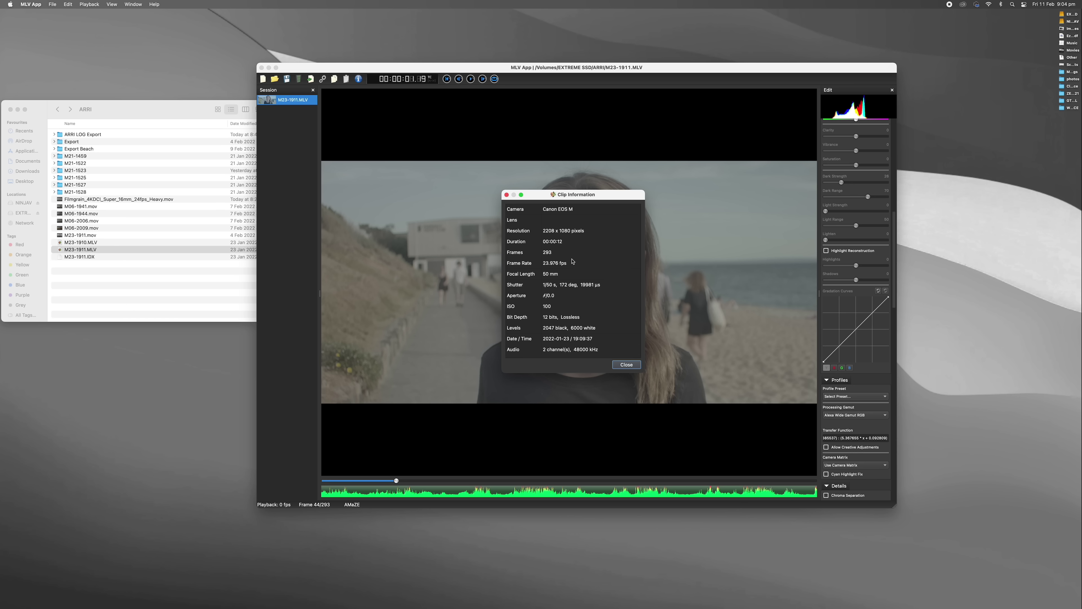
pyautogui.press('Escape')
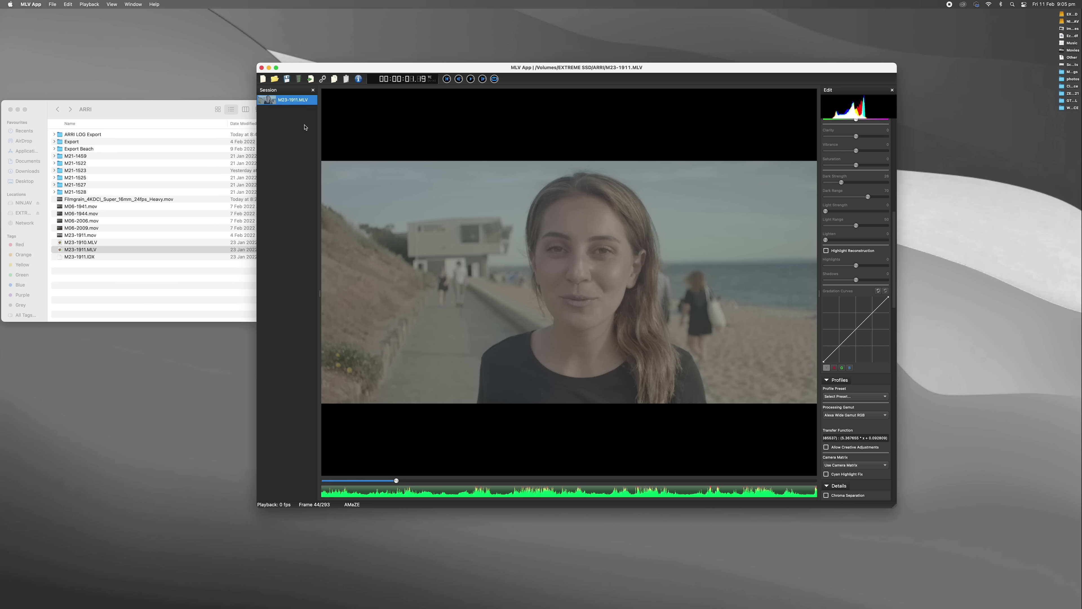
# Export clip M23-1911 to the NINJAV drive
pyautogui.click(311, 79)
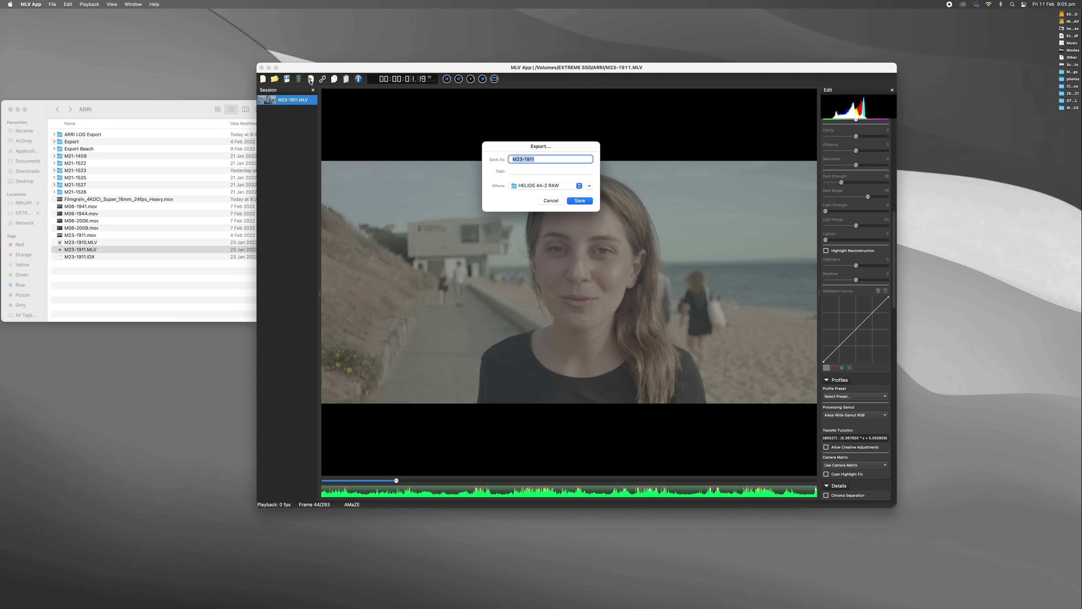
pyautogui.click(553, 185)
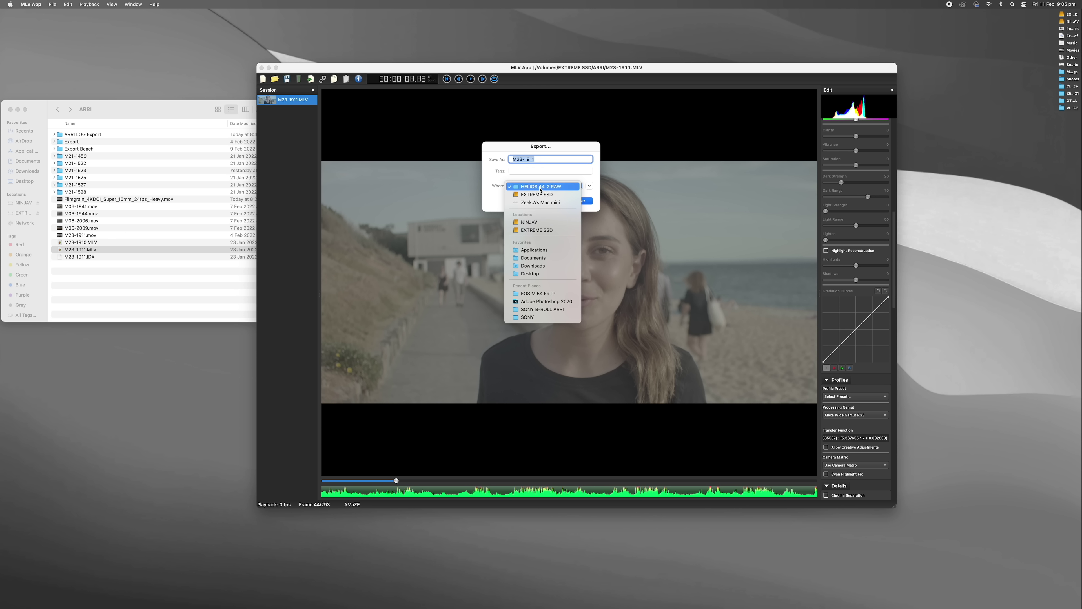
pyautogui.click(533, 226)
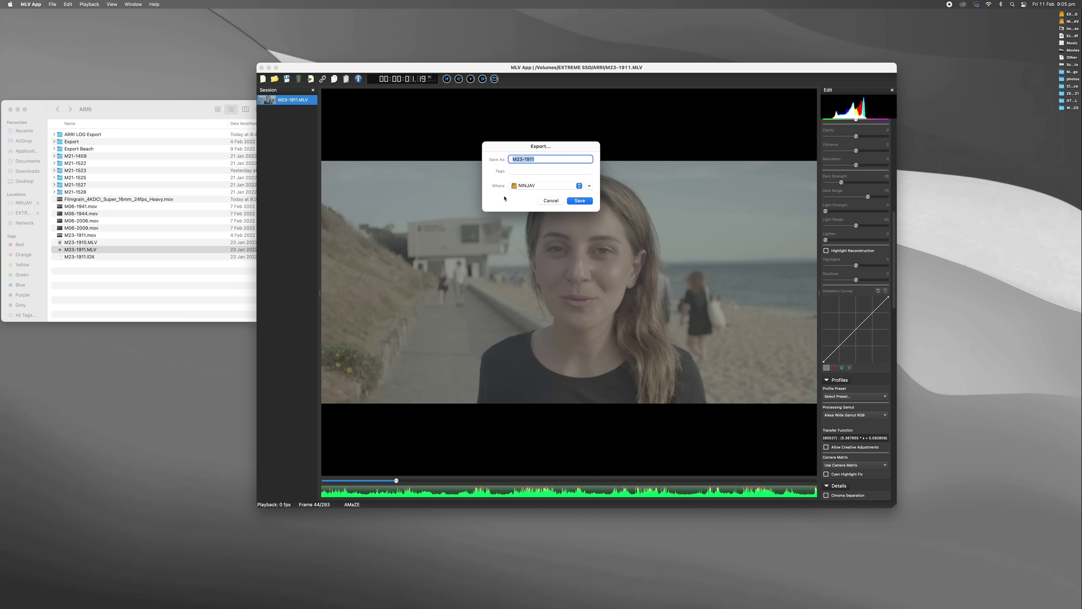
pyautogui.click(579, 201)
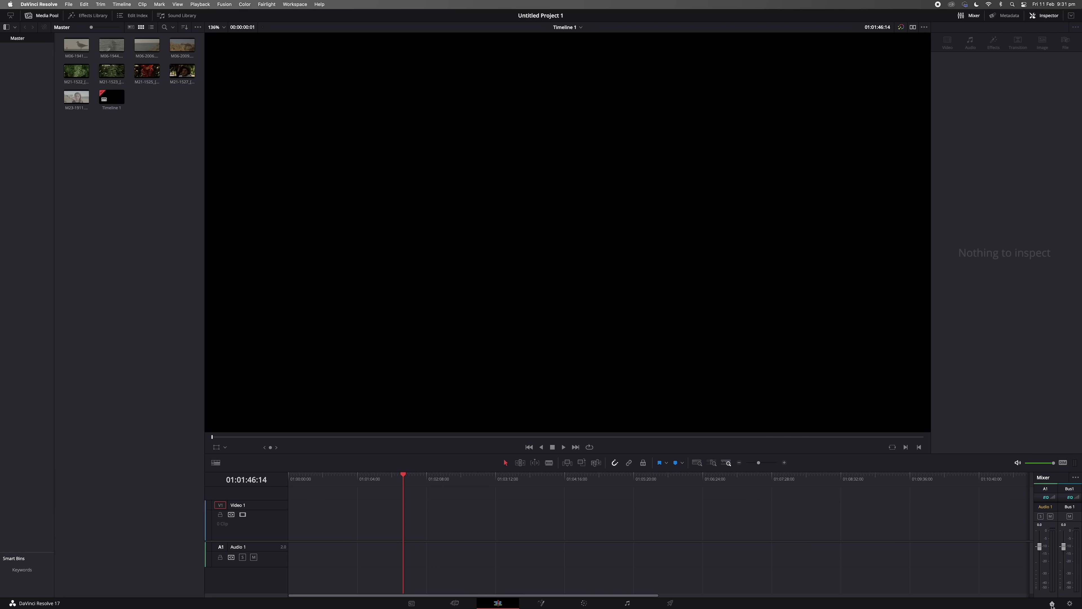
pyautogui.click(1069, 604)
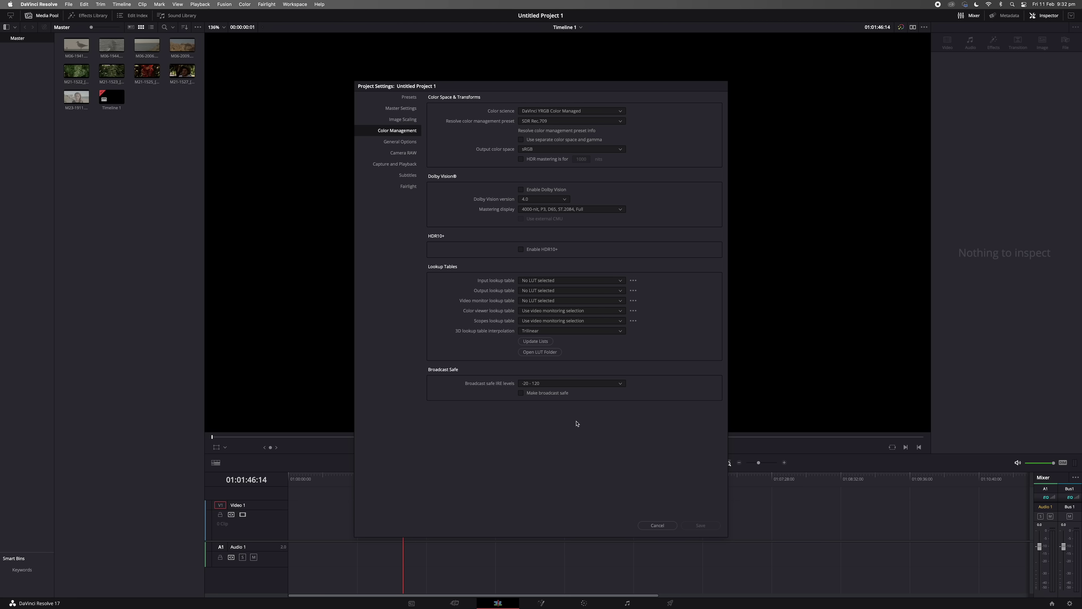
pyautogui.click(400, 109)
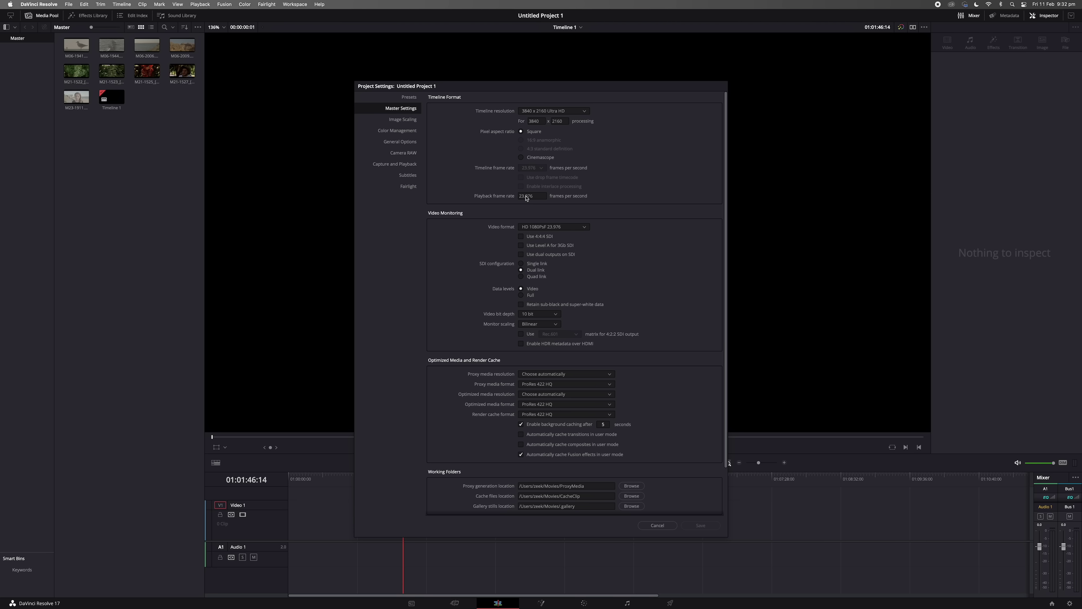
pyautogui.press('Escape')
# Place the four M21 clips on the timeline's video track and scrub through them
pyautogui.moveTo(201, 80); pyautogui.dragTo(64, 66)
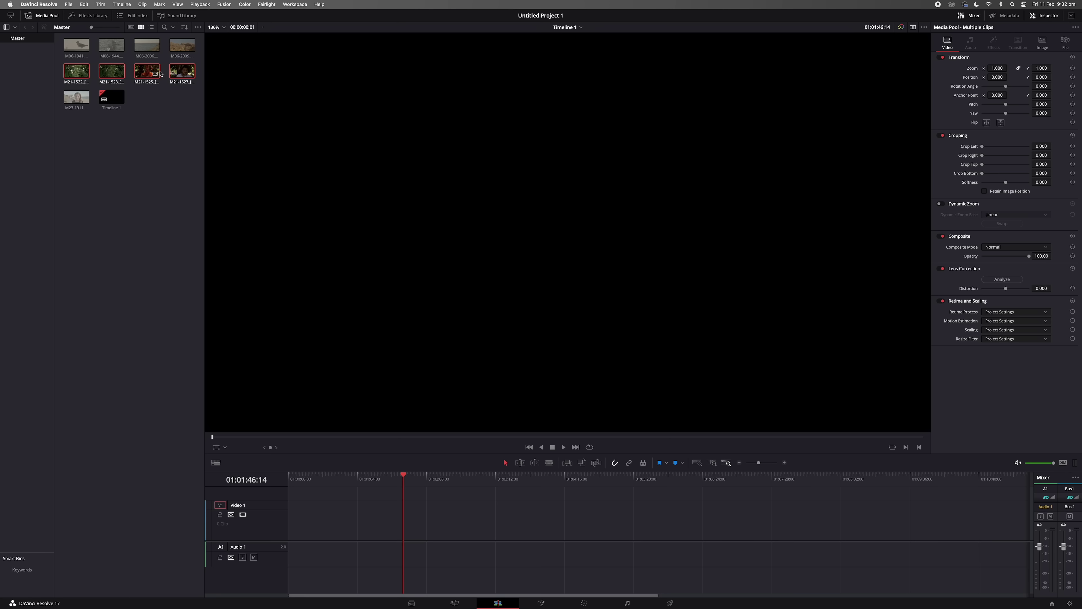
pyautogui.moveTo(182, 71); pyautogui.dragTo(299, 528)
pyautogui.click(294, 480)
pyautogui.click(306, 478)
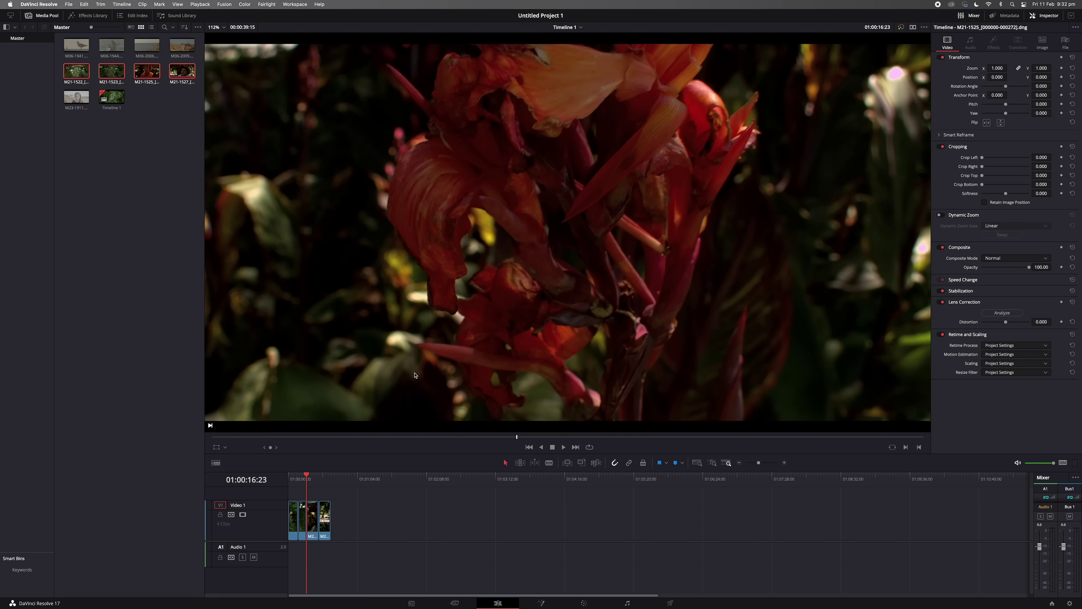
pyautogui.scroll(-2, 414, 375)
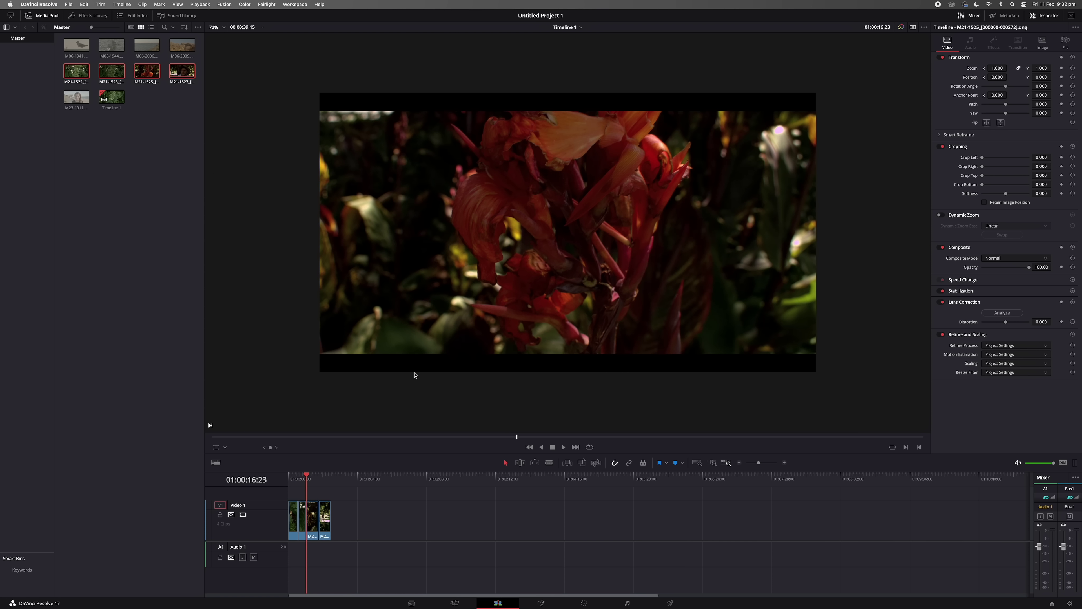
pyautogui.click(318, 479)
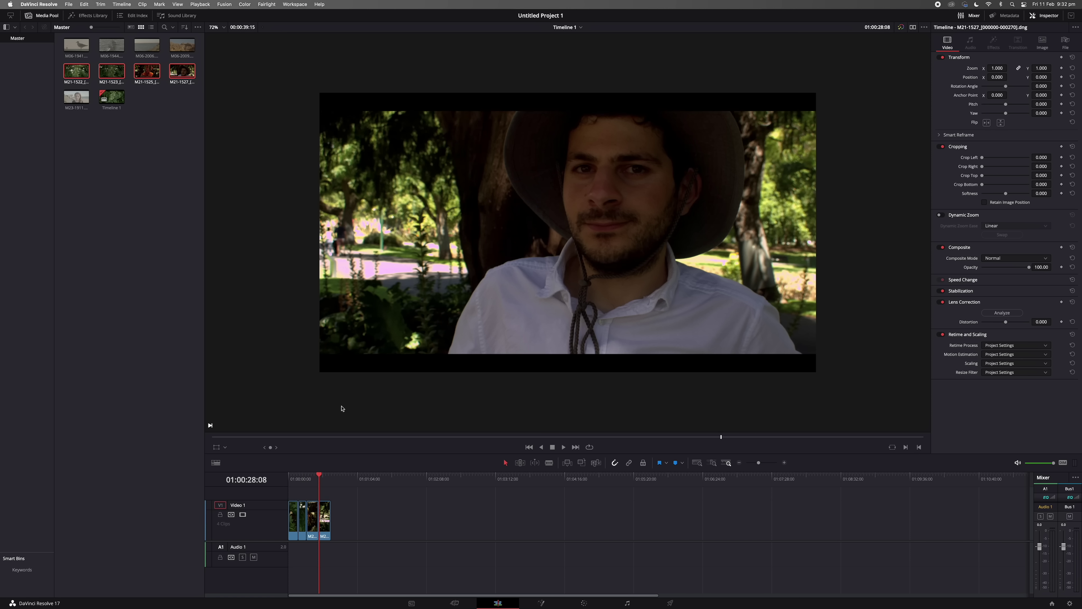
pyautogui.moveTo(303, 478)
pyautogui.mouseDown()
pyautogui.moveTo(293, 478)
pyautogui.moveTo(319, 478)
pyautogui.mouseUp()
# Switch to the Color page and step back to the first clip, the leafy plant
pyautogui.click(584, 603)
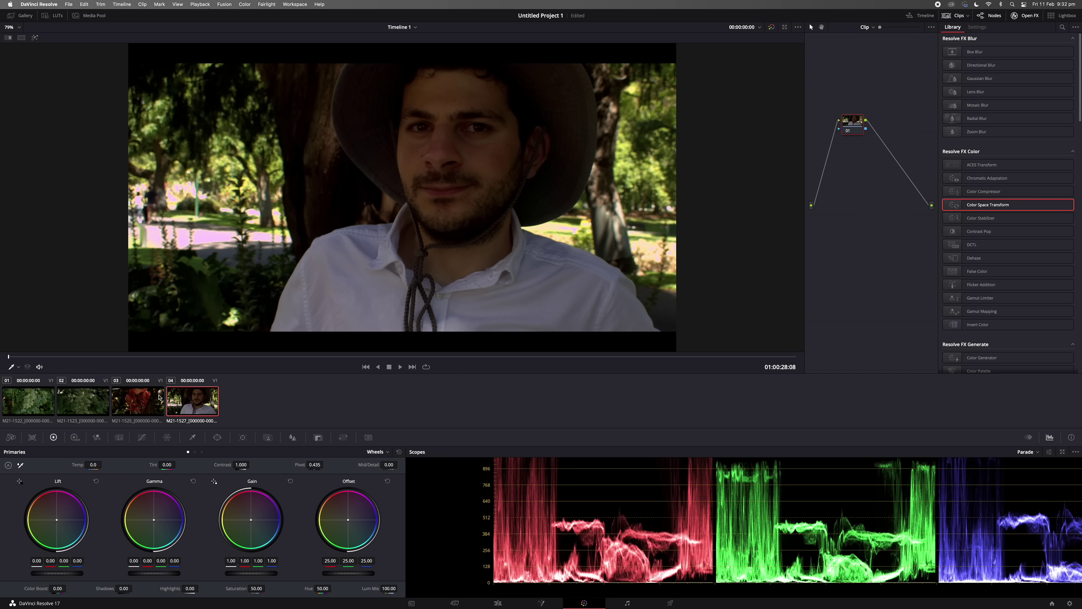
pyautogui.press('Up')
pyautogui.press('Up')
pyautogui.press('Up')
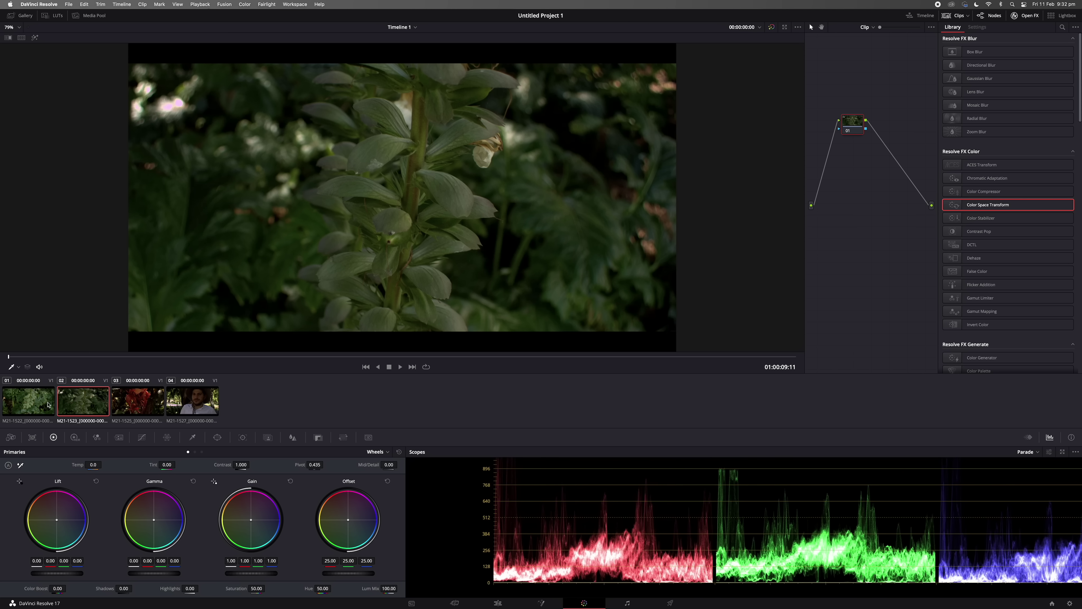
pyautogui.click(336, 356)
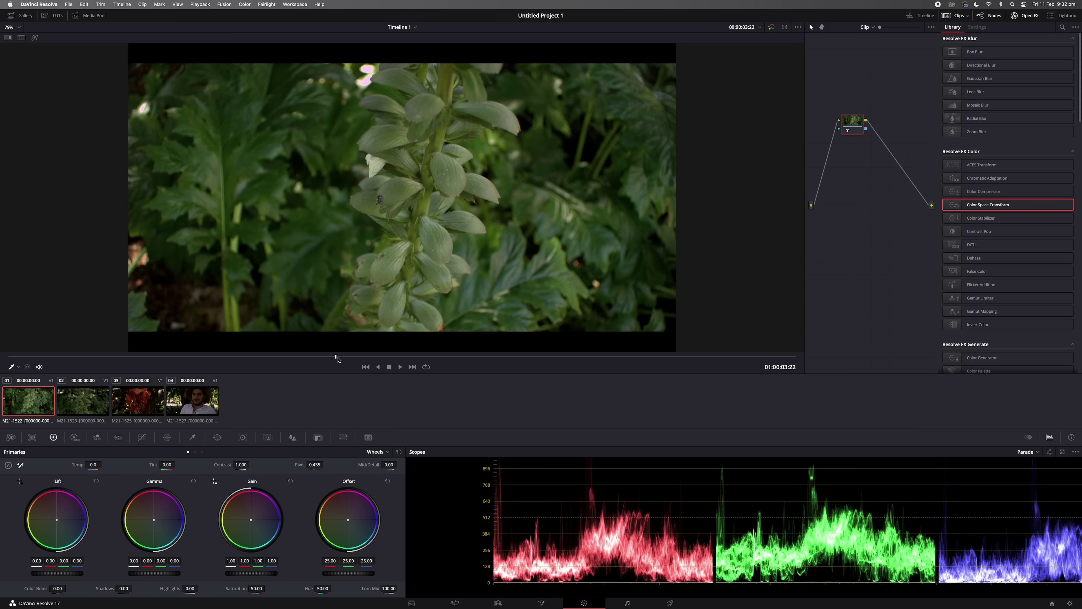
pyautogui.click(458, 356)
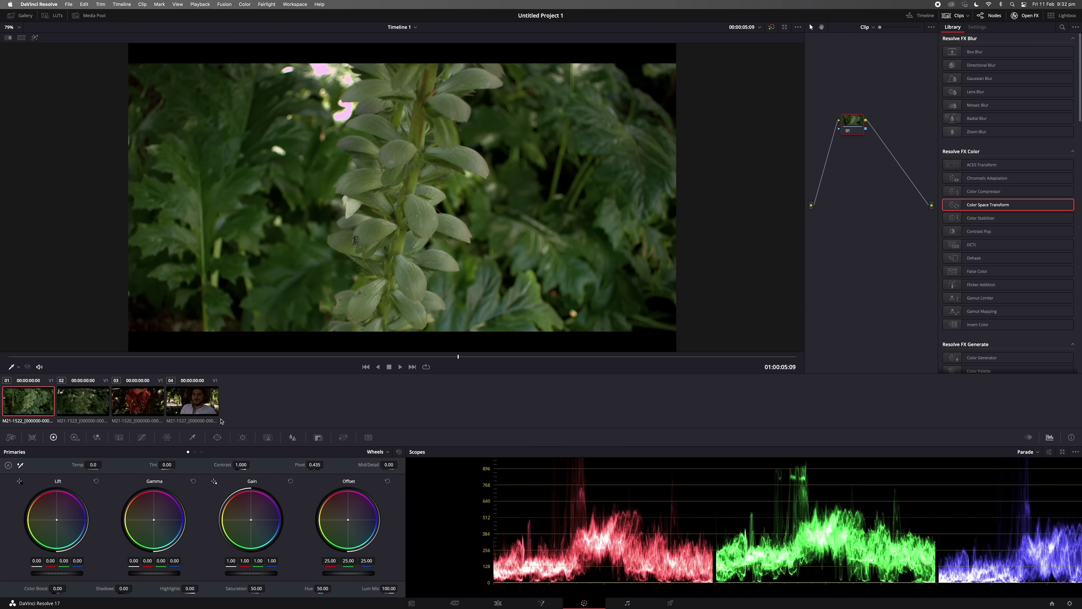
# Set the plant clip's Camera Raw decoding to Clip with Highlight Recovery on
pyautogui.click(10, 437)
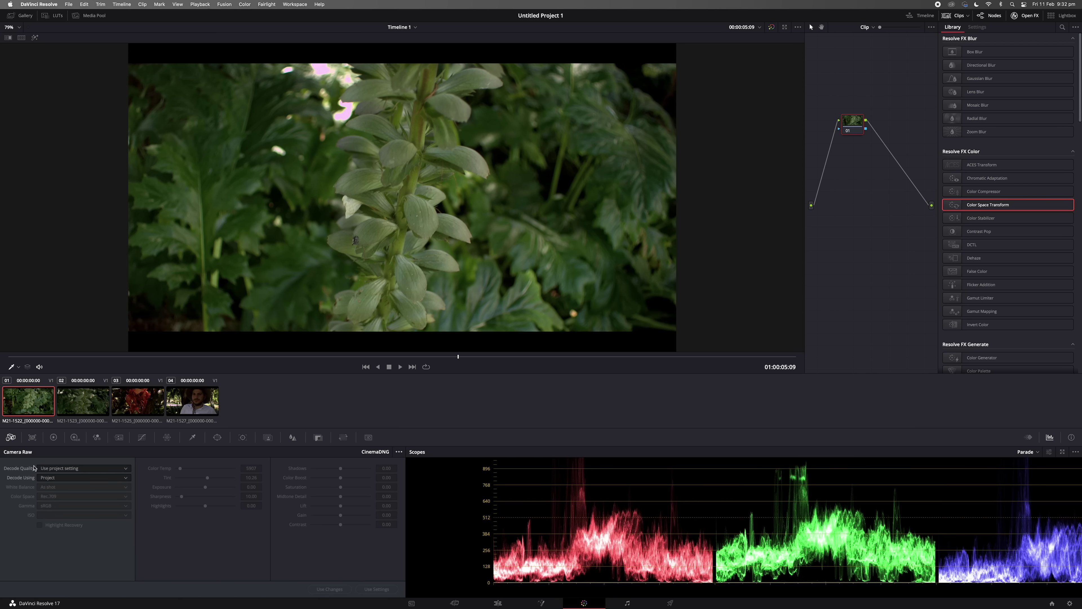
pyautogui.click(48, 477)
pyautogui.click(48, 486)
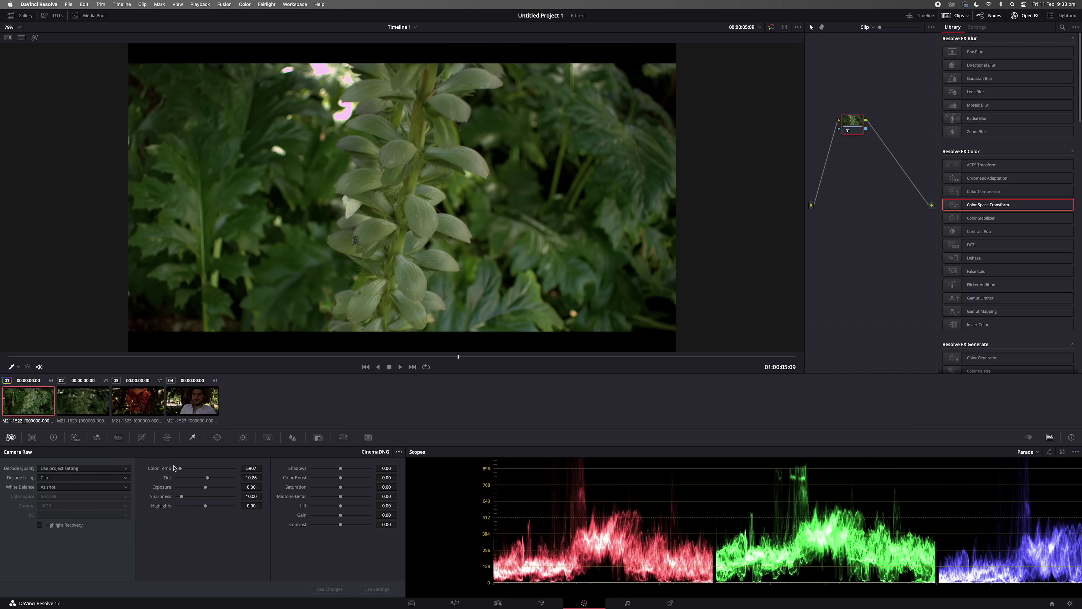
pyautogui.click(40, 526)
# Select clips 02, 03 and 04, with the portrait clip as current
pyautogui.click(83, 401)
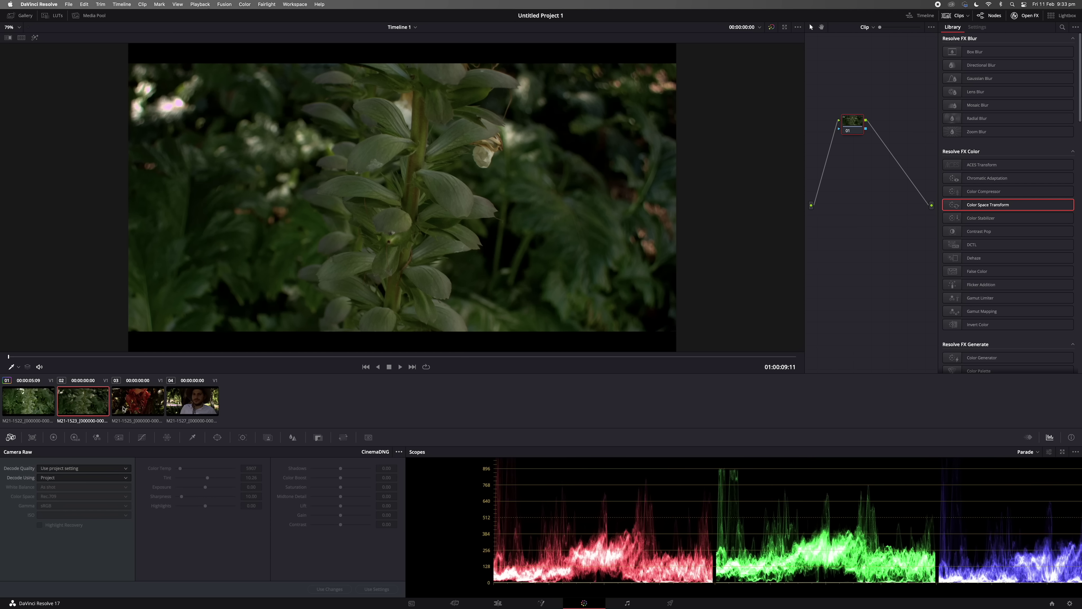
pyautogui.keyDown('super'); pyautogui.click(137, 405); pyautogui.keyUp('super')
pyautogui.keyDown('super'); pyautogui.click(185, 408); pyautogui.keyUp('super')
pyautogui.click(185, 408)
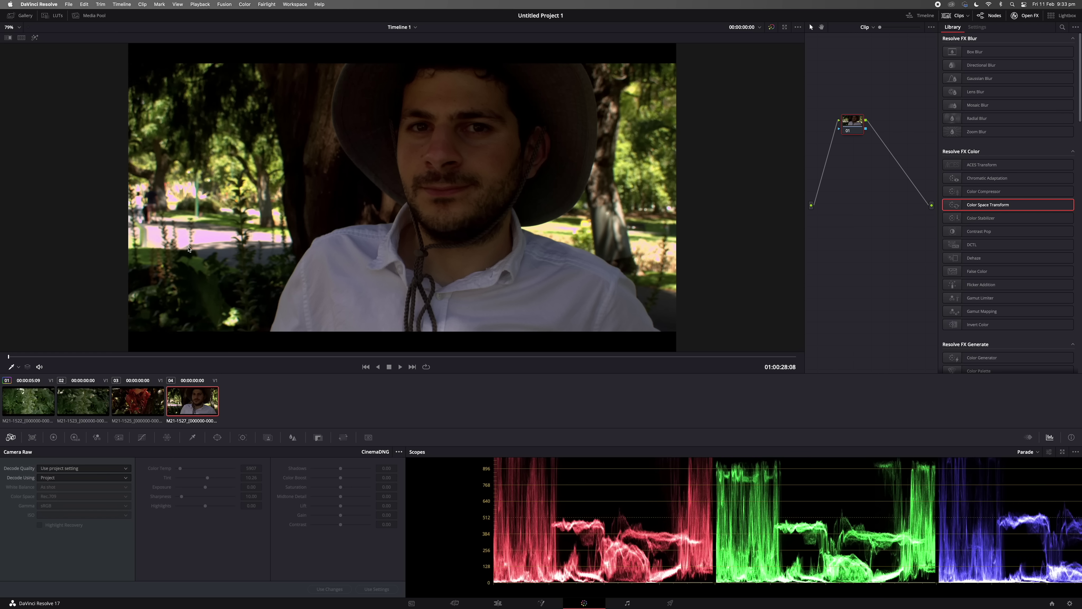
pyautogui.keyDown('super'); pyautogui.click(148, 386); pyautogui.keyUp('super')
pyautogui.keyDown('super'); pyautogui.click(107, 399); pyautogui.keyUp('super')
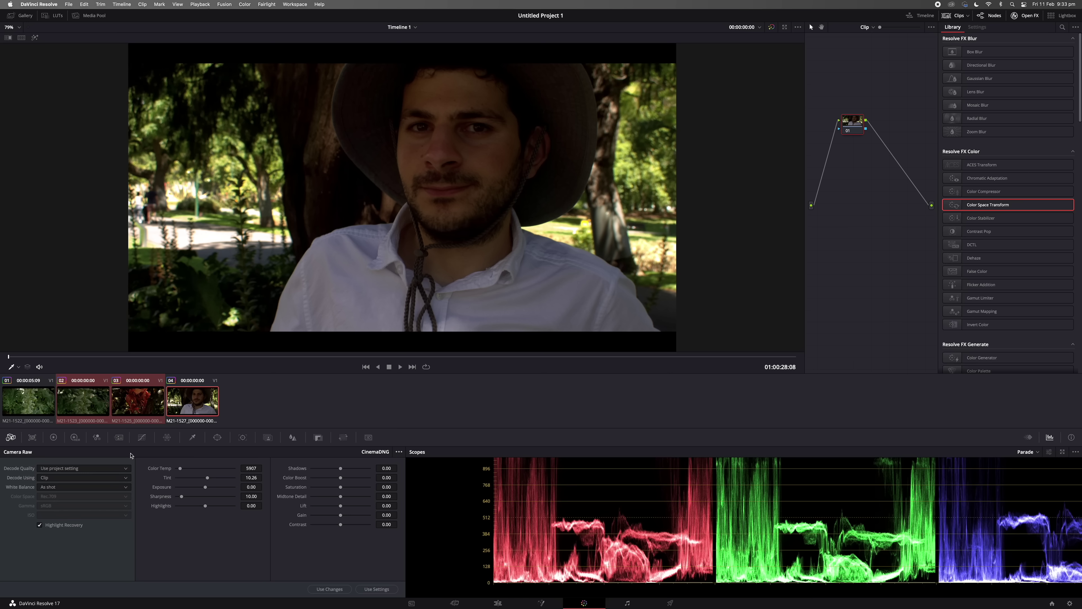
# Raise the portrait clip's HDR Global exposure to 0.69 to brighten the face and background
pyautogui.click(74, 438)
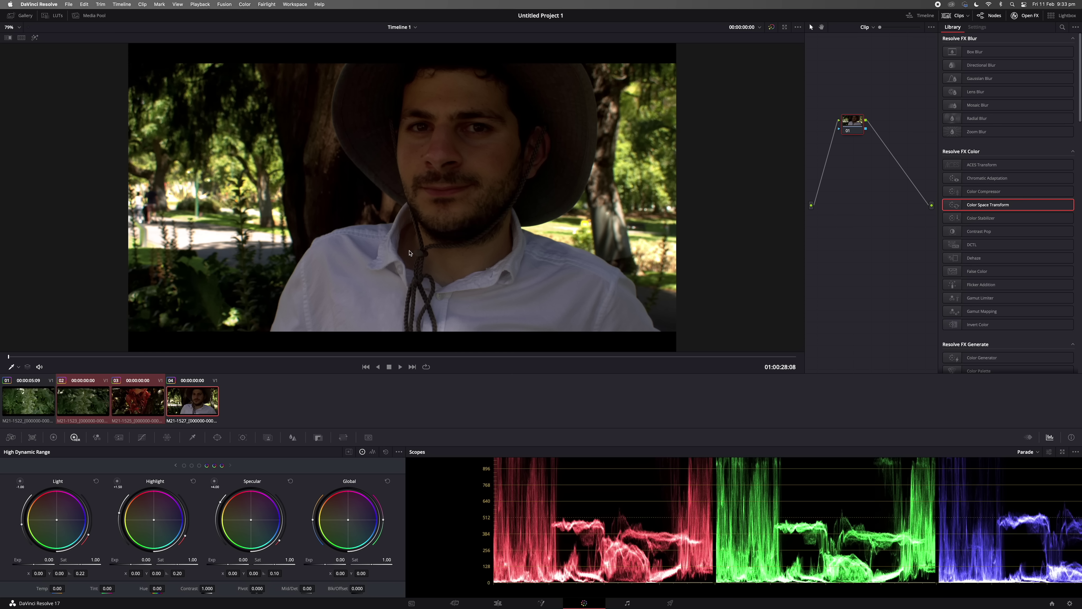
pyautogui.moveTo(318, 564)
pyautogui.mouseDown()
pyautogui.moveTo(413, 560)
pyautogui.moveTo(332, 558)
pyautogui.mouseUp()
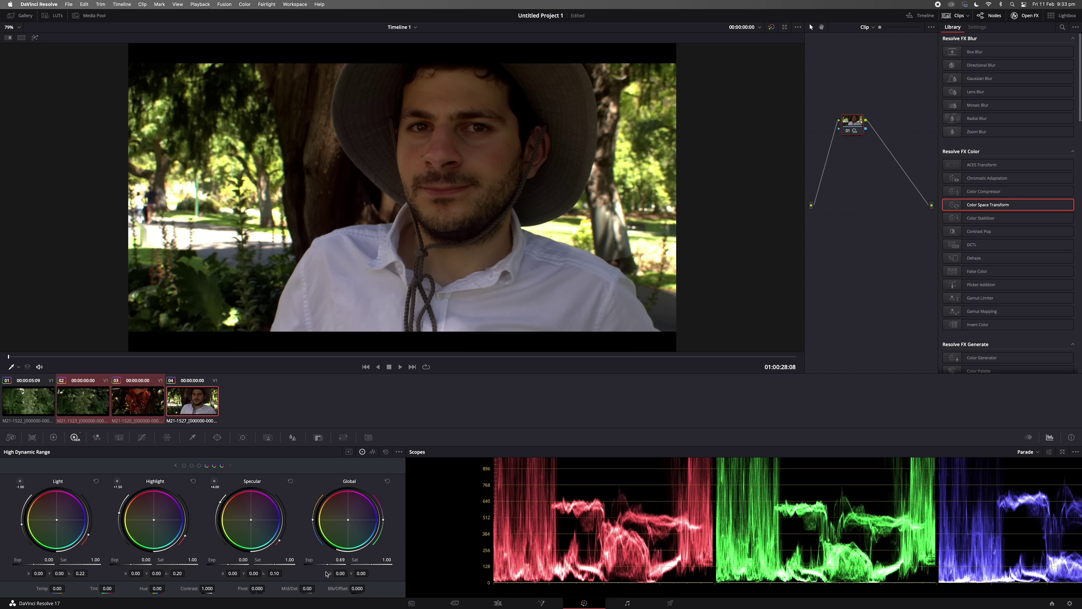
pyautogui.click(54, 435)
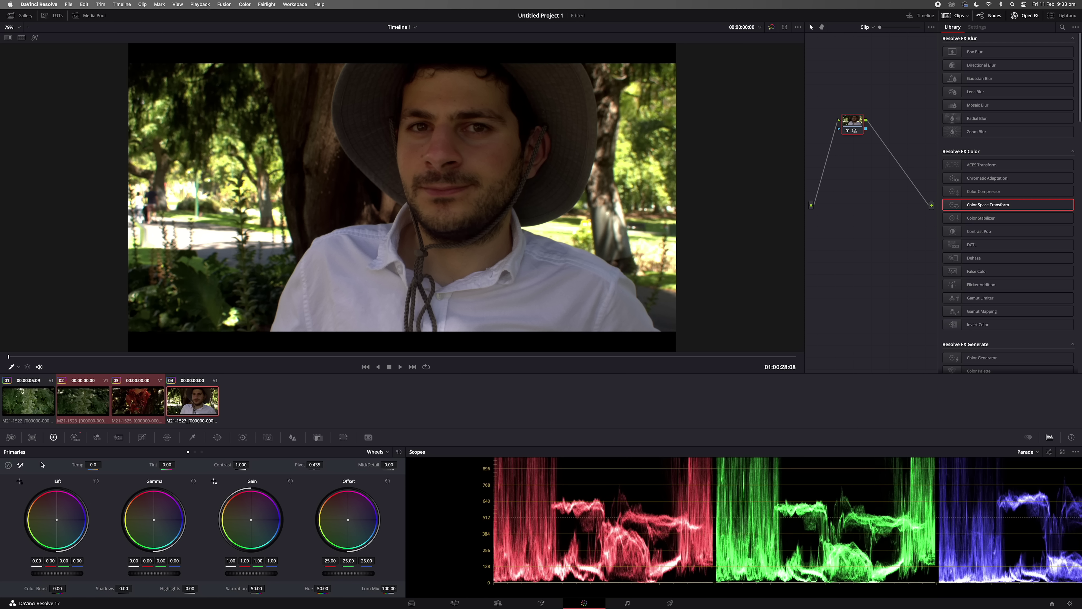
pyautogui.click(75, 438)
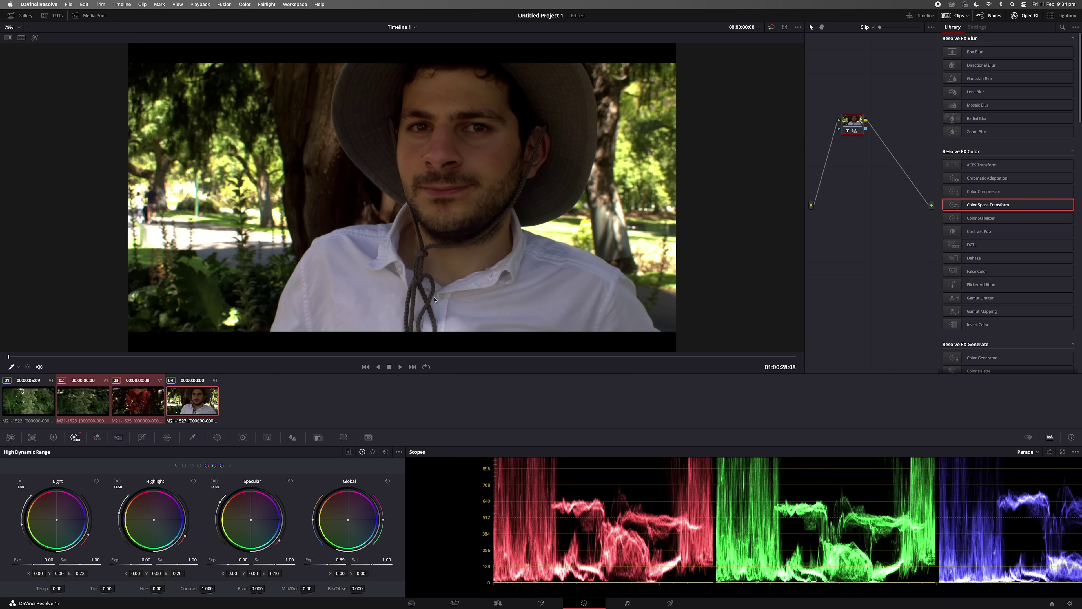
# Save the project and select only the portrait clip
pyautogui.click(435, 356)
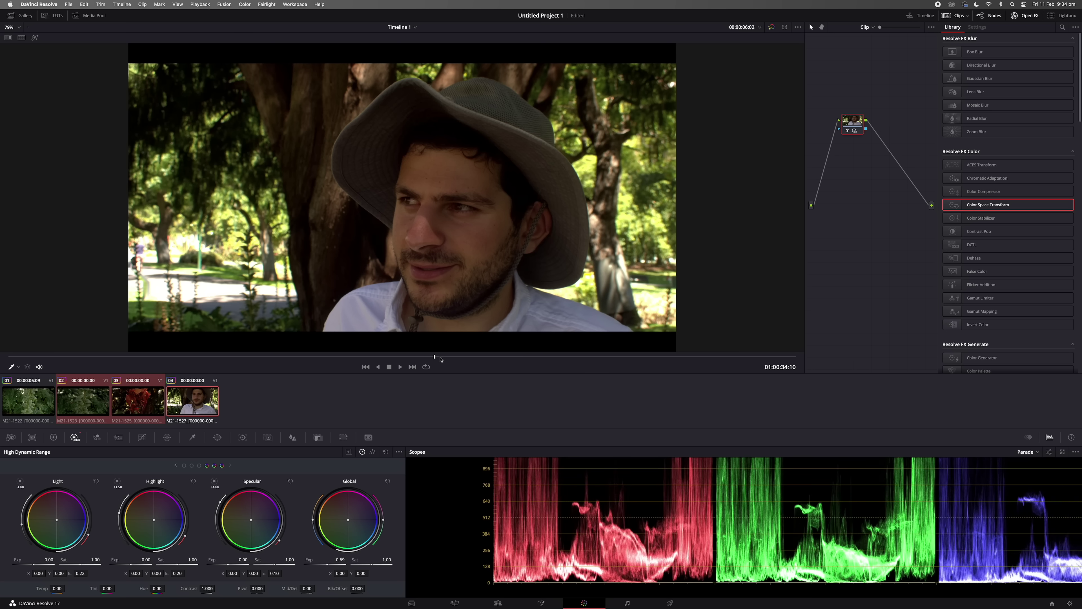
pyautogui.press('super+s')
pyautogui.click(199, 399)
# Review the red flower and plant clips, then return to the portrait clip
pyautogui.press('Up')
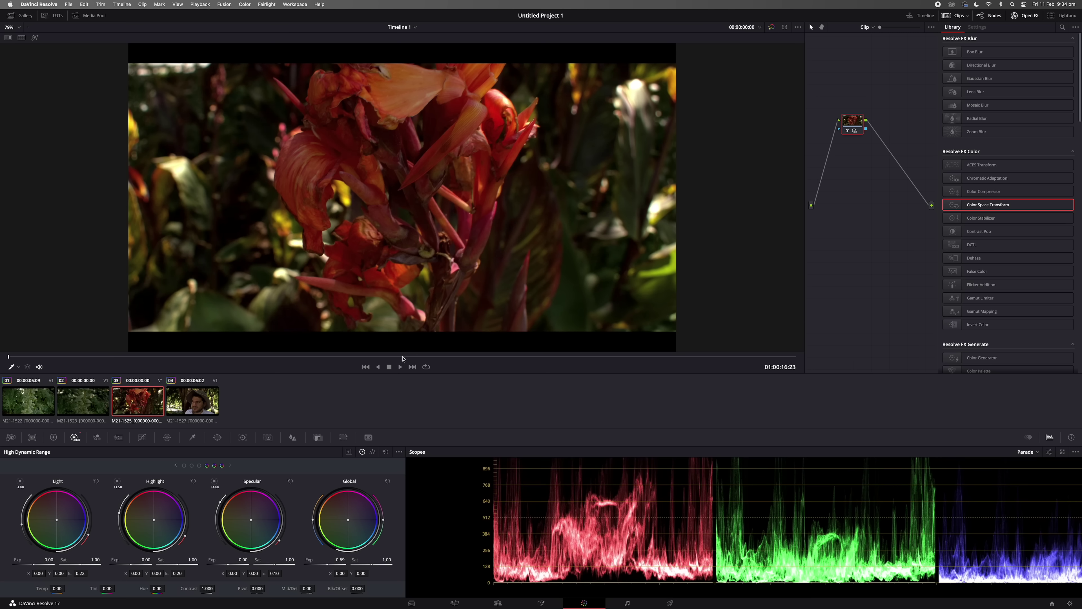
pyautogui.moveTo(403, 358); pyautogui.dragTo(455, 357)
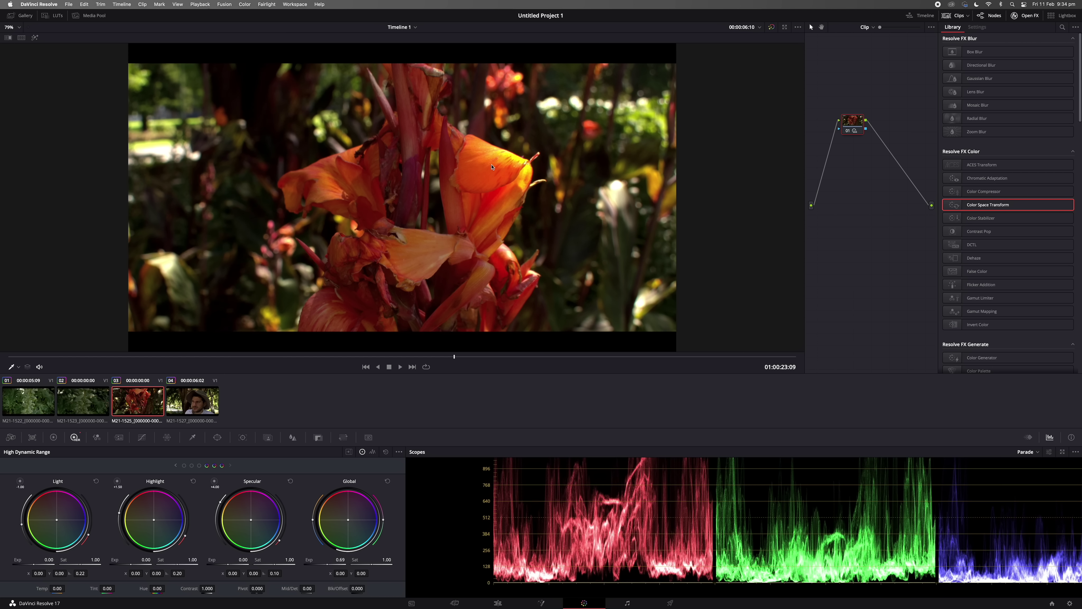
pyautogui.click(76, 408)
pyautogui.press('Up')
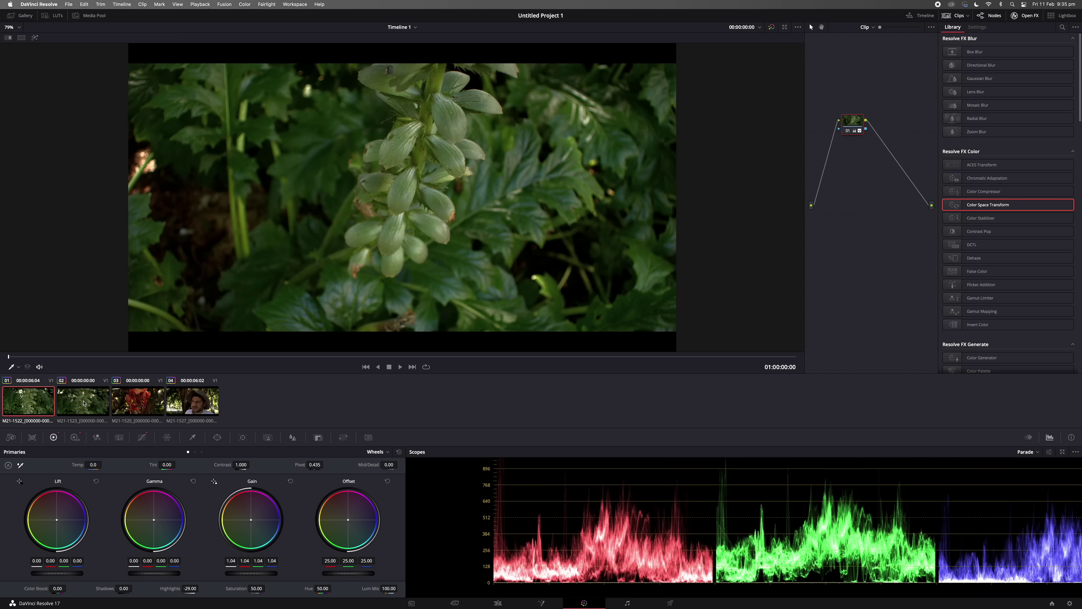
pyautogui.click(137, 401)
pyautogui.click(192, 401)
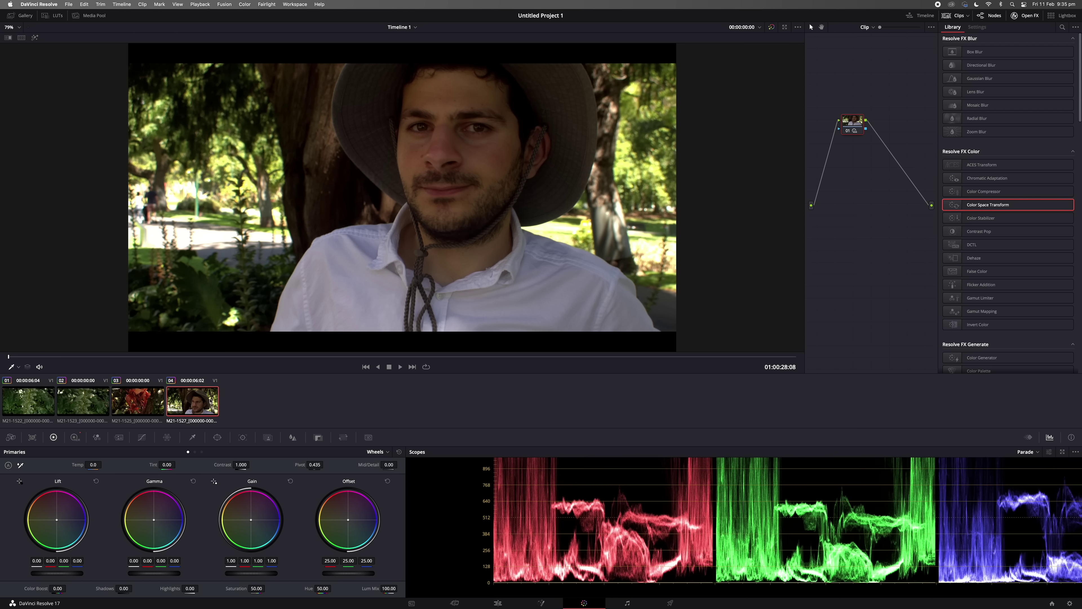
# On the Edit page, append the five remaining media-pool clips to the end of Timeline 1
pyautogui.click(498, 602)
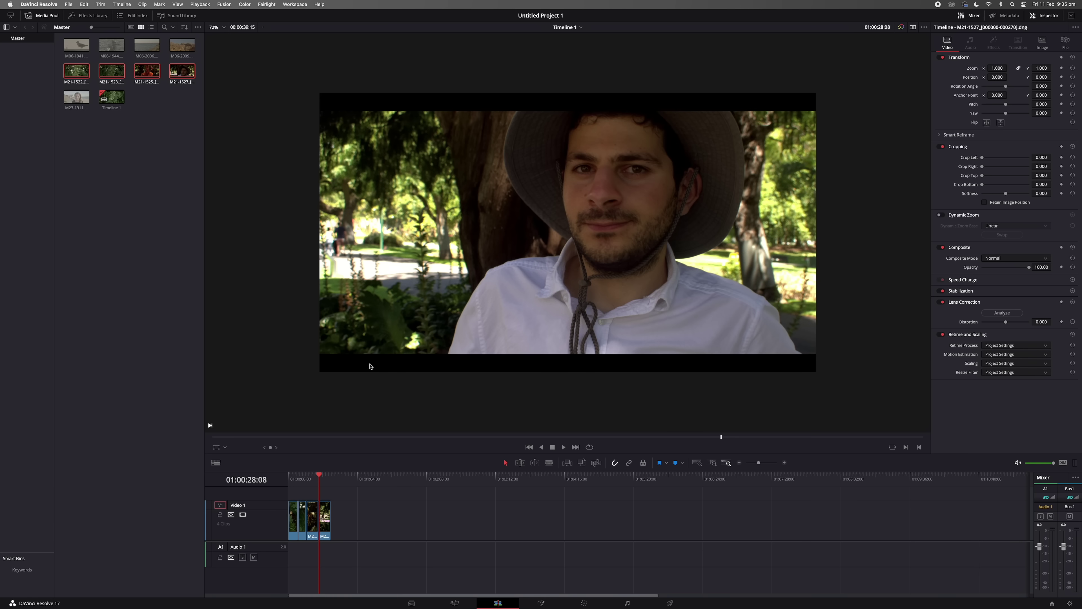
pyautogui.keyDown('super'); pyautogui.click(174, 52); pyautogui.keyUp('super')
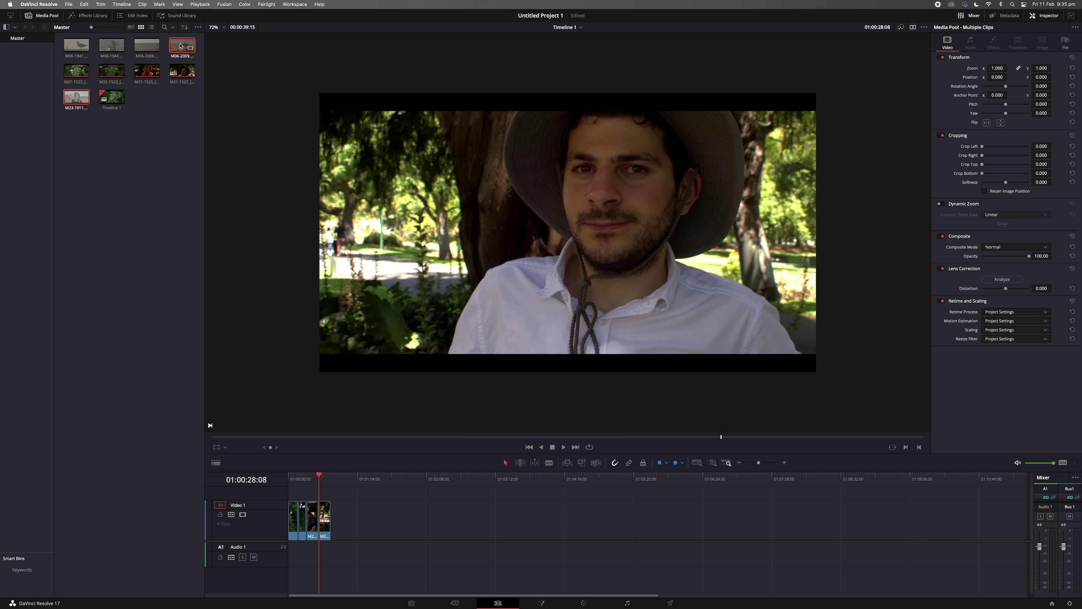
pyautogui.moveTo(179, 47); pyautogui.dragTo(337, 504)
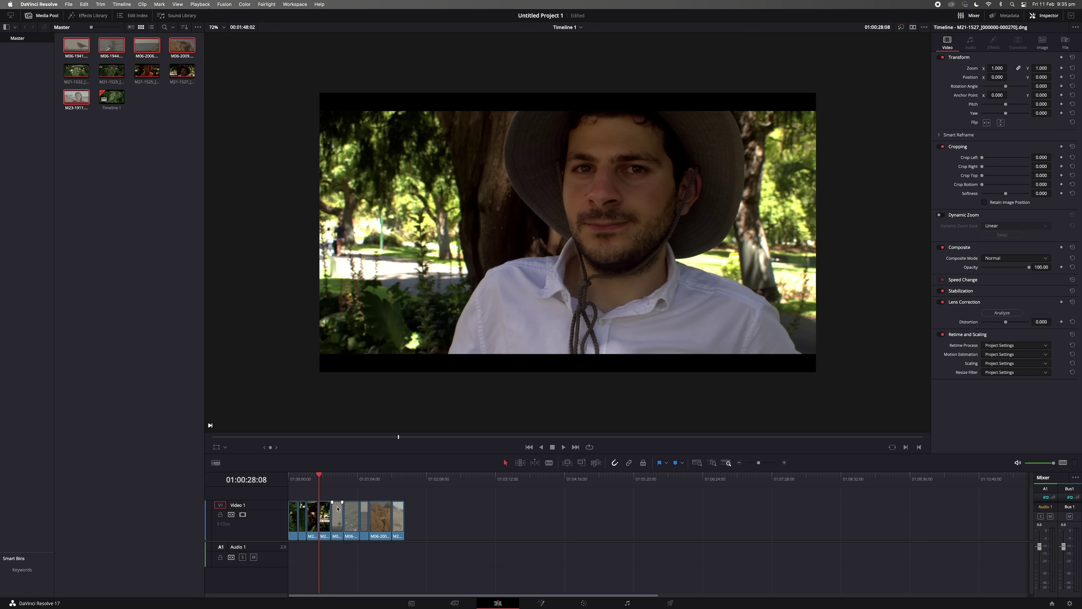
# On the Color page, browse the new gull, sea-and-cliff, rock and M23-1911 clips
pyautogui.hotkey('shift', '6')
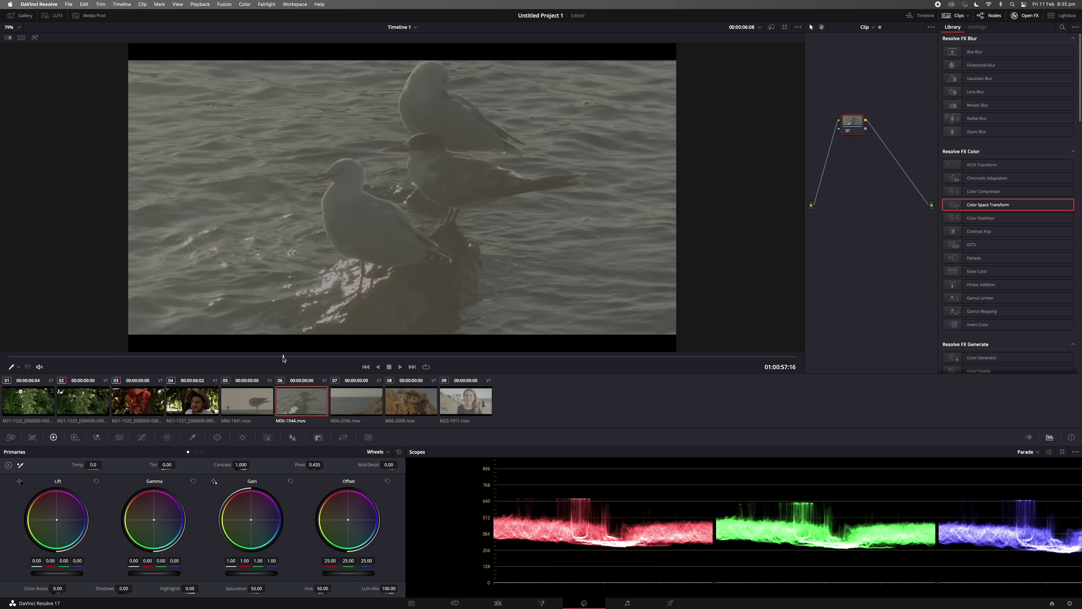
pyautogui.moveTo(282, 359); pyautogui.dragTo(357, 363)
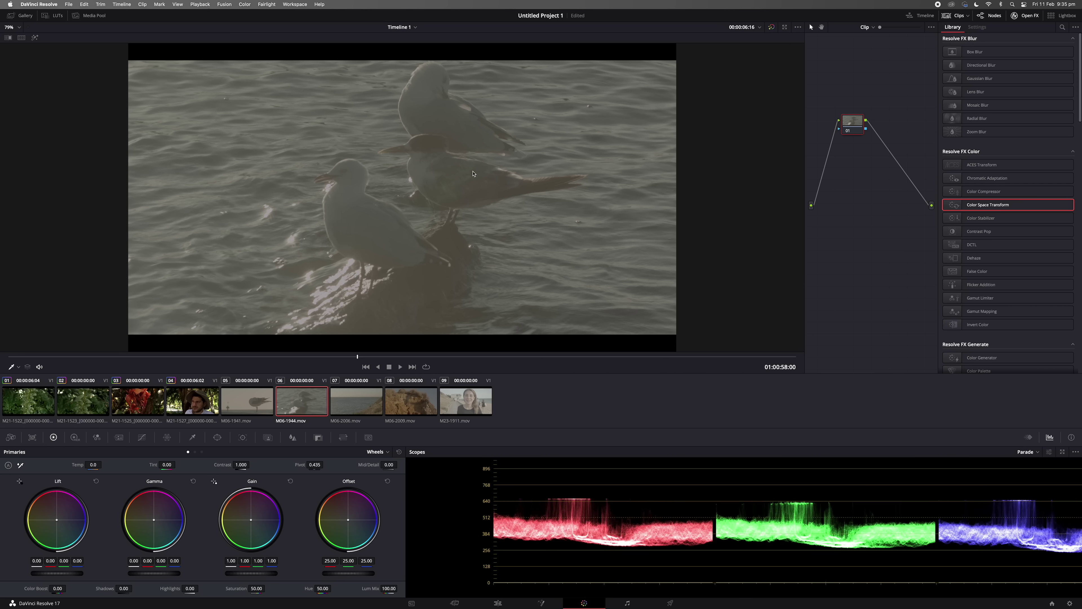
pyautogui.click(356, 403)
pyautogui.click(413, 405)
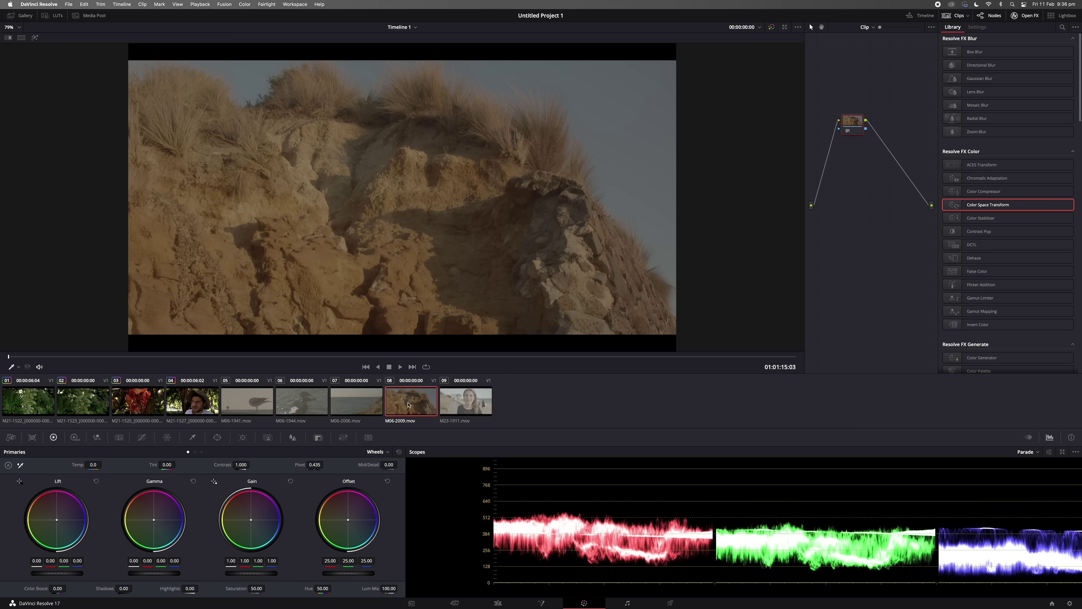
pyautogui.click(466, 403)
pyautogui.click(411, 402)
pyautogui.click(356, 403)
pyautogui.click(267, 411)
pyautogui.moveTo(377, 356); pyautogui.dragTo(467, 328)
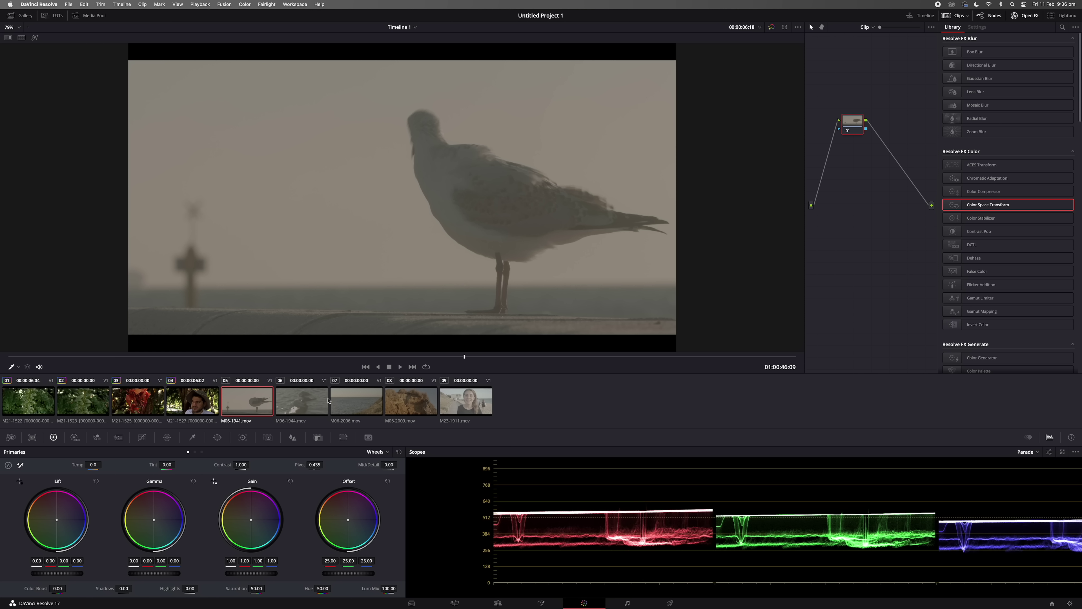
# Select gull clip M06-1944.mov and add an ACES Transform to its node
pyautogui.click(316, 409)
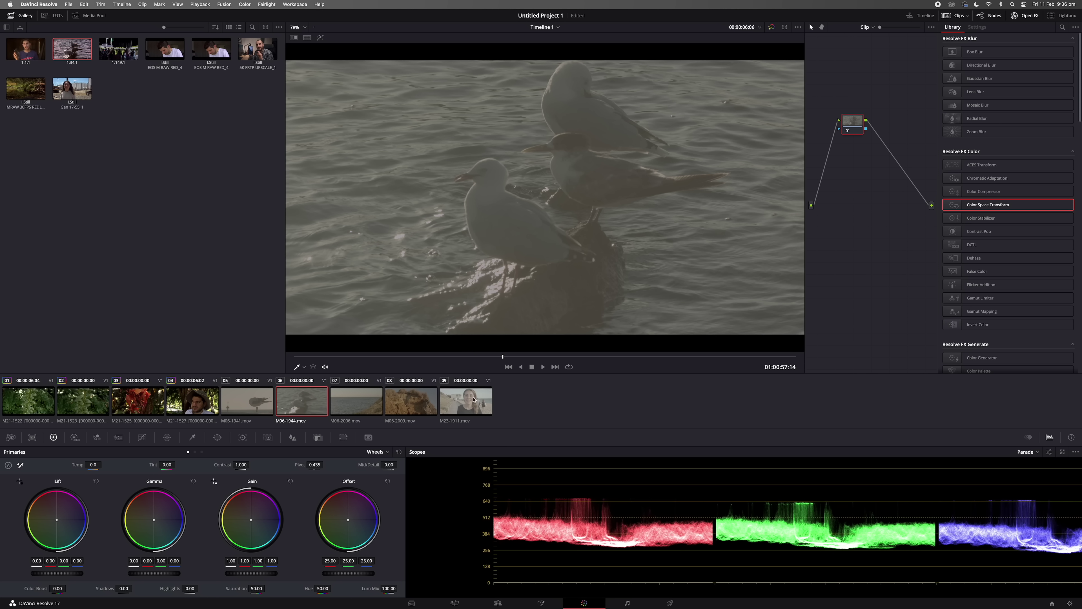
pyautogui.click(545, 358)
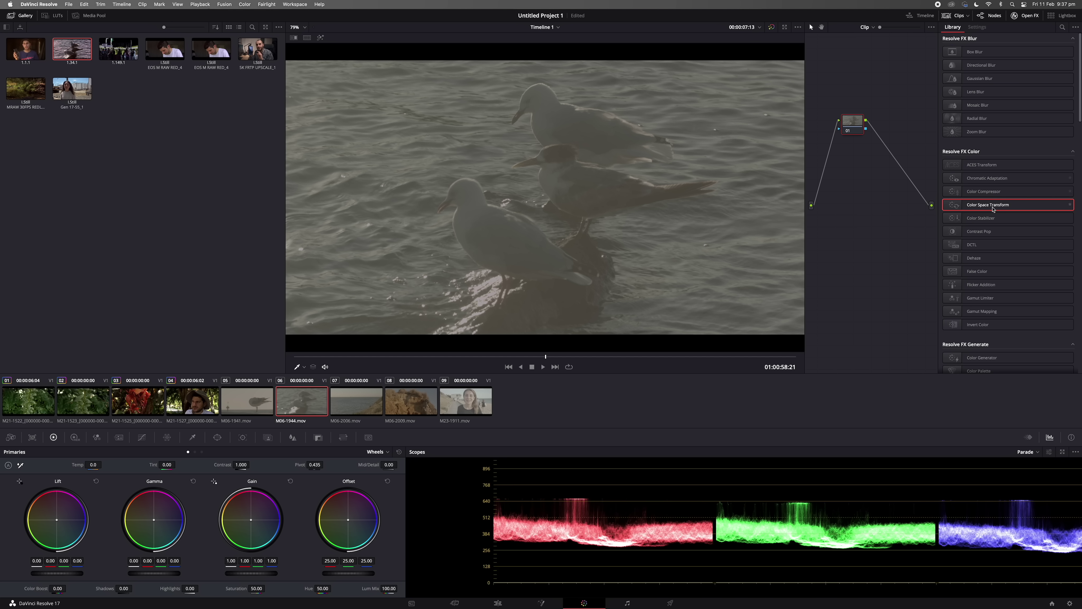
pyautogui.moveTo(979, 165); pyautogui.dragTo(858, 126)
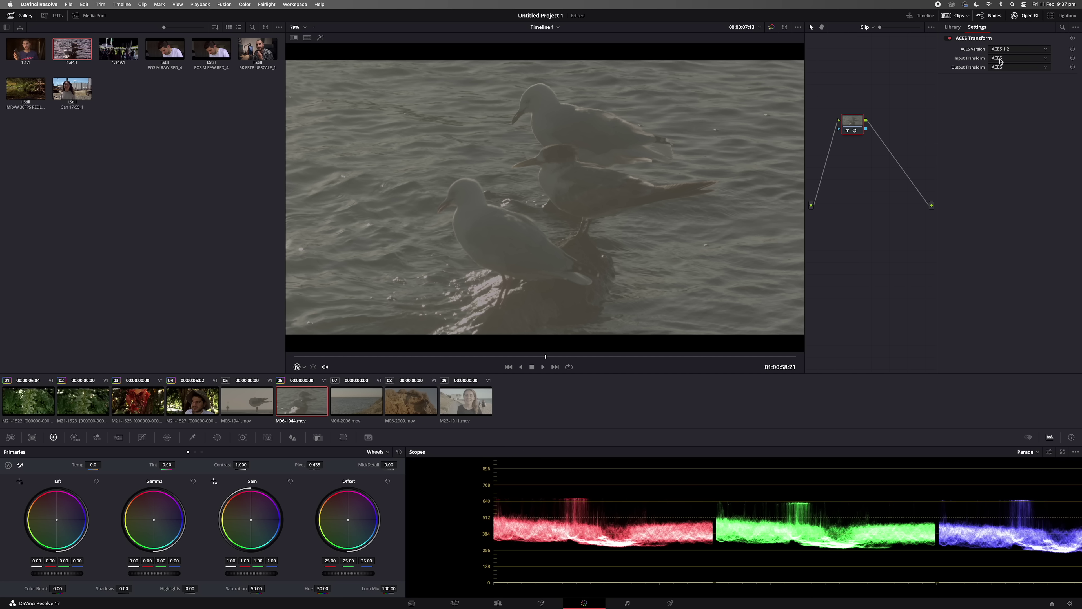
# Set the ACES Transform input to Alexa and the output to Rec.709
pyautogui.click(1001, 60)
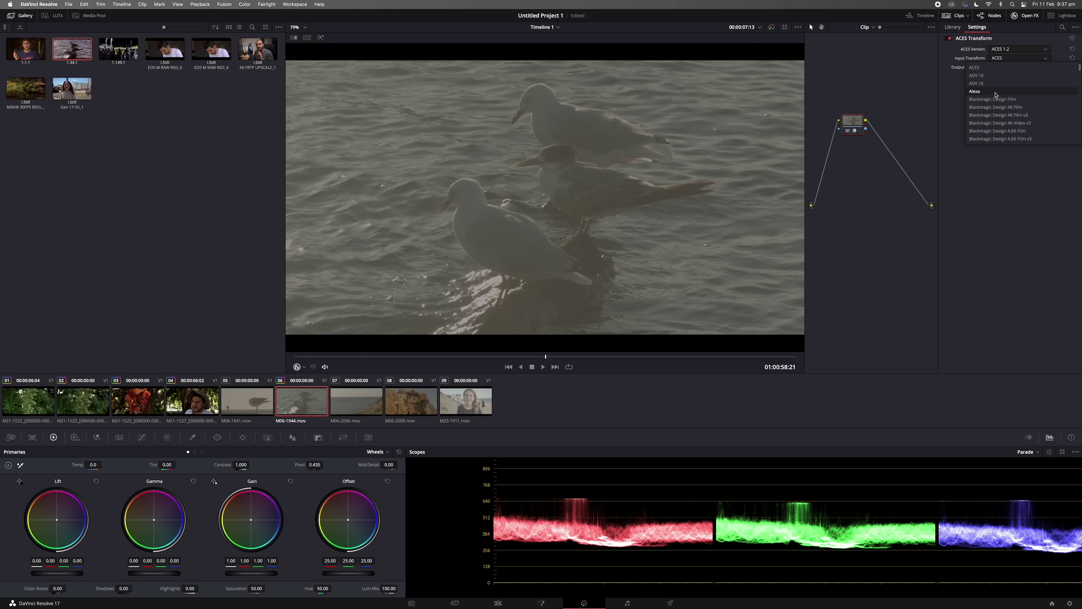
pyautogui.click(995, 92)
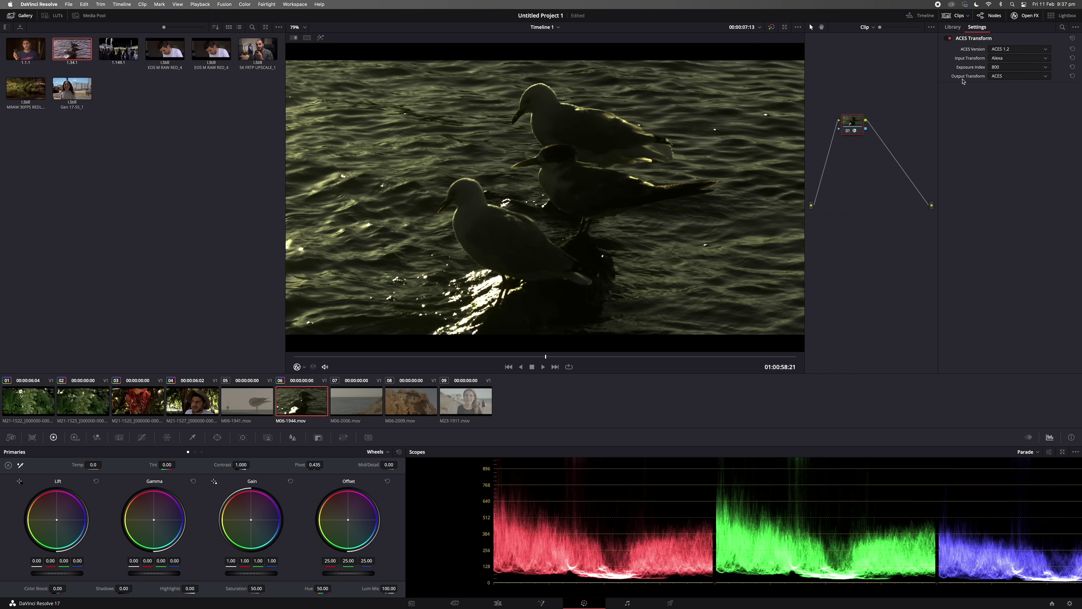
pyautogui.click(996, 77)
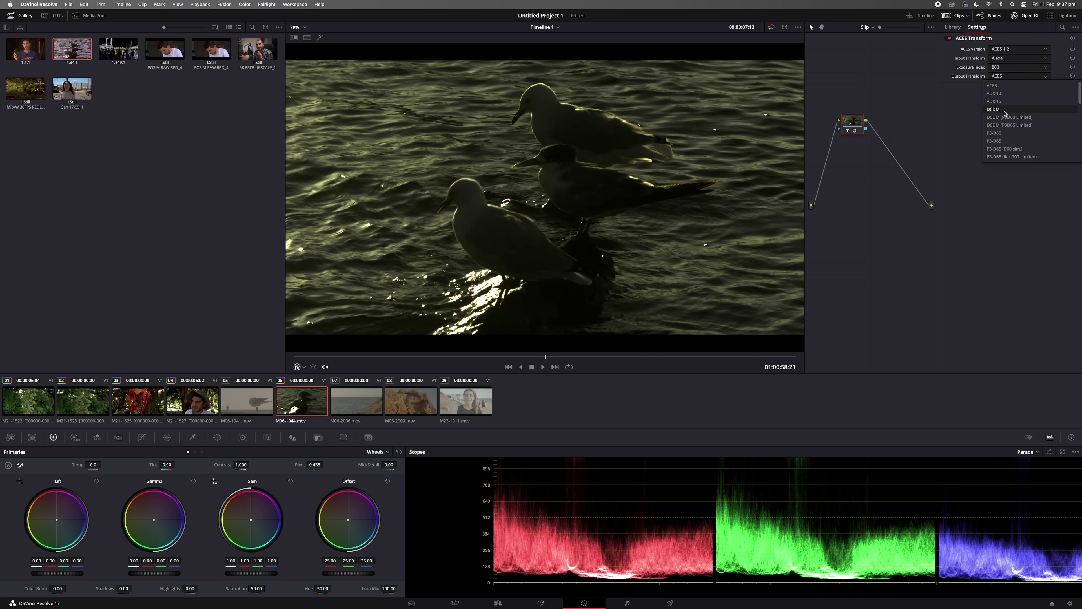
pyautogui.scroll(-5, 1004, 126)
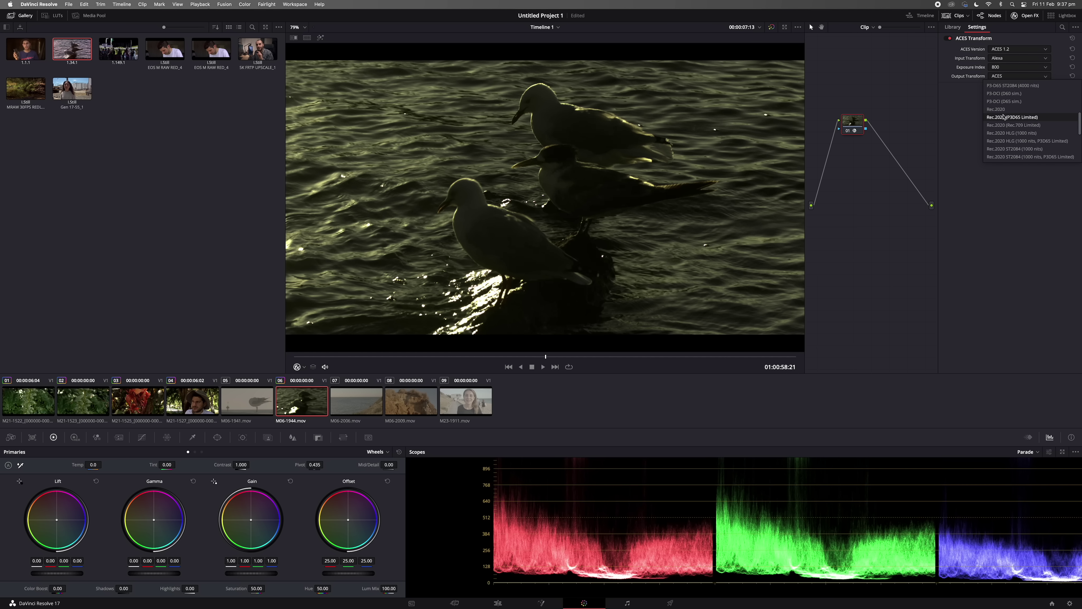
pyautogui.scroll(-3, 1004, 118)
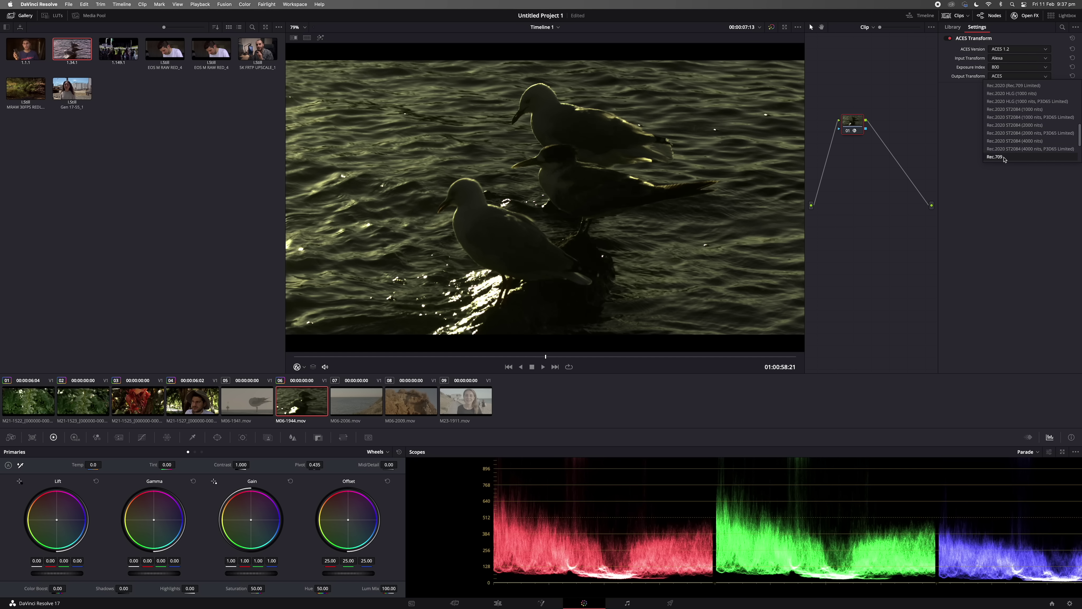
pyautogui.click(1005, 158)
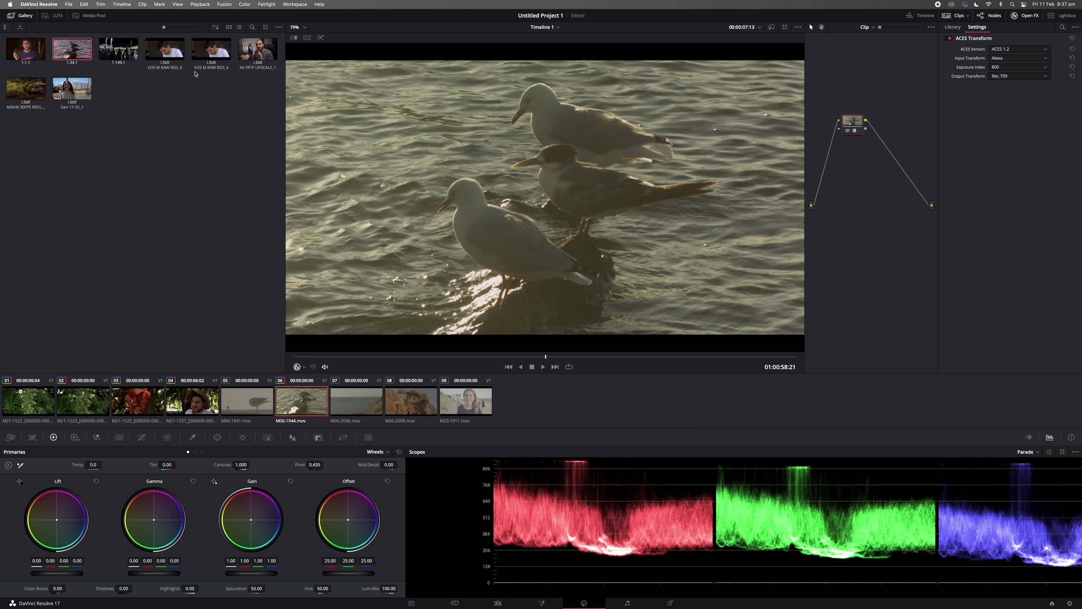
# Apply still 1.34.1's grade to the gull clip, then toggle the ACES Transform off and on
pyautogui.rightClick(79, 57)
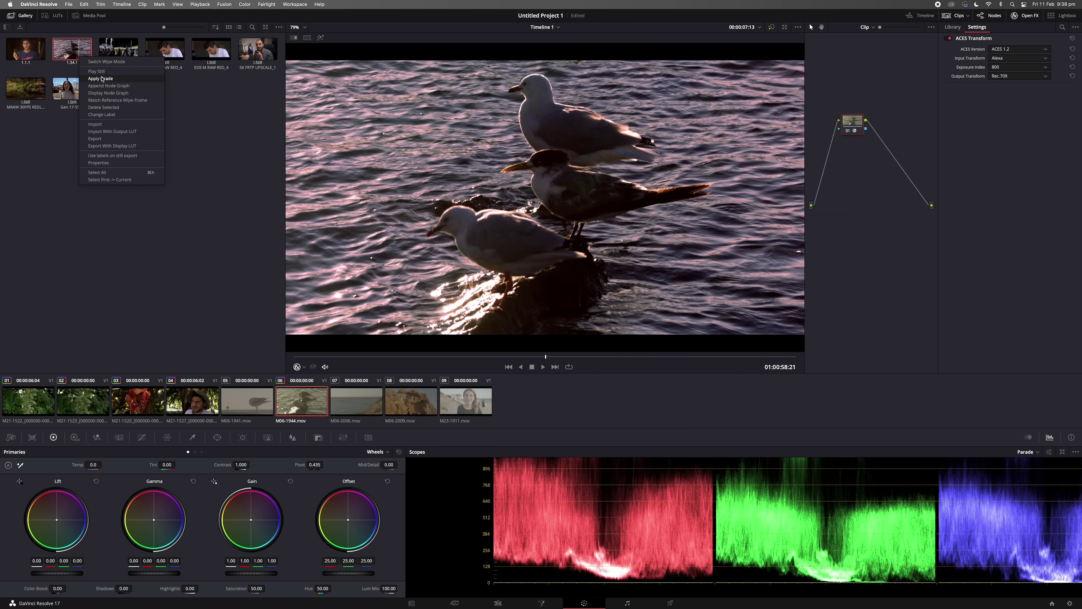
pyautogui.click(103, 79)
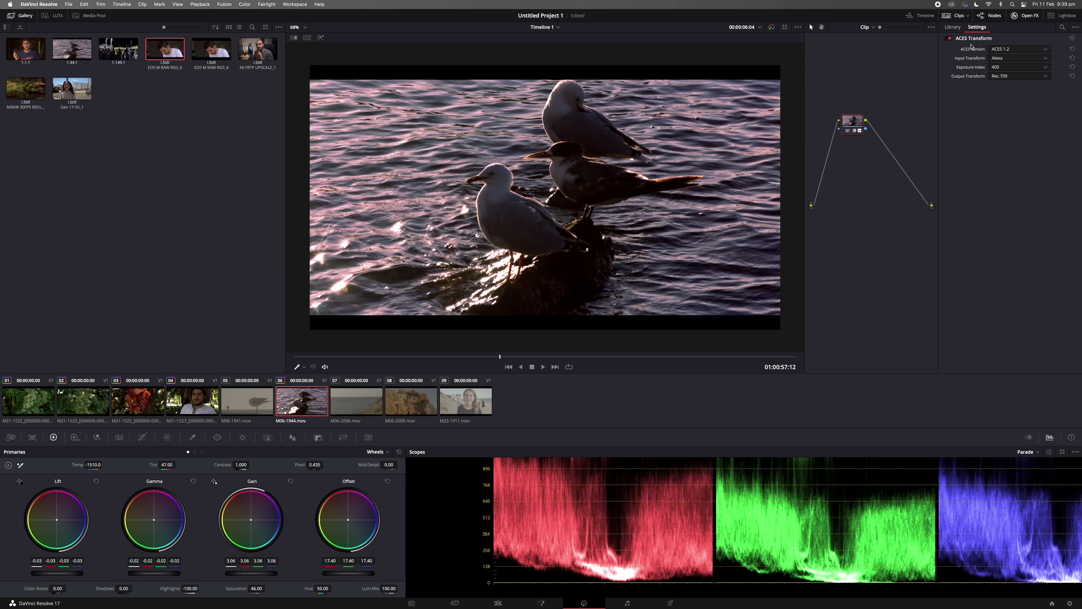
pyautogui.click(950, 38)
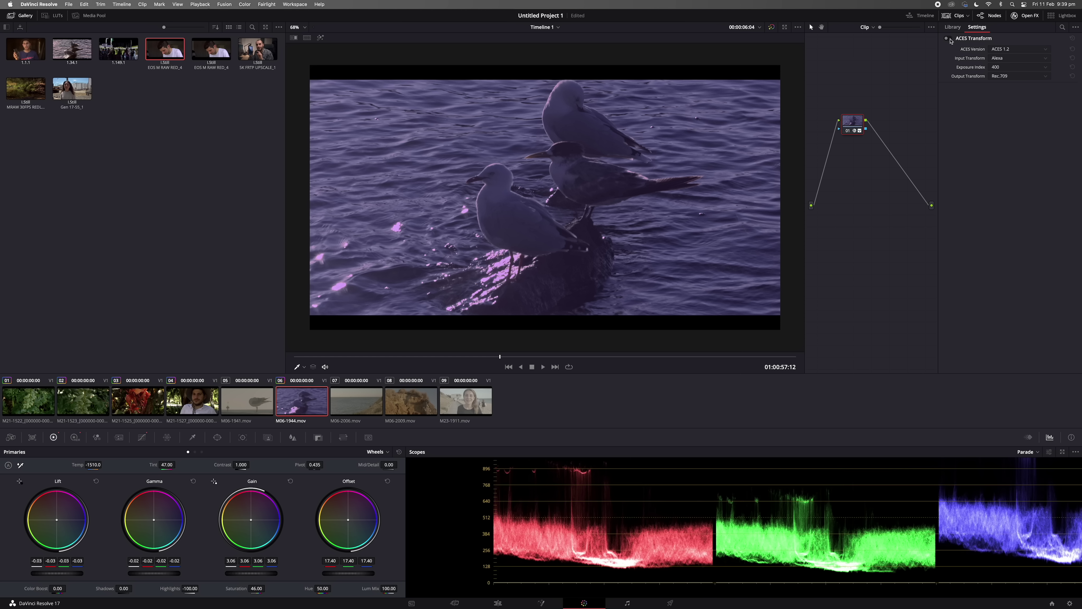
pyautogui.click(949, 39)
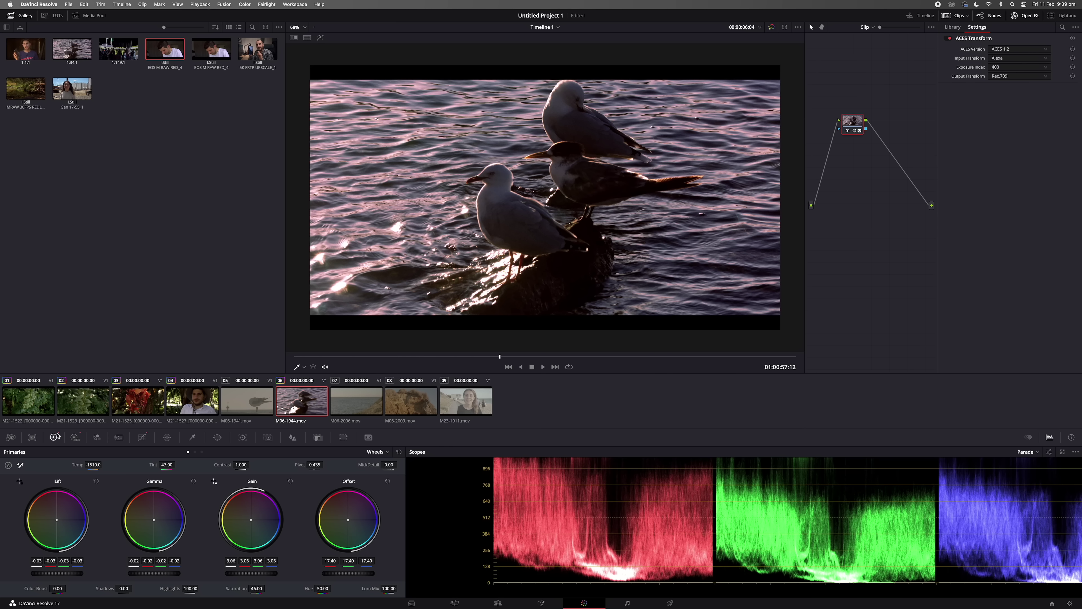
# Try a warmer Temp and undo it, then reset Tint and push it to 47.50
pyautogui.click(10, 437)
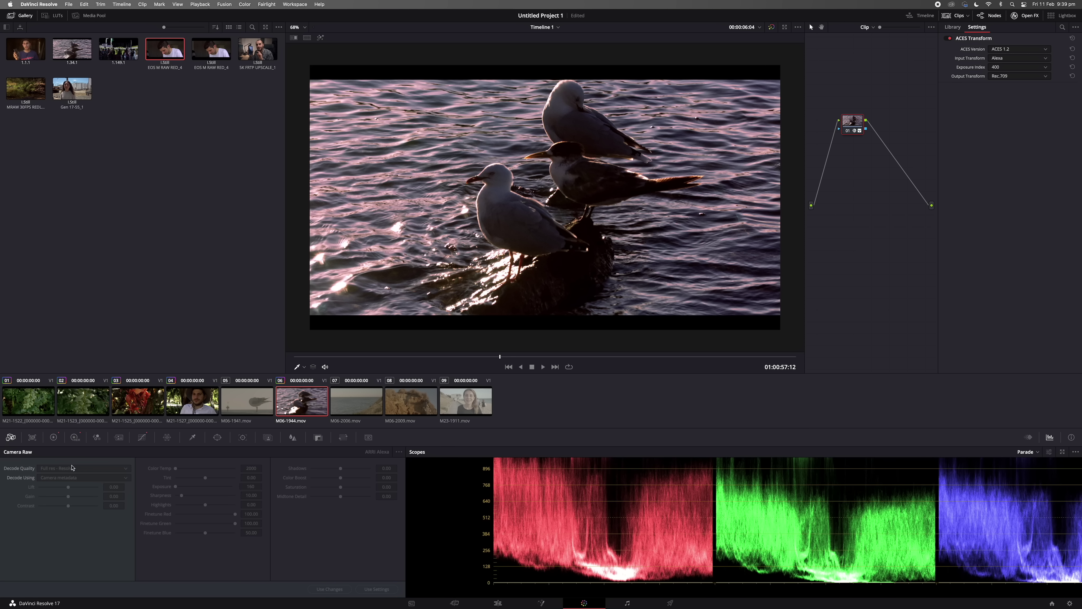
pyautogui.click(54, 436)
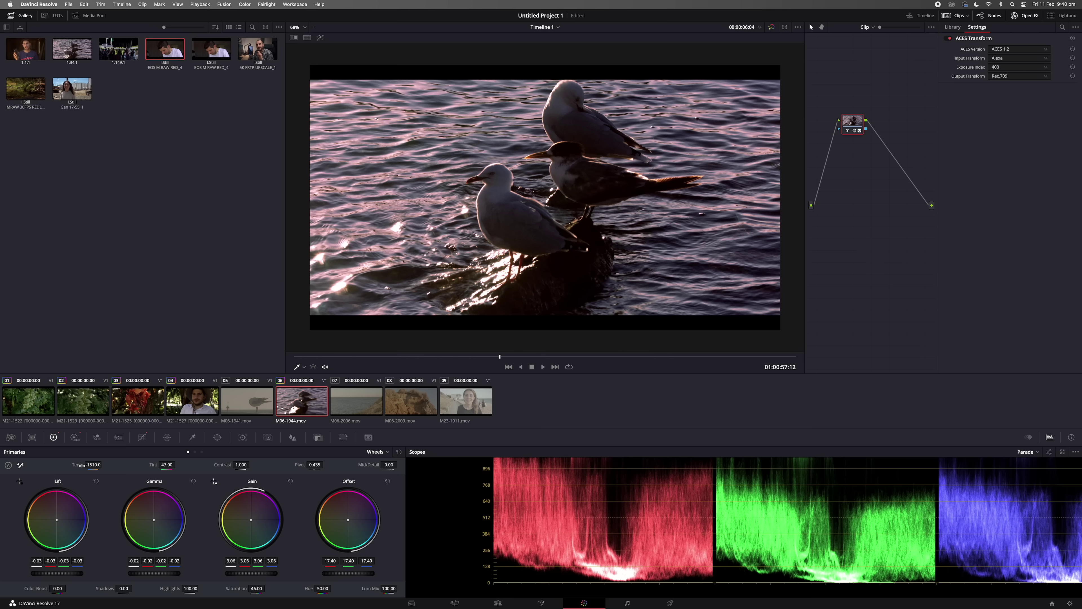
pyautogui.moveTo(103, 464); pyautogui.dragTo(103, 464)
pyautogui.press('super+z')
pyautogui.doubleClick(153, 465)
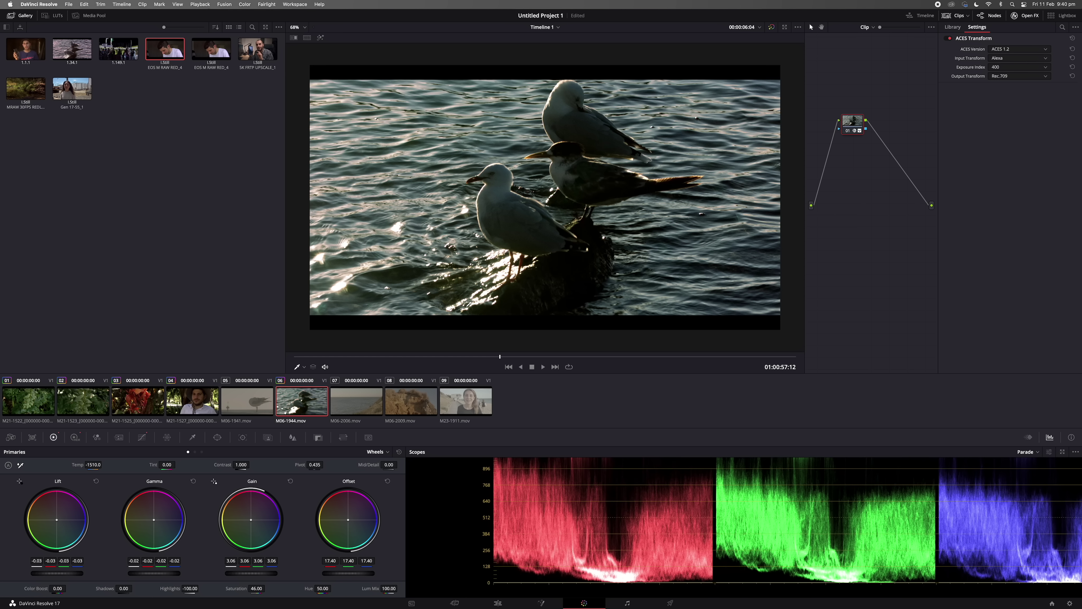
pyautogui.moveTo(167, 464); pyautogui.dragTo(177, 464)
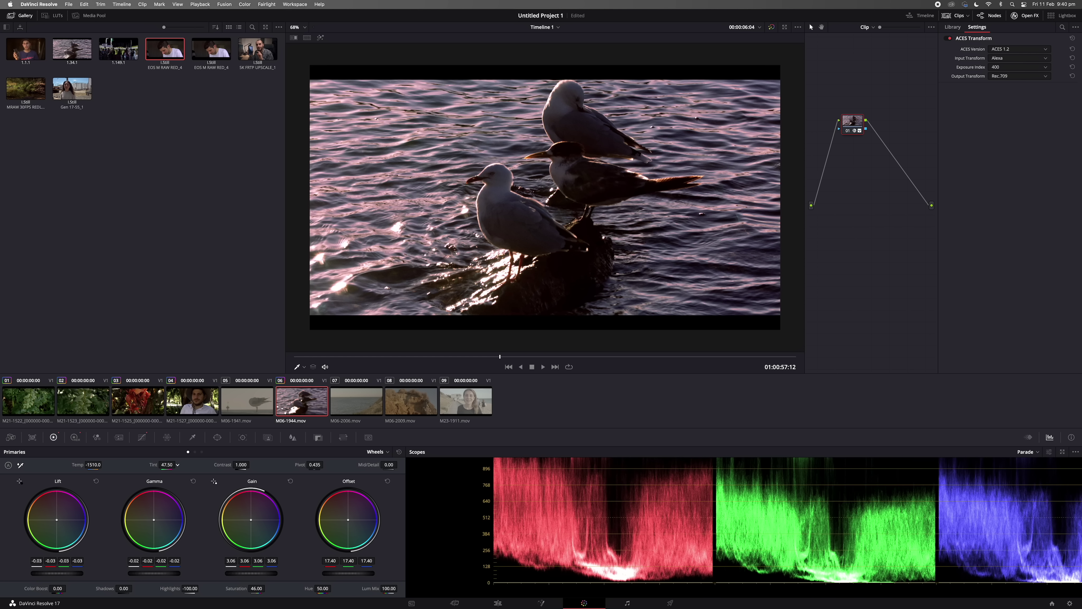
# Reset the HDR Global exposure and lower it to -1.70
pyautogui.click(74, 437)
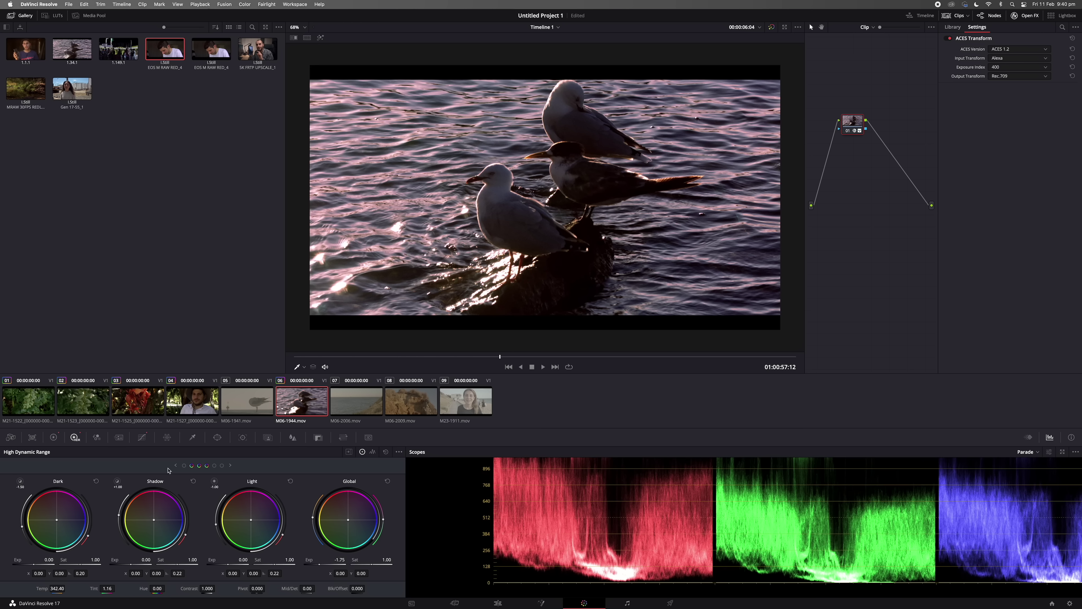
pyautogui.click(54, 437)
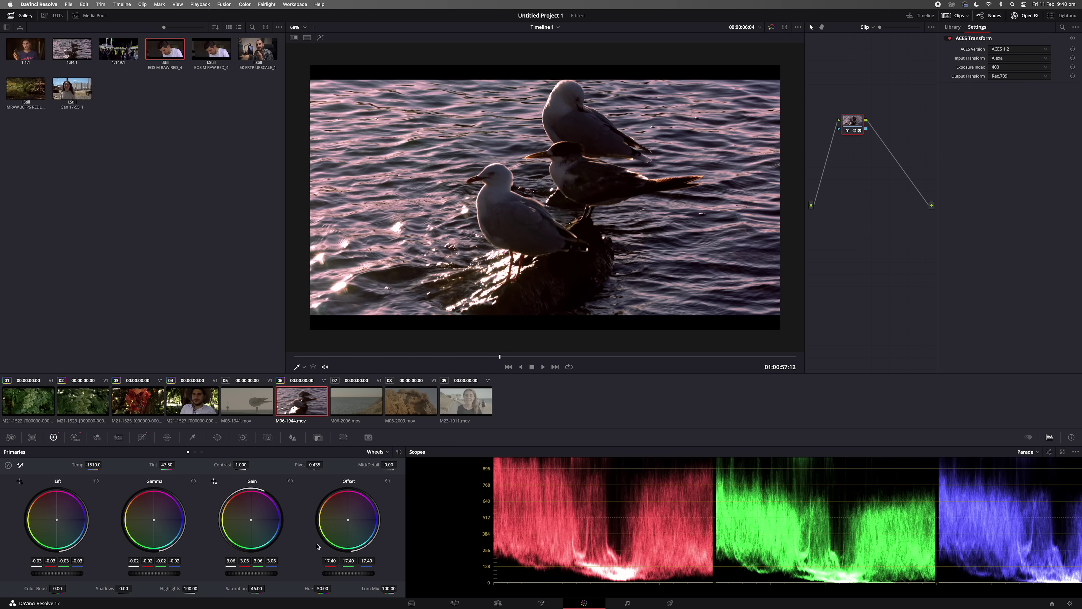
pyautogui.click(74, 437)
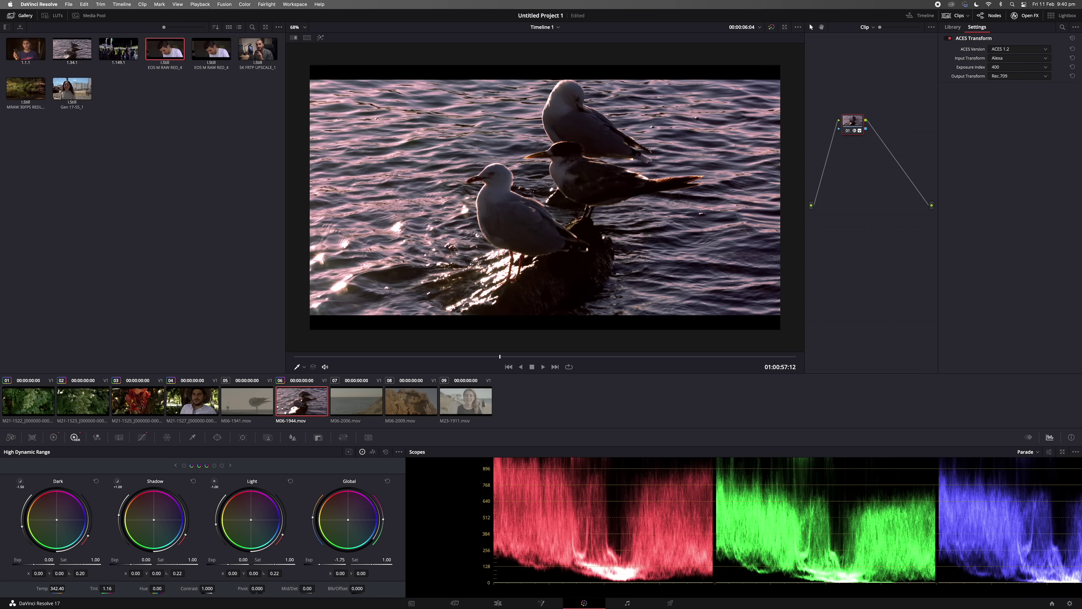
pyautogui.doubleClick(324, 560)
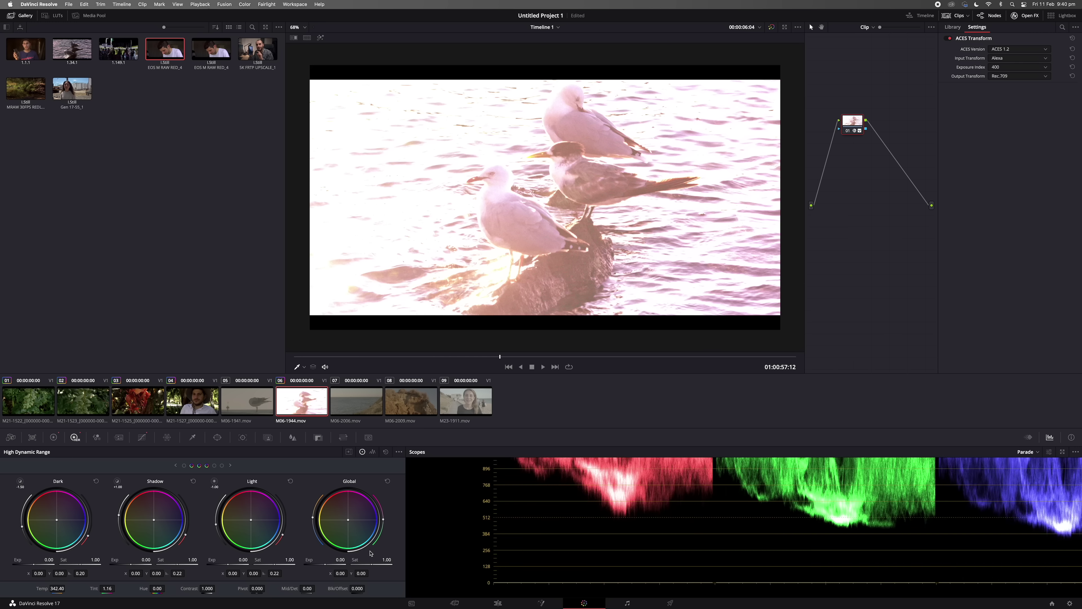
pyautogui.moveTo(332, 564); pyautogui.dragTo(295, 565)
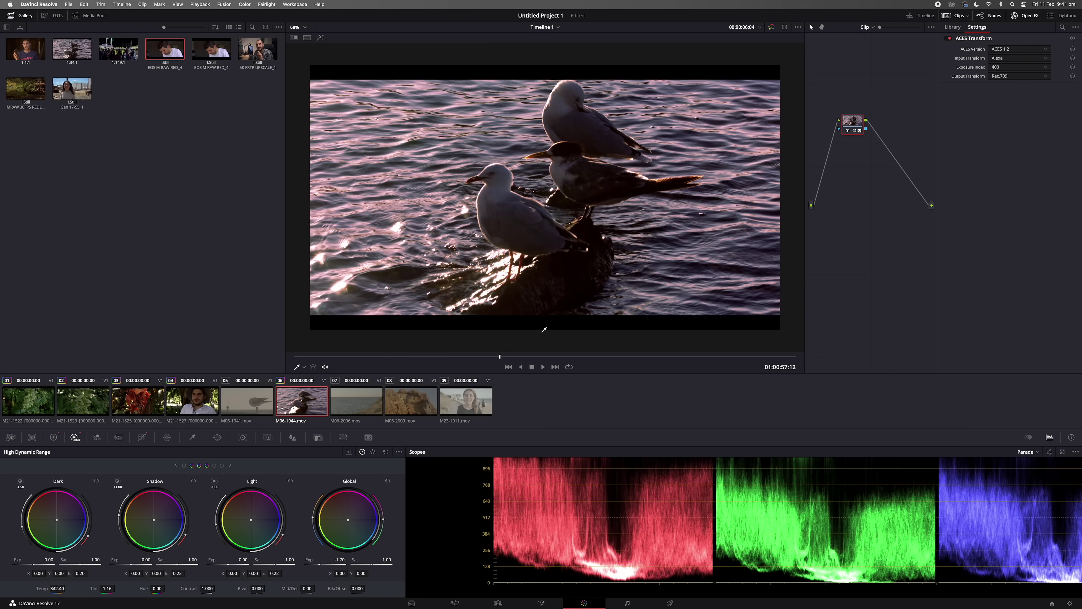
# Reset the custom curve and raise the red channel curve with two added points
pyautogui.click(142, 438)
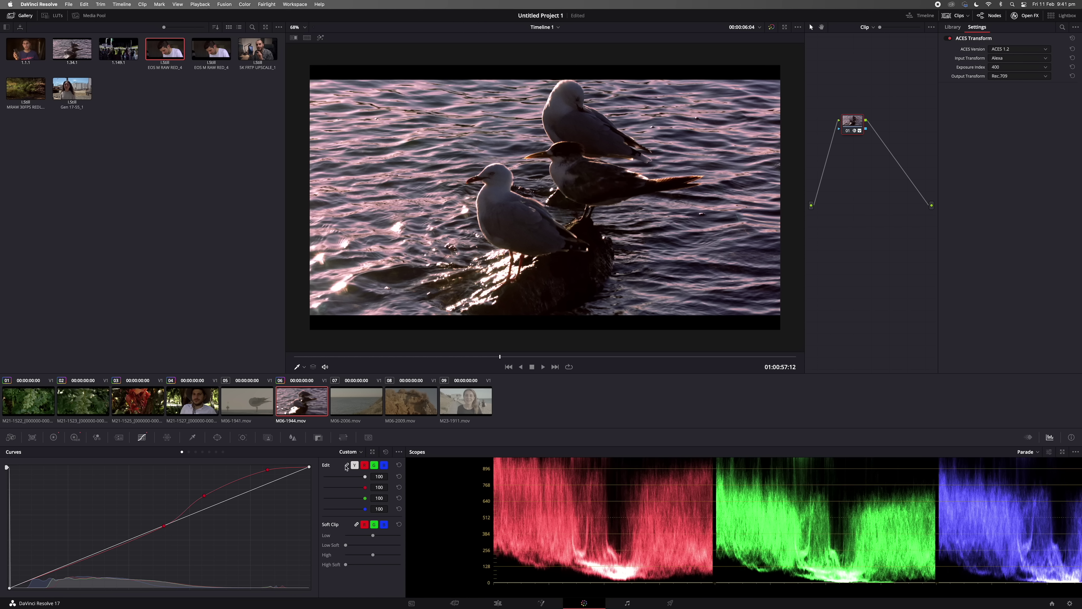
pyautogui.click(386, 451)
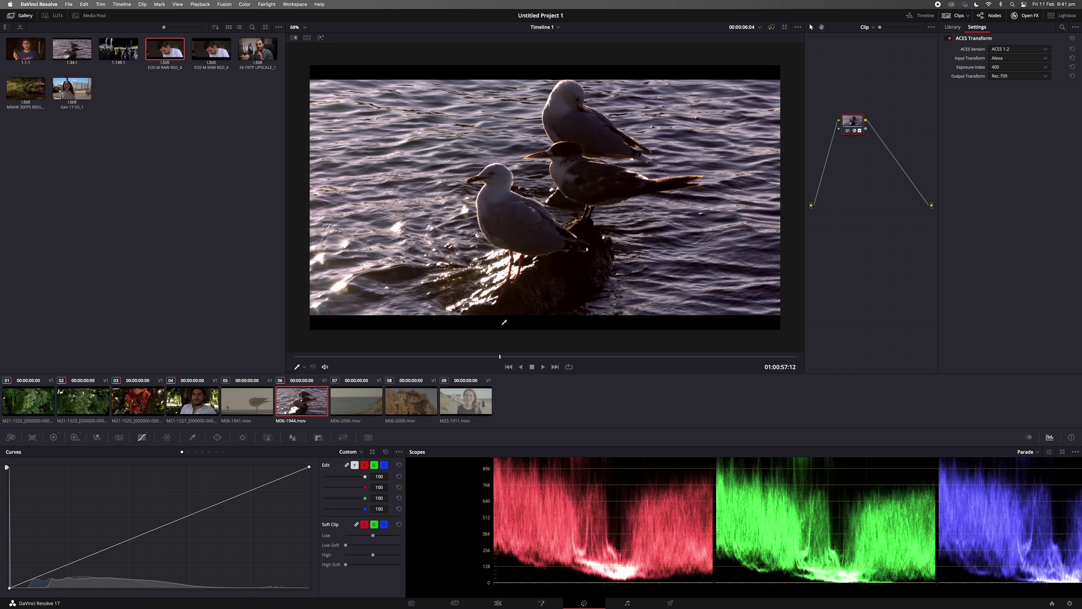
pyautogui.moveTo(622, 357); pyautogui.dragTo(607, 356)
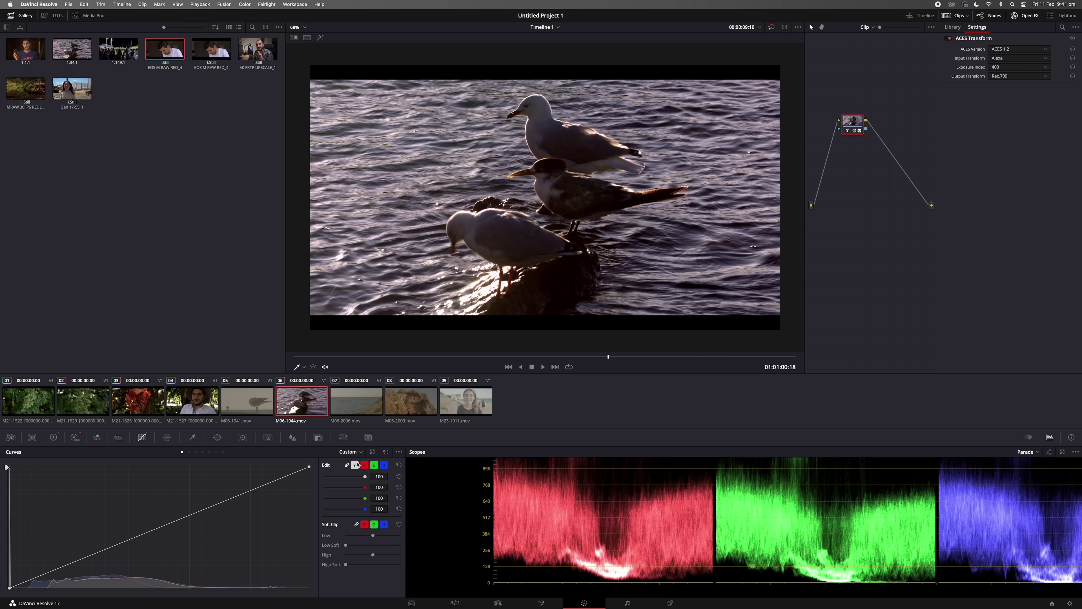
pyautogui.click(365, 465)
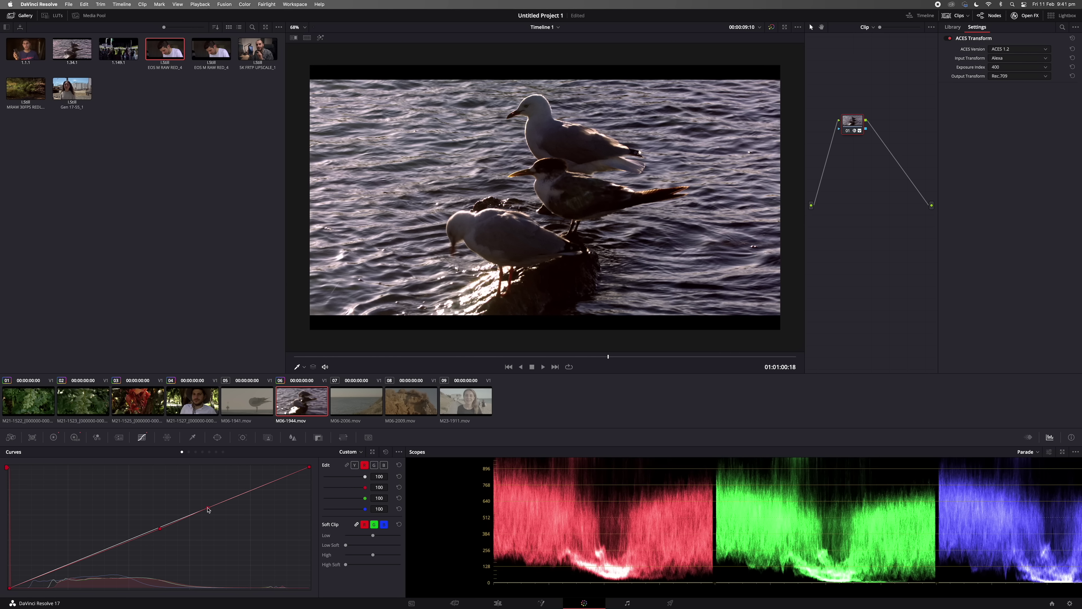
pyautogui.moveTo(207, 508); pyautogui.dragTo(205, 499)
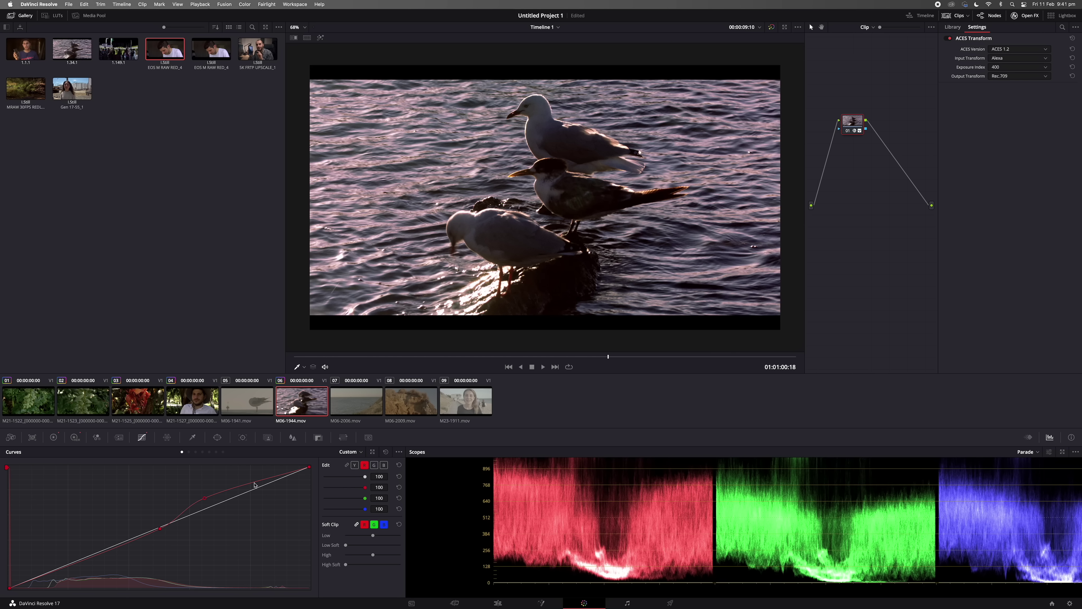
pyautogui.moveTo(255, 484)
pyautogui.mouseDown()
pyautogui.moveTo(254, 468)
pyautogui.moveTo(272, 473)
pyautogui.mouseUp()
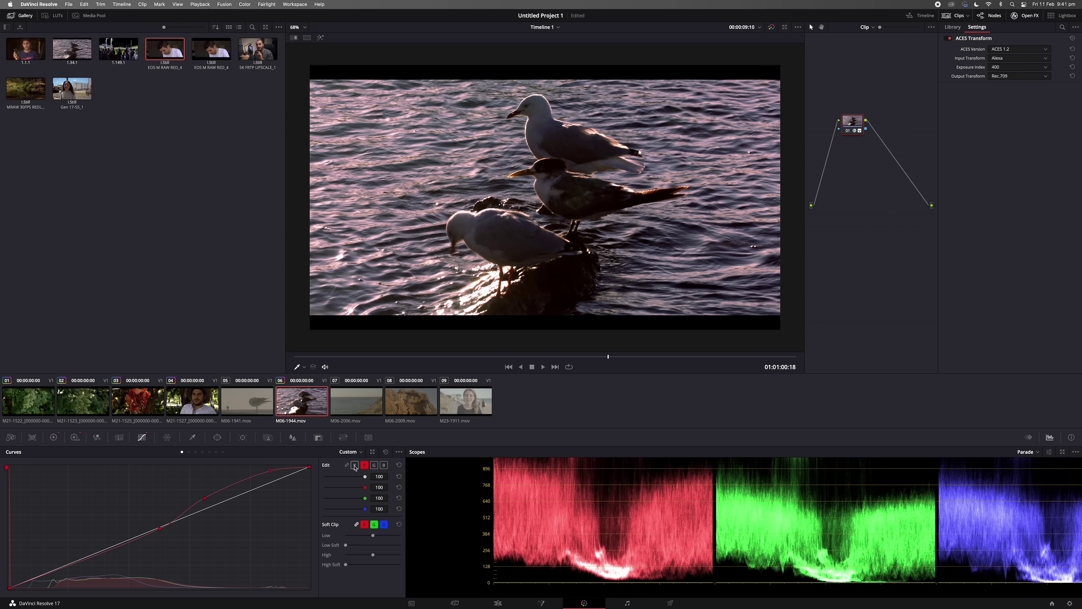
# Refine the red curve points, add a lifted shadow point, then bypass the grade
pyautogui.click(386, 452)
pyautogui.press('super+z')
pyautogui.moveTo(273, 469); pyautogui.dragTo(273, 474)
pyautogui.moveTo(205, 498); pyautogui.dragTo(205, 502)
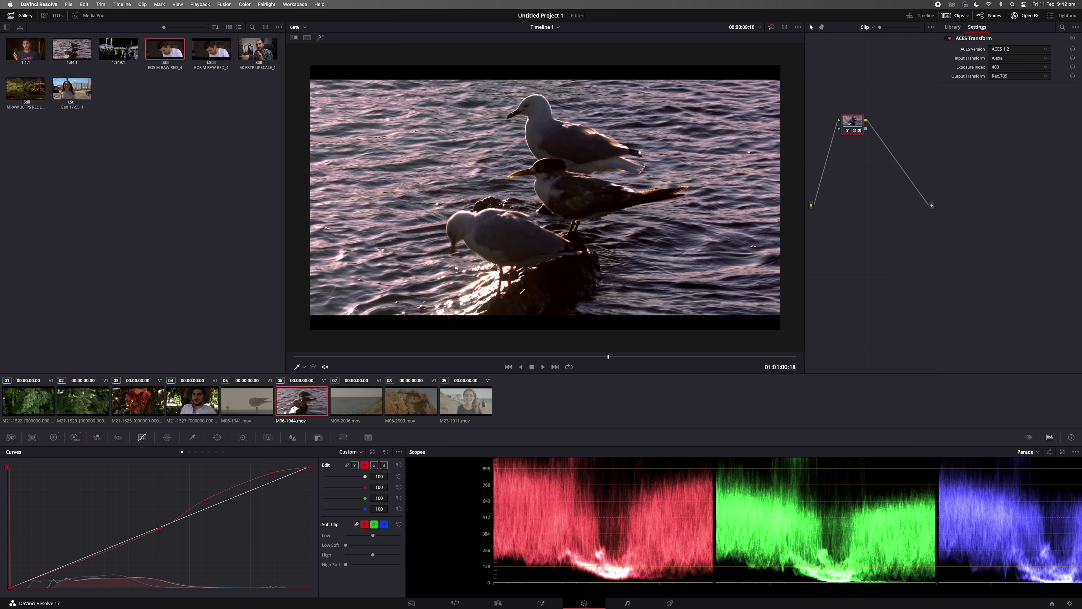
pyautogui.click(77, 562)
pyautogui.moveTo(78, 563); pyautogui.dragTo(76, 558)
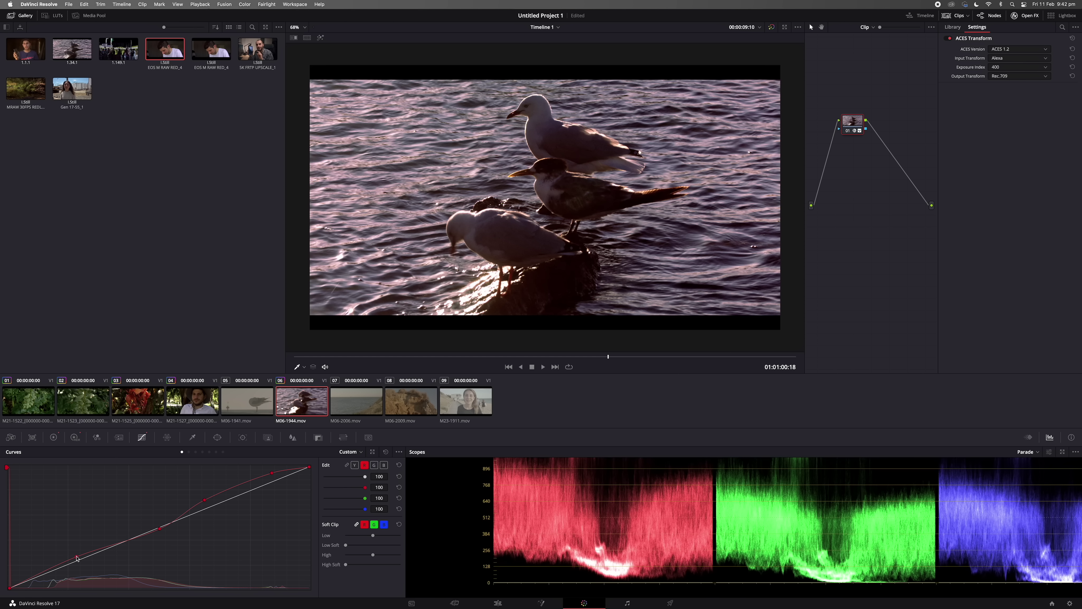
pyautogui.hotkey('shift', 'd')
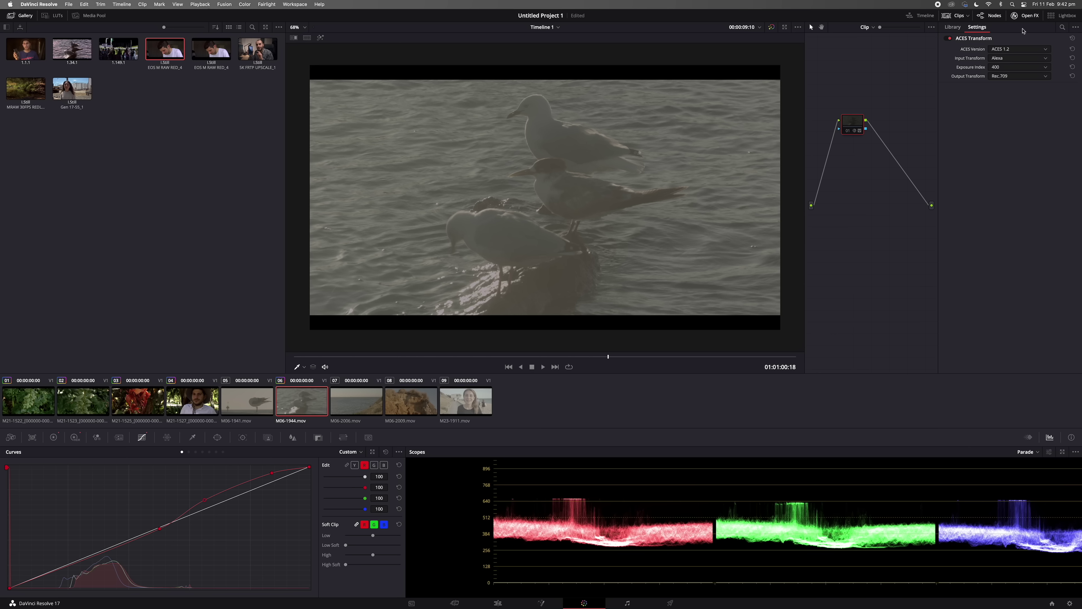
# Re-enable the gull clip's grade after checking the effects library
pyautogui.click(952, 27)
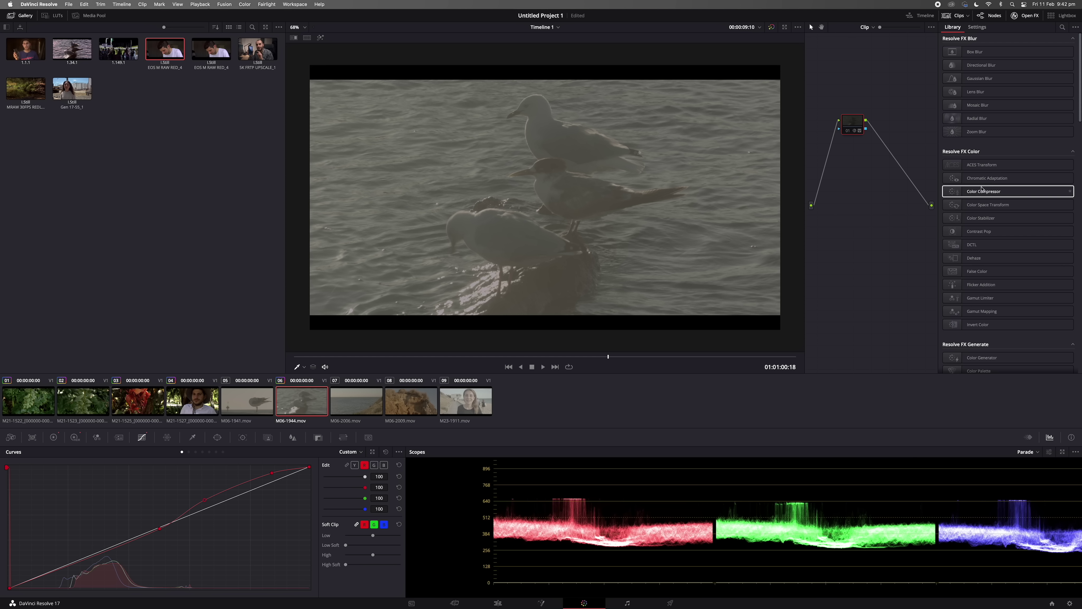
pyautogui.click(975, 27)
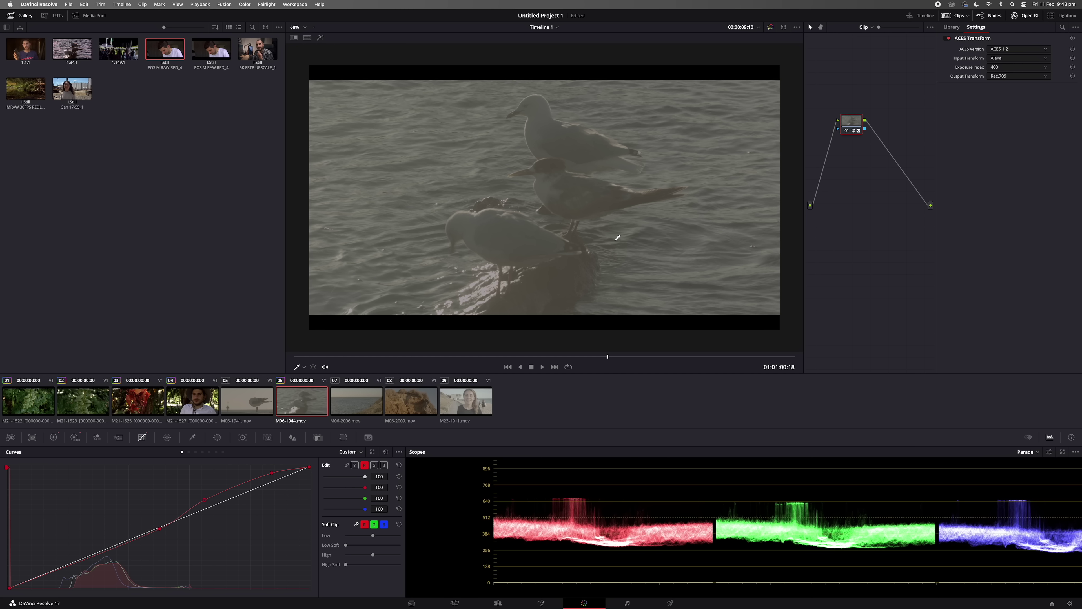
pyautogui.hotkey('ctrl', 'd')
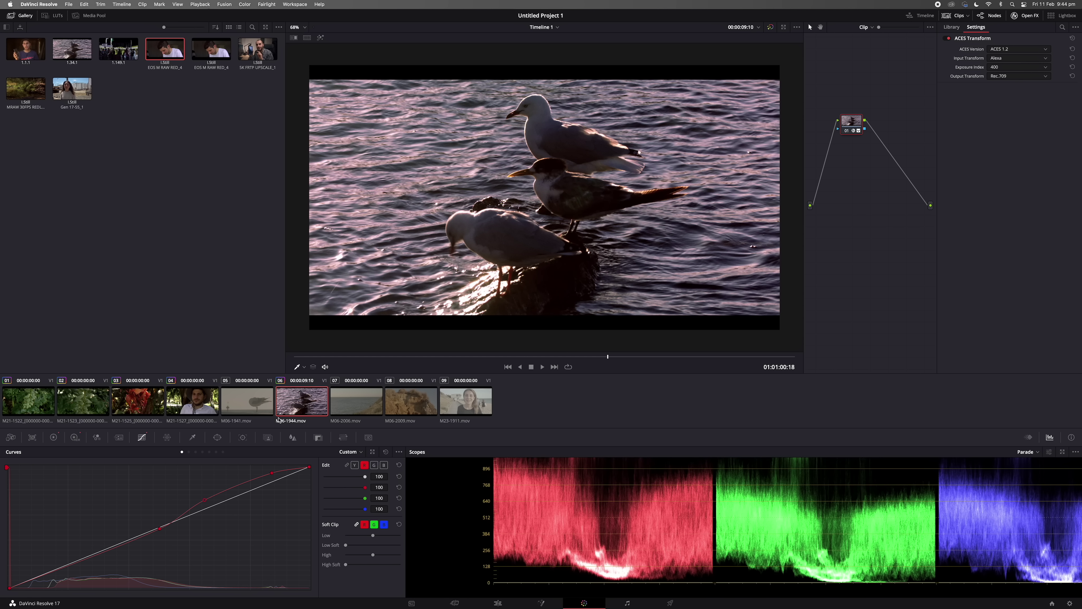
# Paste the previous clip's grade onto seagull clip M06-1941.mov at a standing-seagull frame
pyautogui.press('Up')
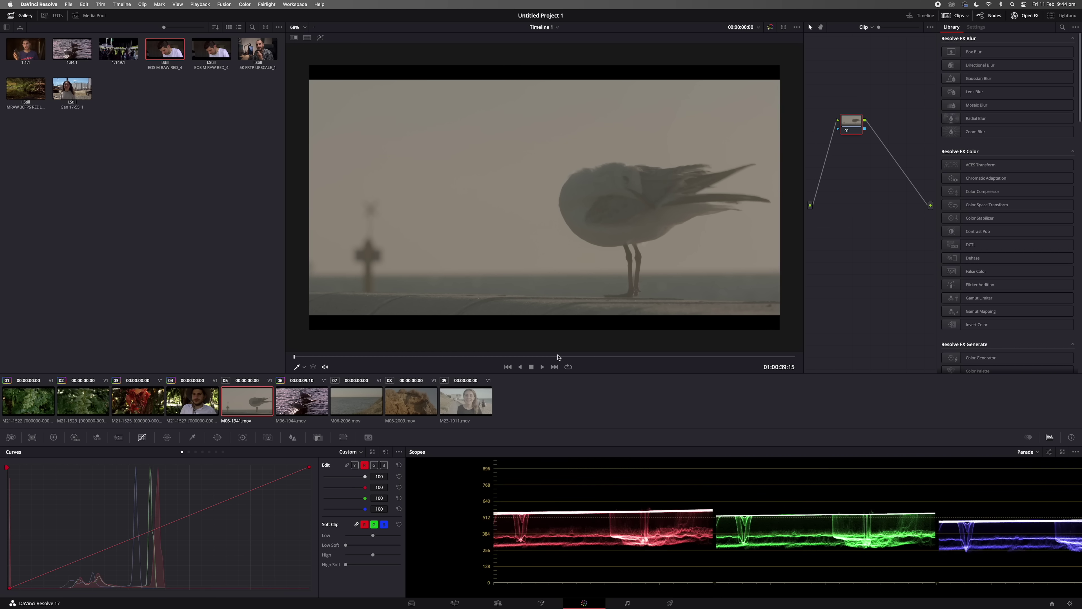
pyautogui.click(558, 357)
pyautogui.moveTo(592, 357); pyautogui.dragTo(628, 358)
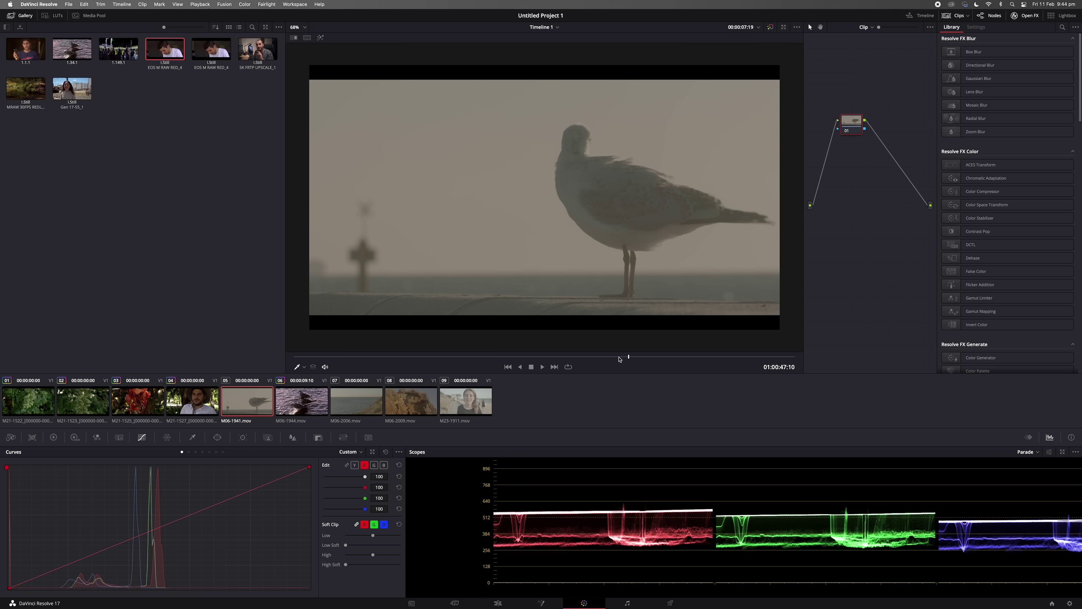
pyautogui.hotkey('ctrl', 'v')
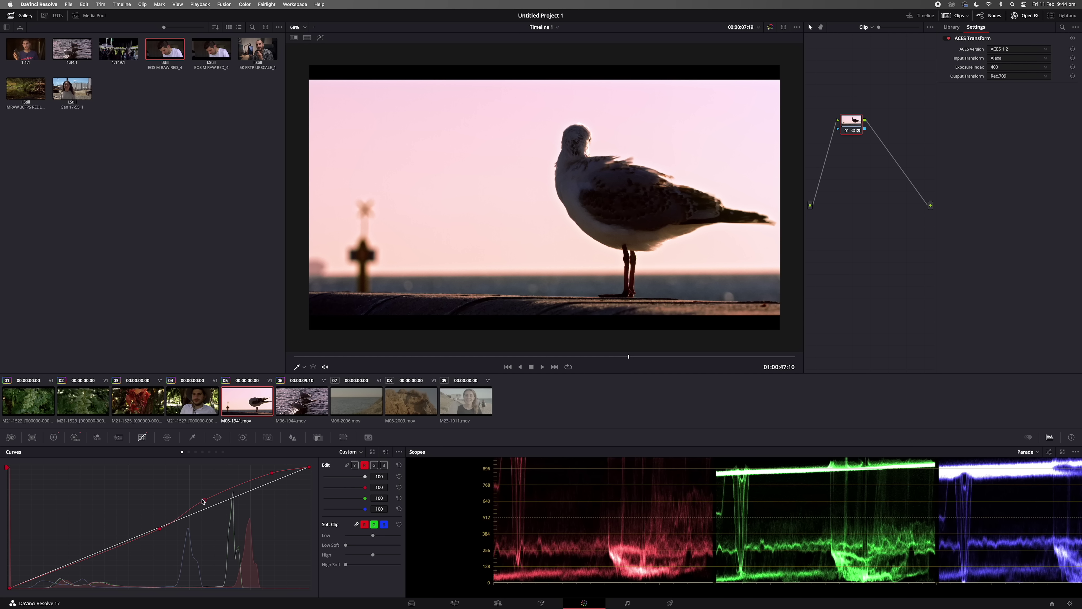
# Lower the primary Gain to 2.72 and set the HDR Global exposure to -1.54
pyautogui.click(52, 438)
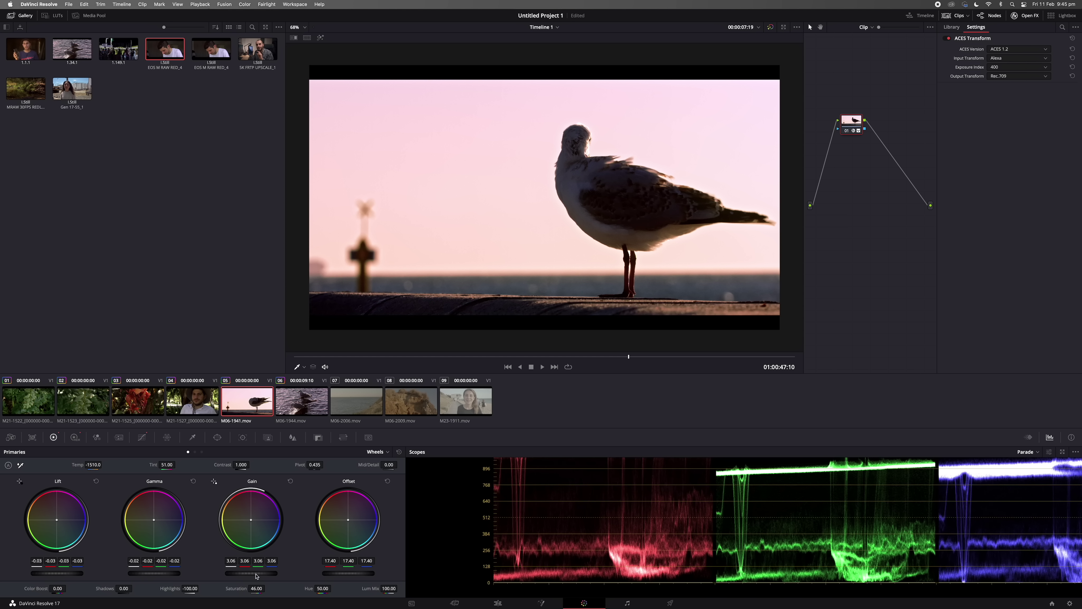
pyautogui.moveTo(264, 572); pyautogui.dragTo(250, 572)
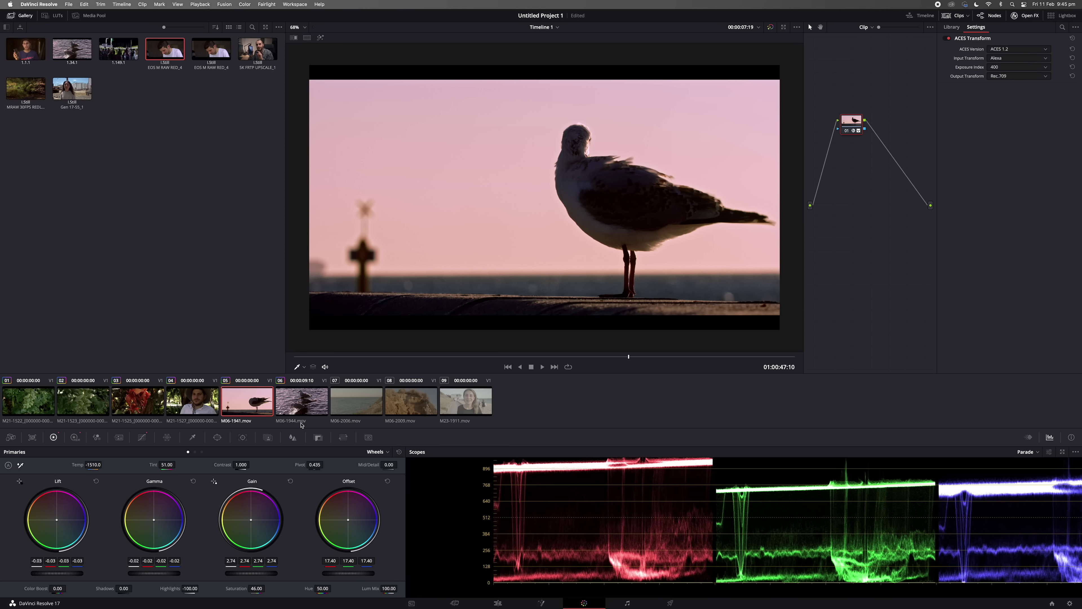
pyautogui.click(75, 437)
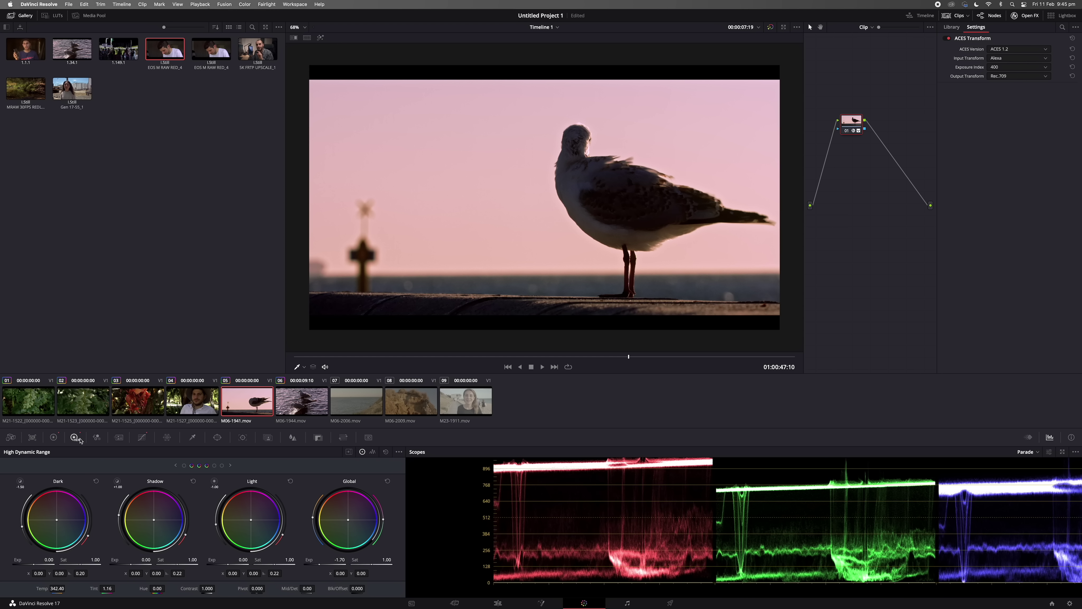
pyautogui.moveTo(324, 564); pyautogui.dragTo(330, 564)
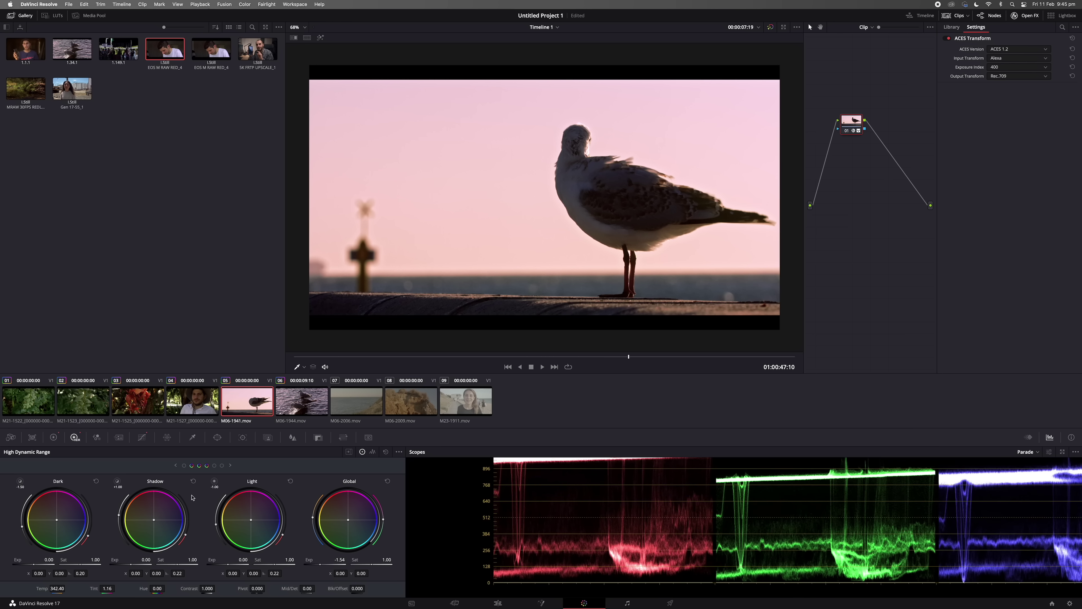
pyautogui.click(53, 437)
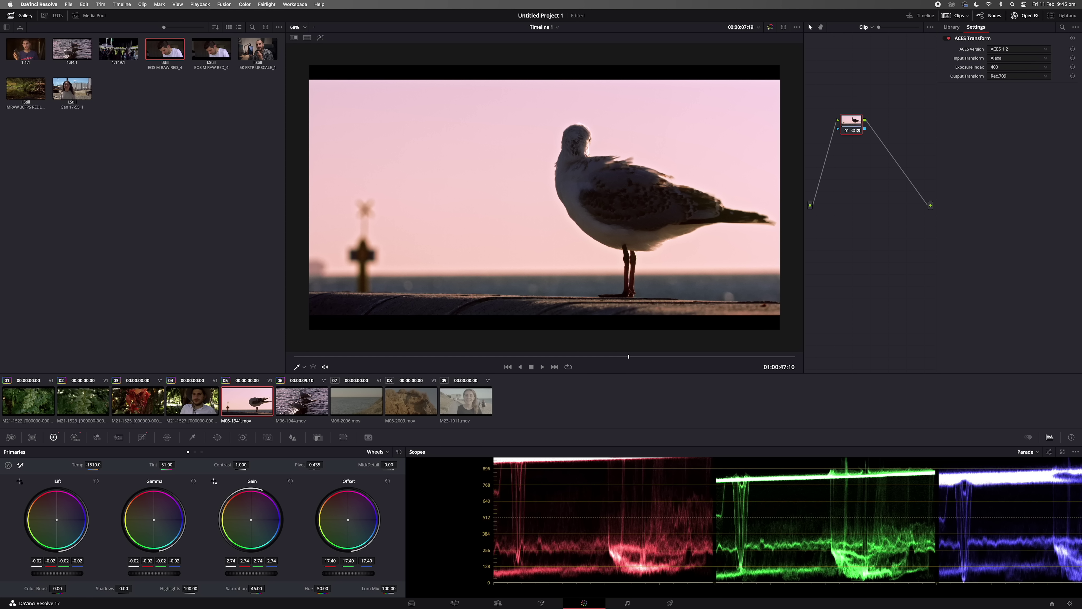
pyautogui.moveTo(251, 573); pyautogui.dragTo(250, 573)
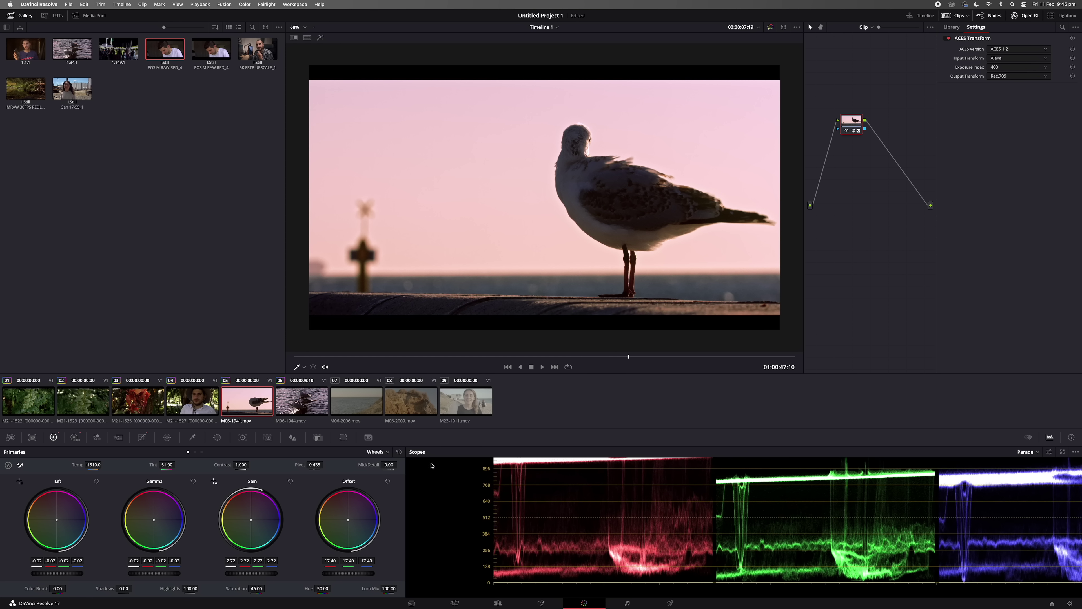
# Nudge the seagull clip's red curve down slightly
pyautogui.click(702, 358)
pyautogui.click(724, 357)
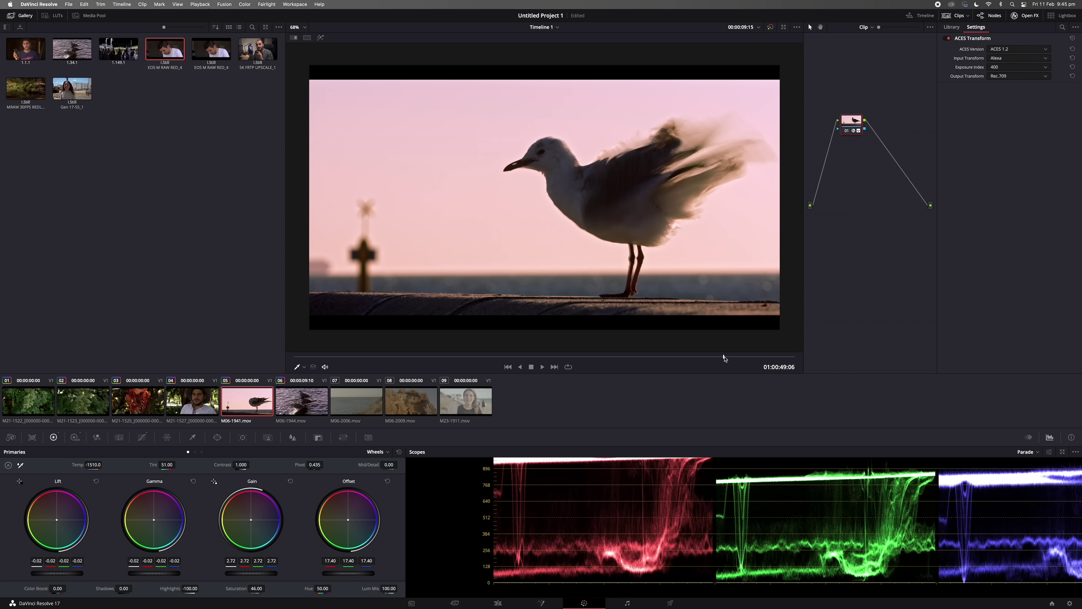
pyautogui.click(724, 357)
pyautogui.click(142, 437)
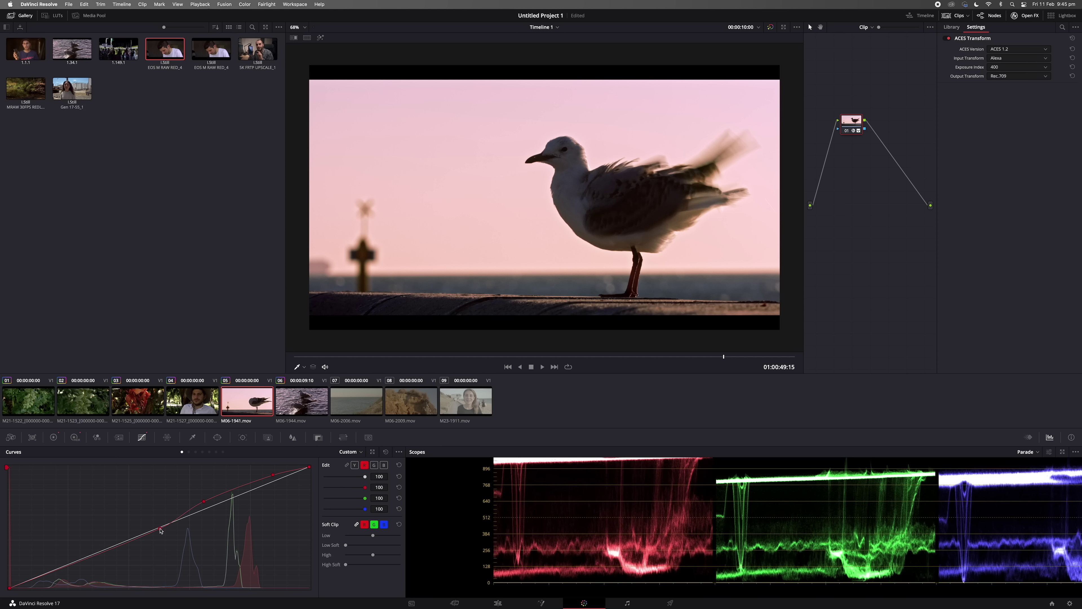
pyautogui.moveTo(160, 530); pyautogui.dragTo(161, 532)
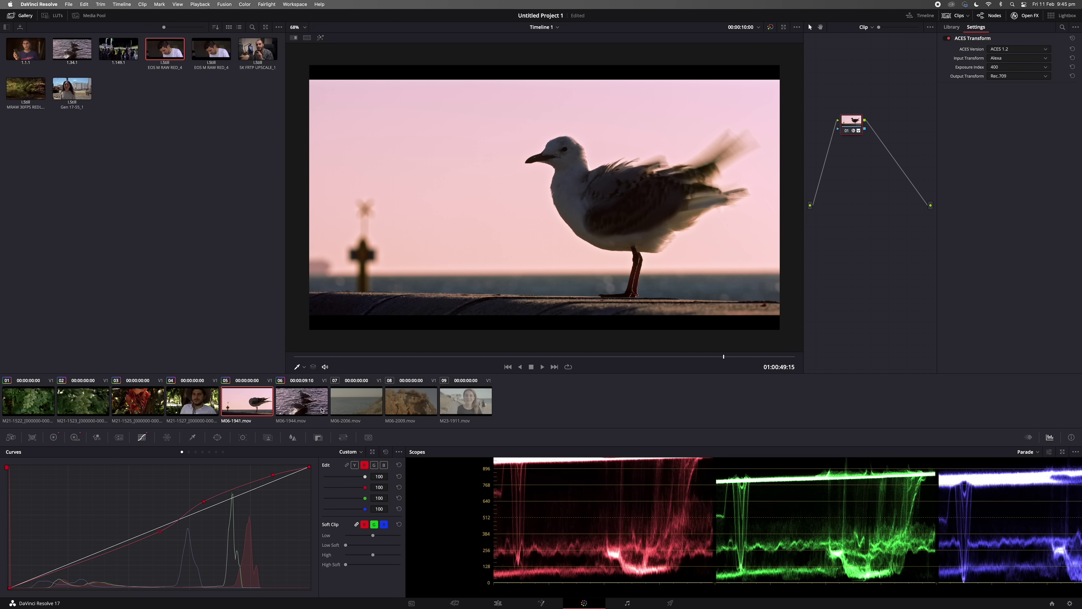
# On clip M06-2006.mov, raise Lift, set HDR Global exposure to -1.90 and raise Gamma
pyautogui.click(374, 397)
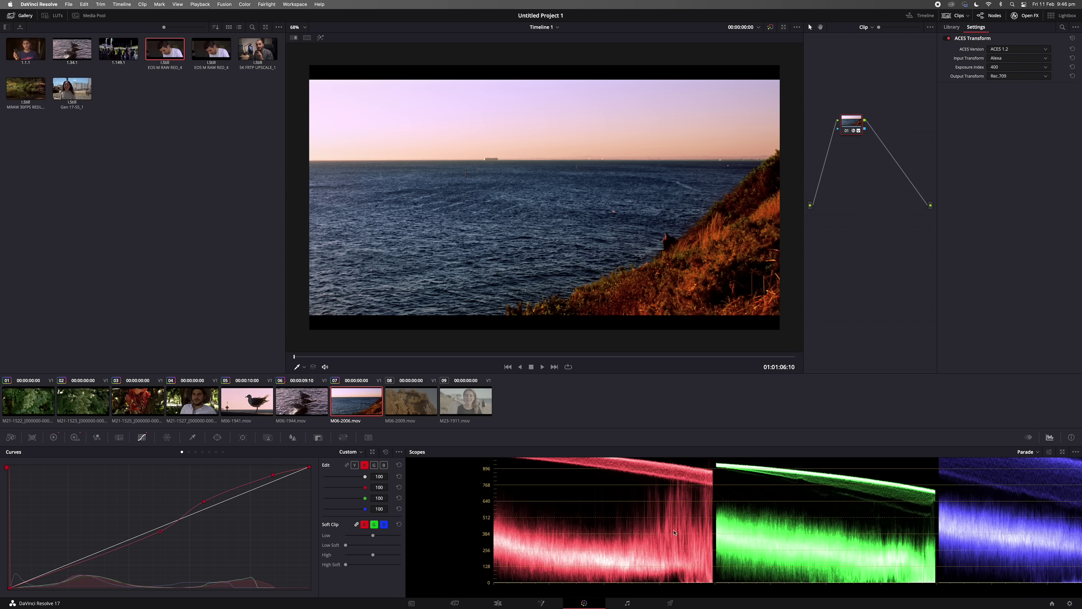
pyautogui.click(54, 437)
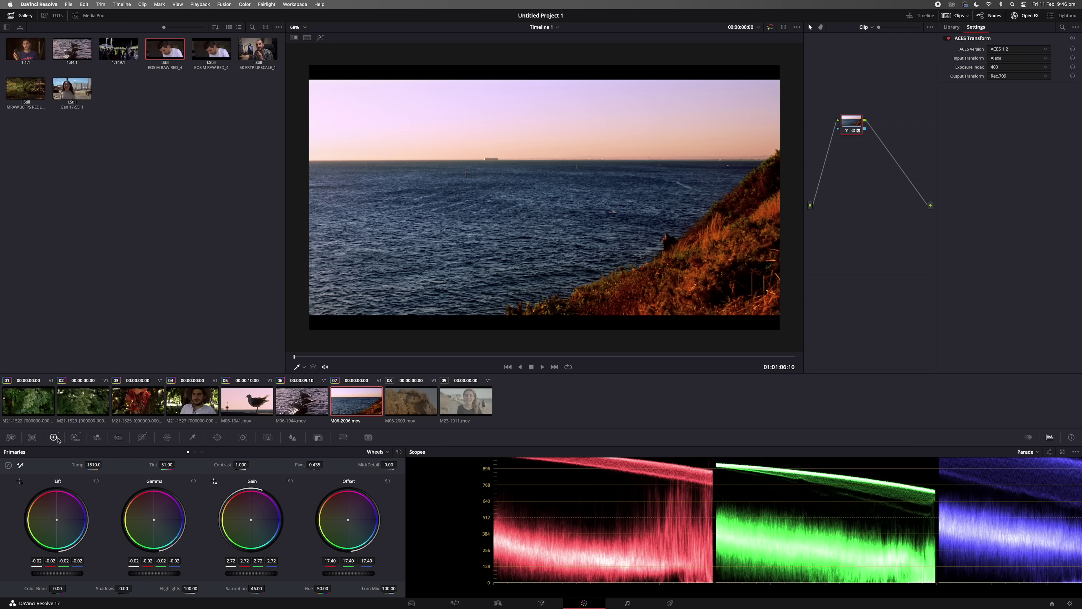
pyautogui.moveTo(65, 576); pyautogui.dragTo(68, 576)
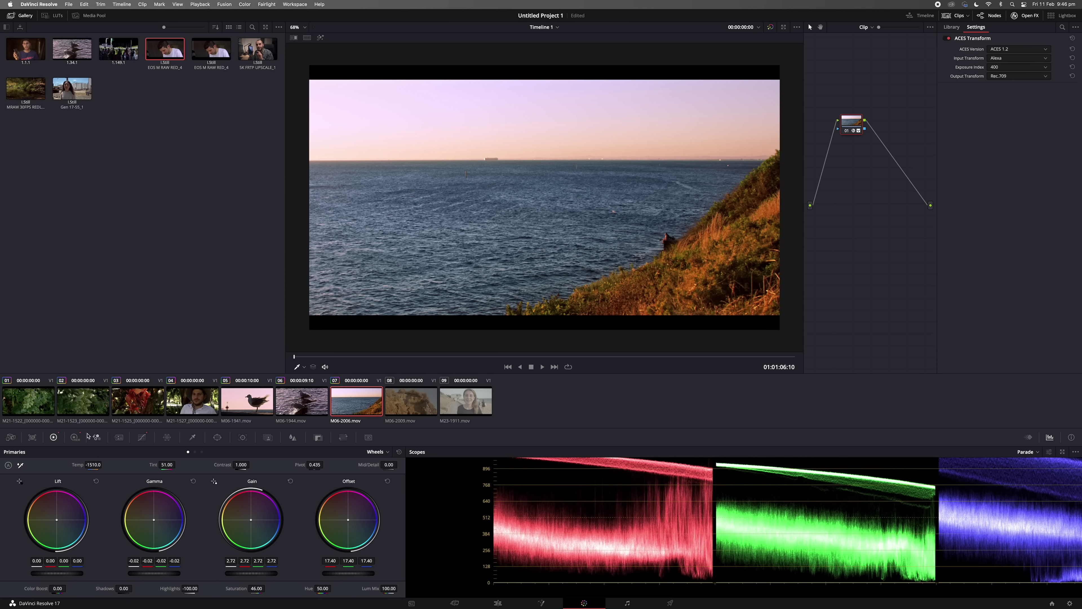
pyautogui.click(74, 437)
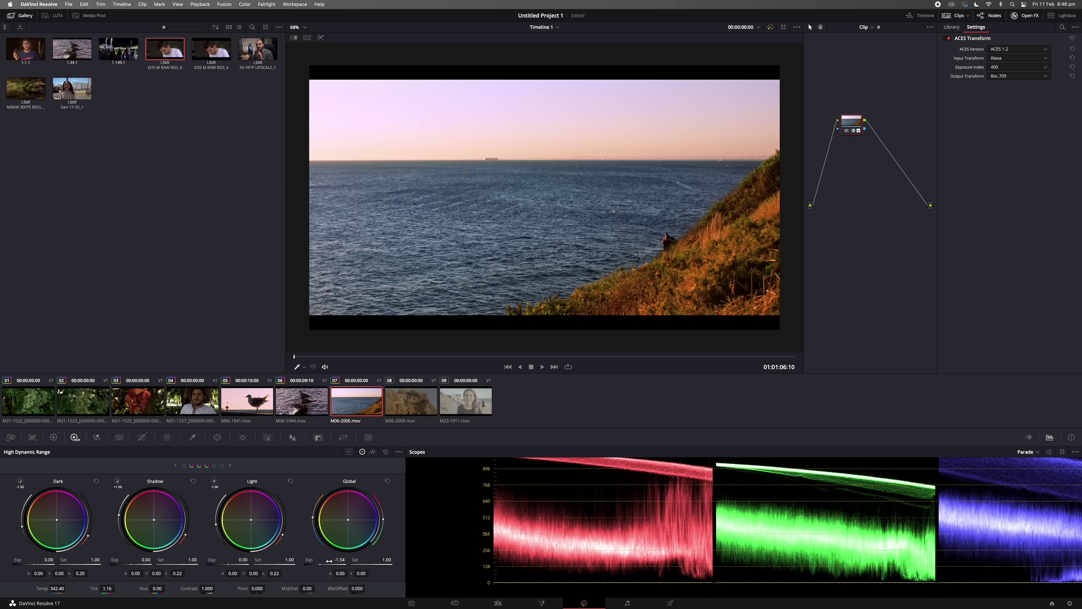
pyautogui.moveTo(329, 561); pyautogui.dragTo(264, 560)
pyautogui.click(53, 437)
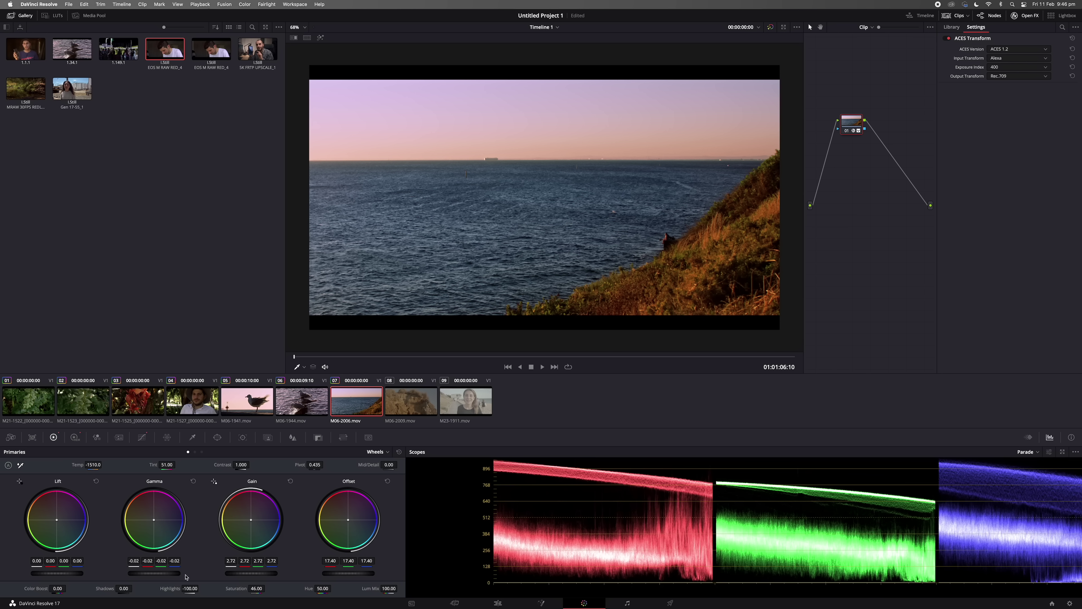
pyautogui.moveTo(154, 573); pyautogui.dragTo(159, 573)
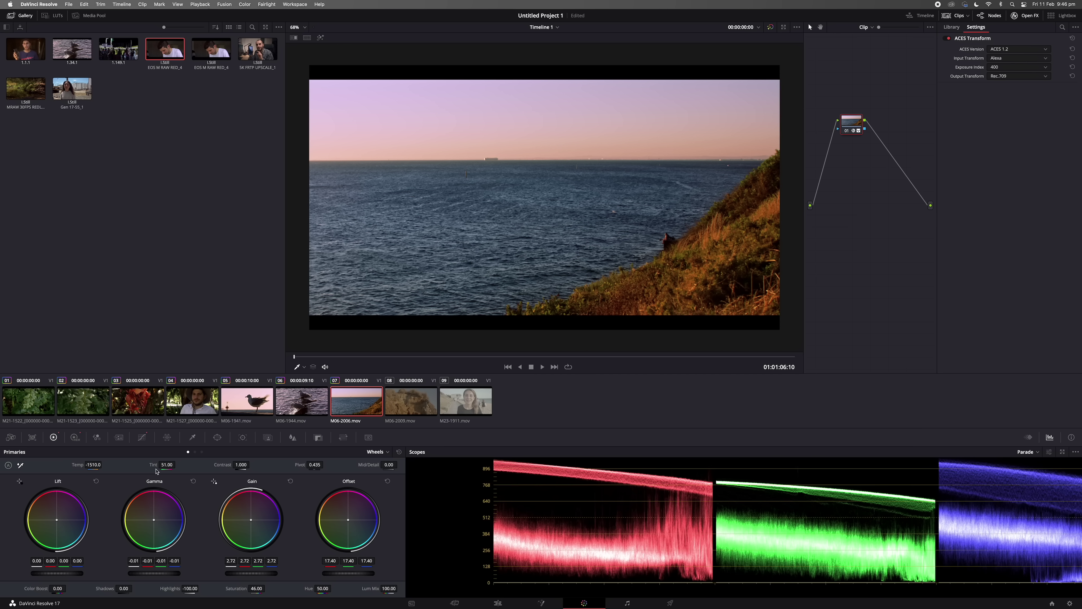
# Raise the red curve's middle and upper points, comparing with a reset and undo
pyautogui.click(142, 437)
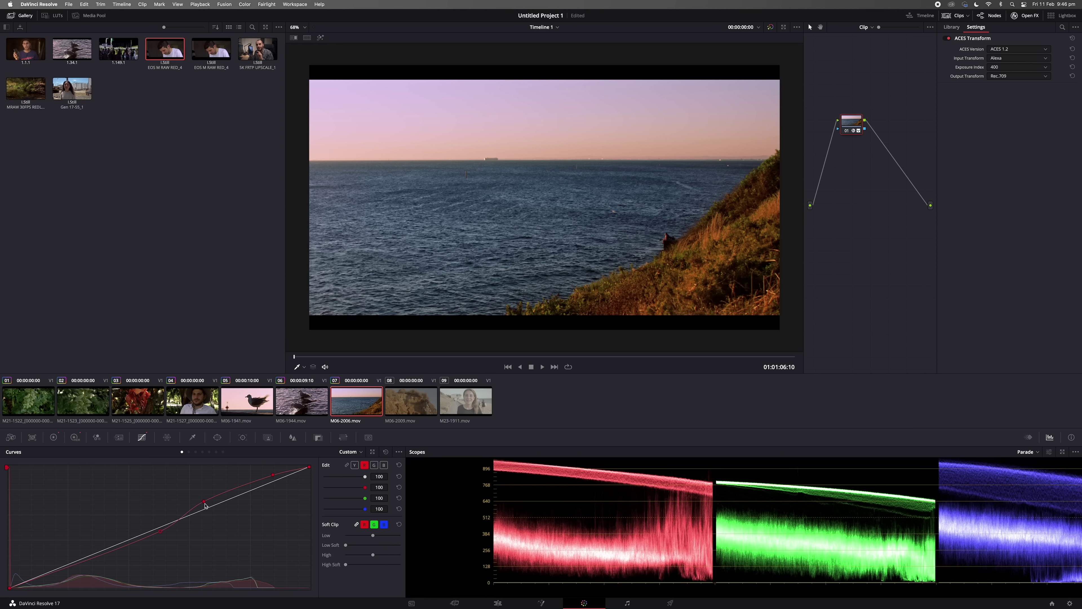
pyautogui.moveTo(205, 505); pyautogui.dragTo(202, 497)
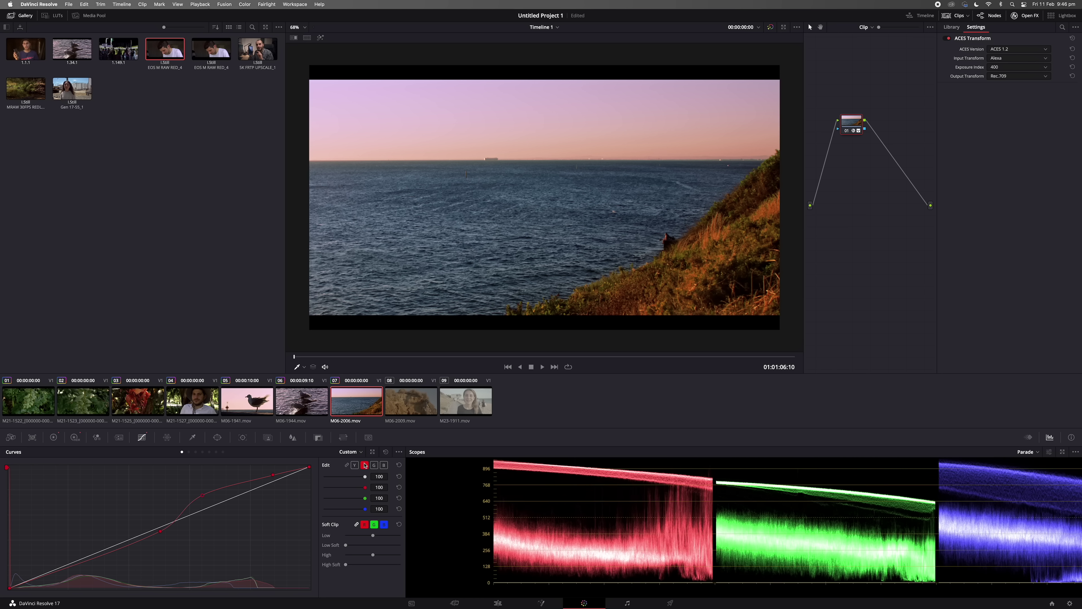
pyautogui.click(399, 464)
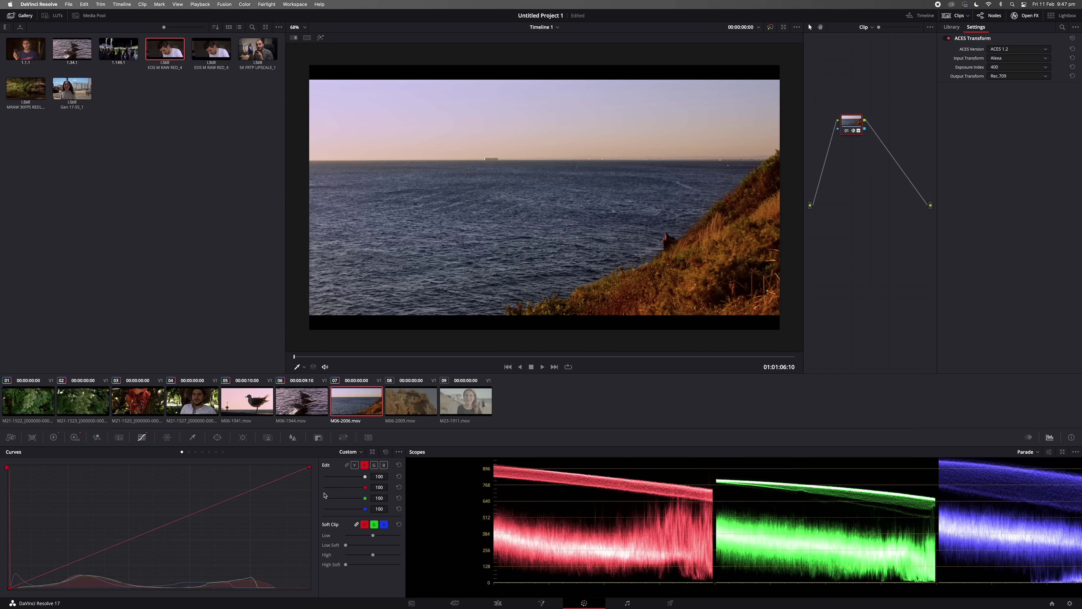
pyautogui.press('super+z')
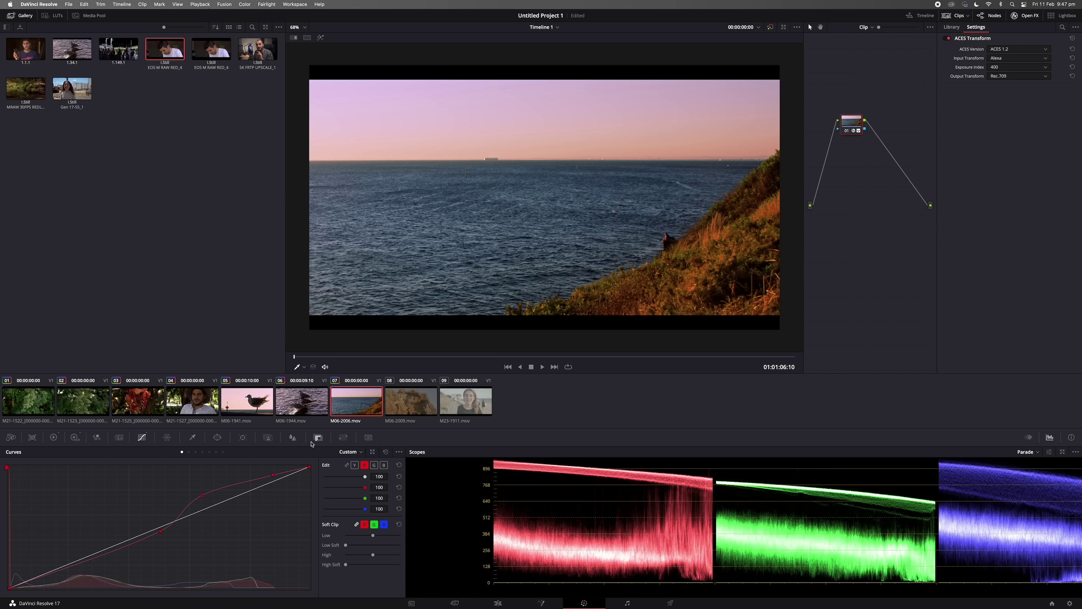
pyautogui.moveTo(273, 474); pyautogui.dragTo(272, 468)
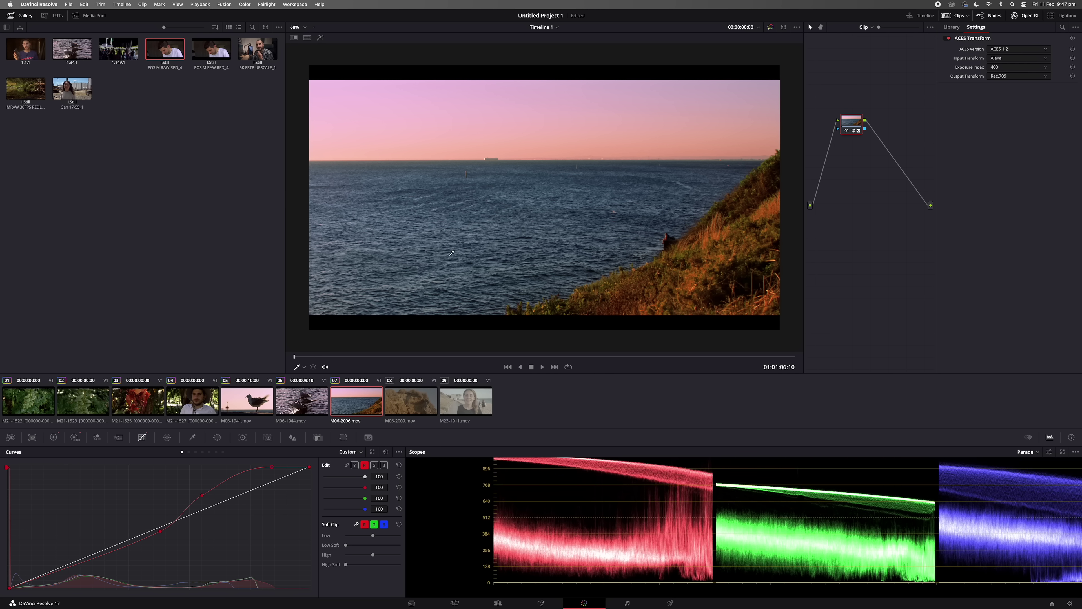
pyautogui.click(385, 452)
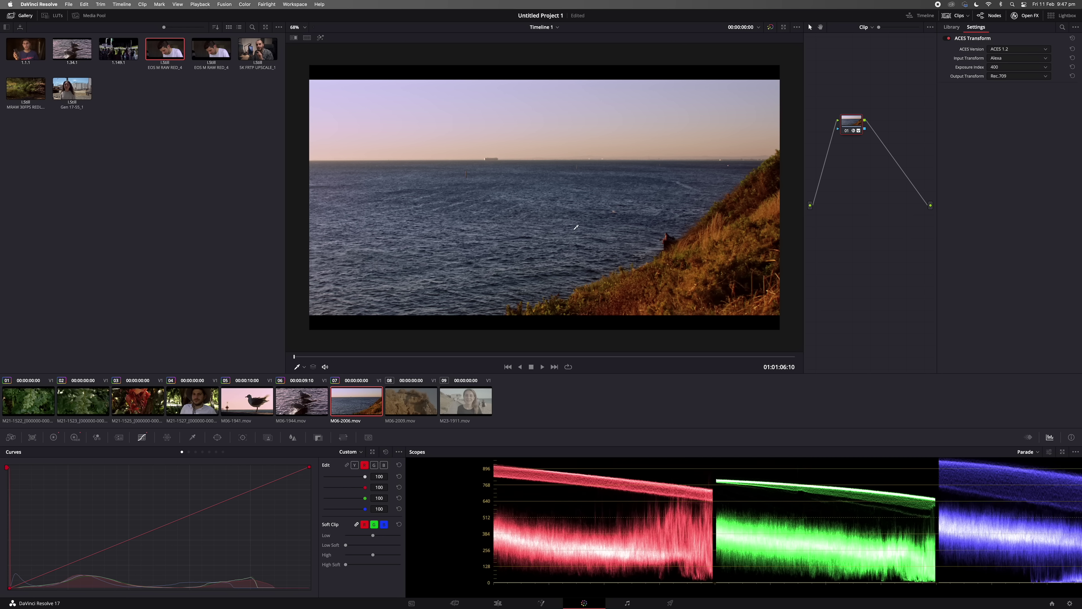
pyautogui.press('super+z')
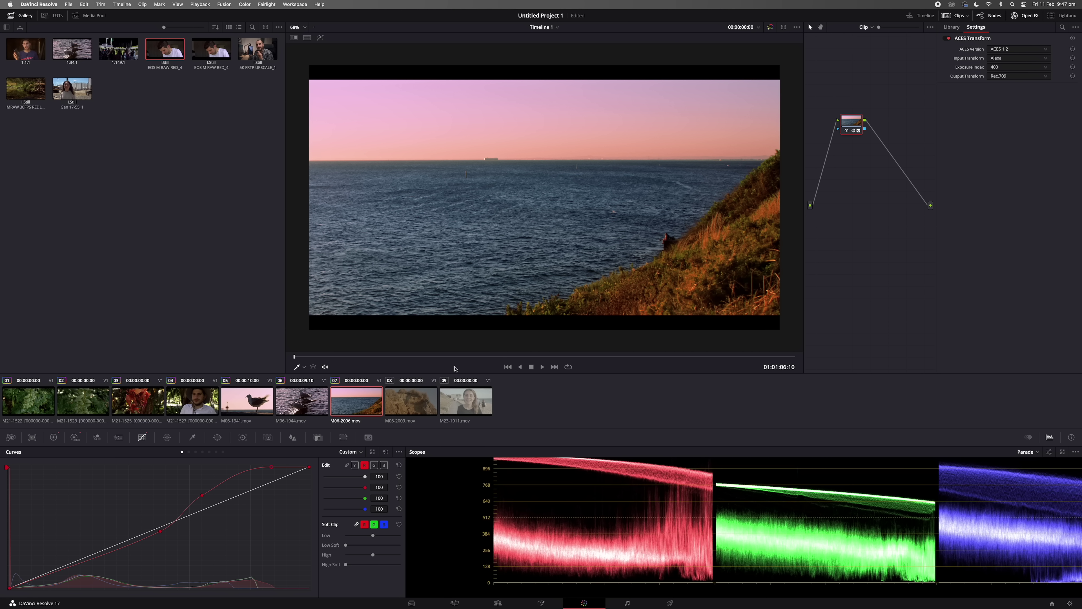
# Pull the red curve's middle and top points down, then move to clip M23-1911.mov
pyautogui.moveTo(202, 496); pyautogui.dragTo(203, 501)
pyautogui.moveTo(271, 469); pyautogui.dragTo(271, 472)
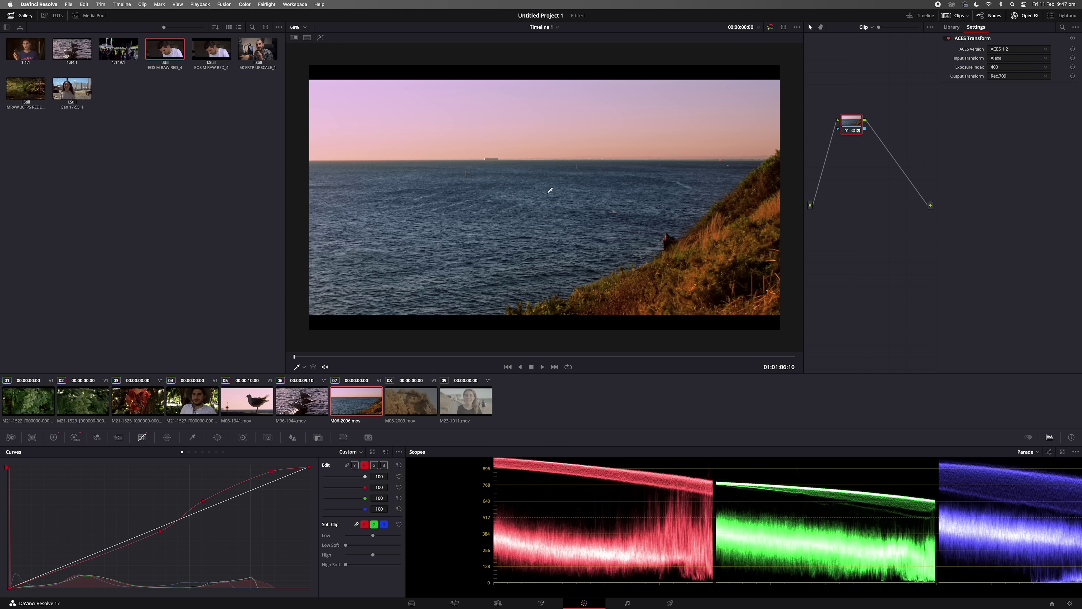
pyautogui.hotkey('alt', 'h')
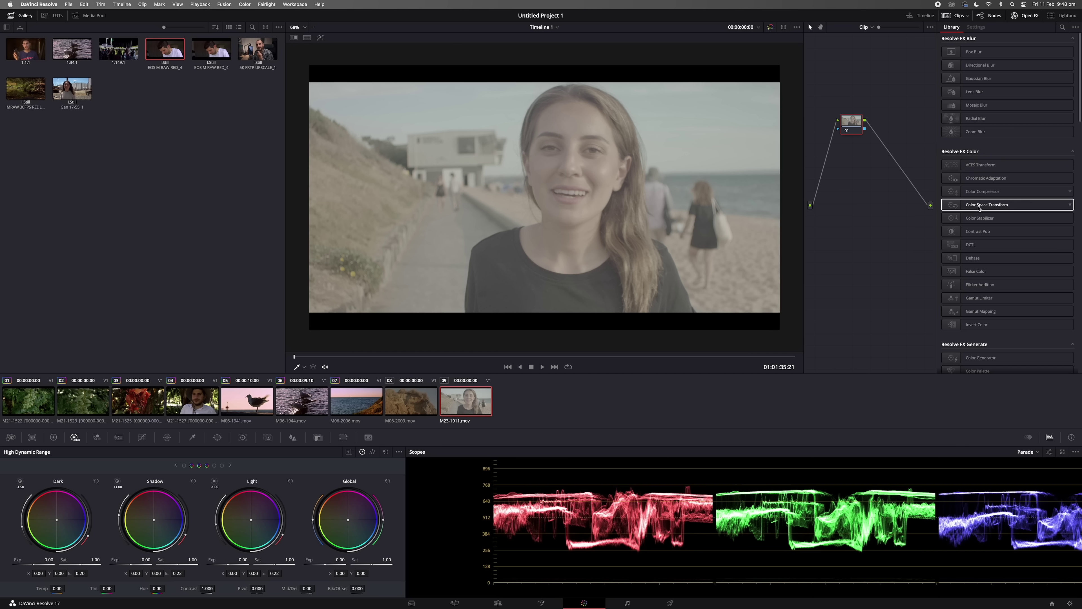
# Apply a Color Space Transform from ARRI Alexa LogC and lower HDR Global exposure to -1.23
pyautogui.moveTo(979, 208); pyautogui.dragTo(845, 113)
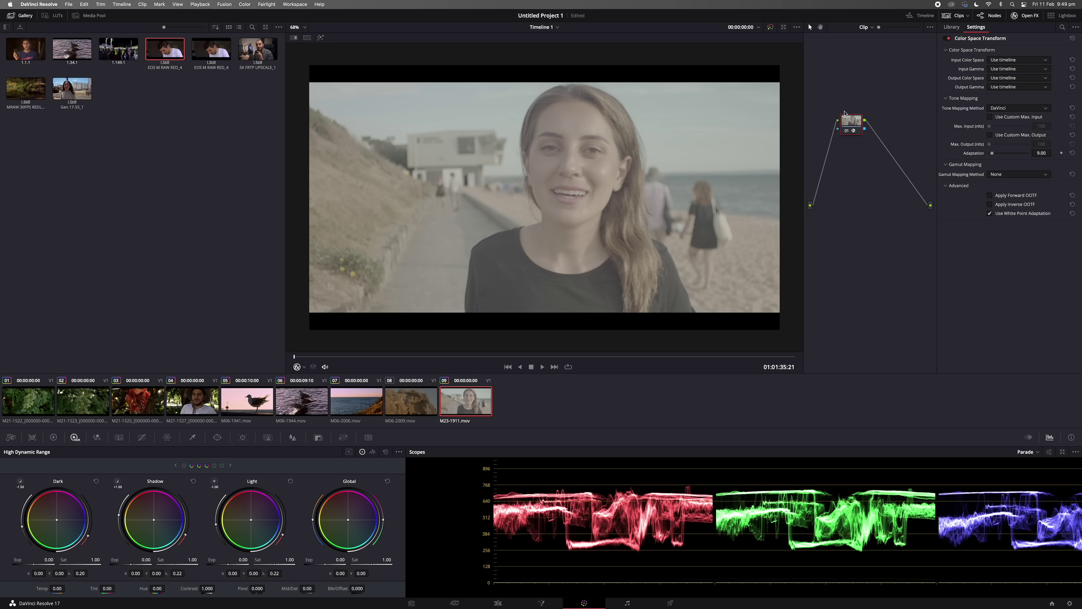
pyautogui.click(1003, 61)
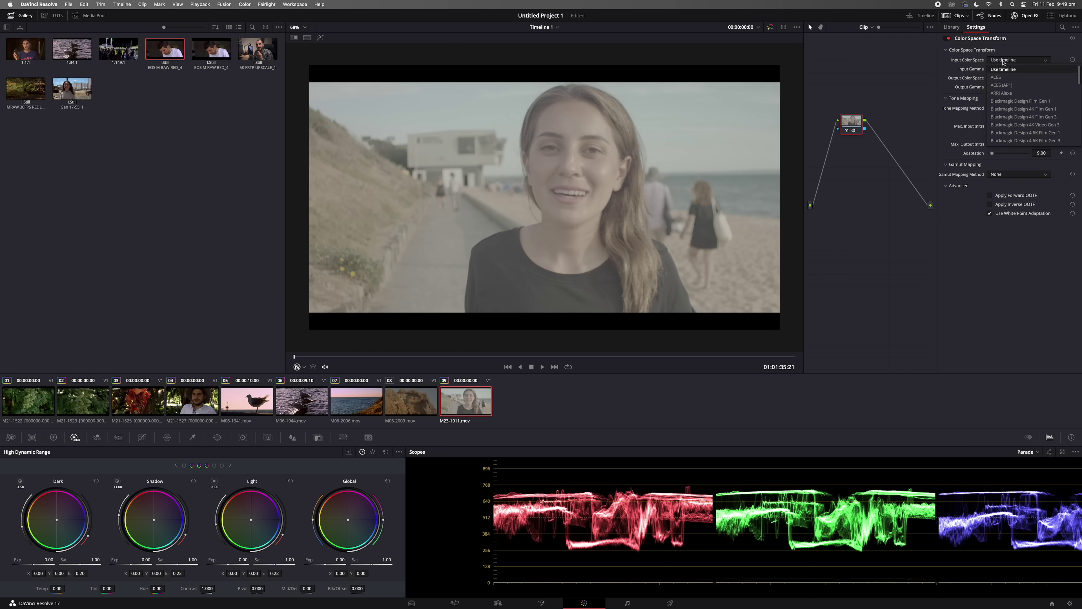
pyautogui.click(1001, 93)
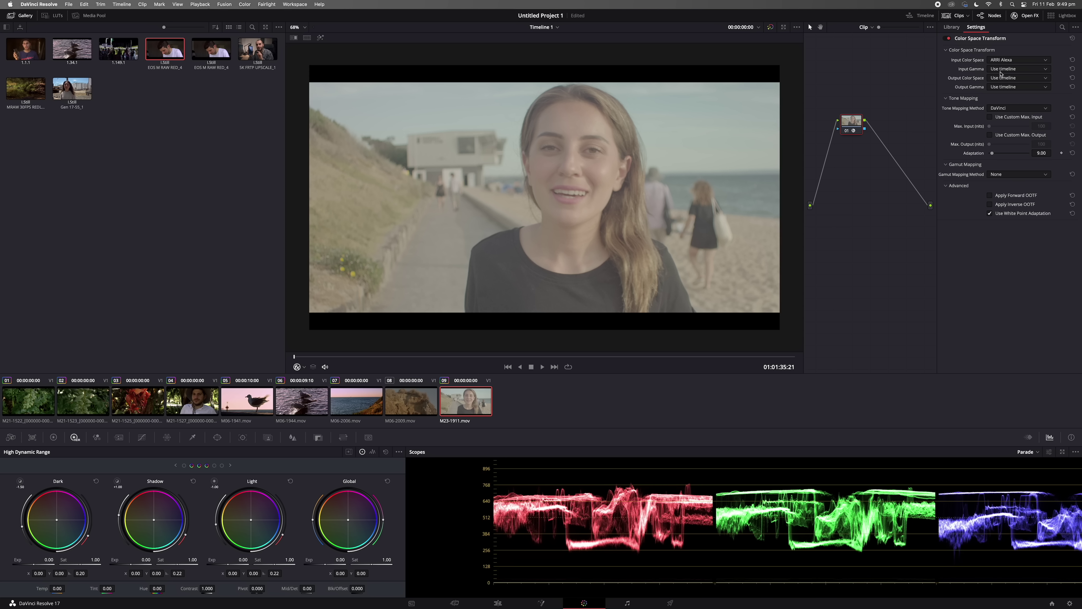
pyautogui.click(1001, 74)
pyautogui.click(1006, 115)
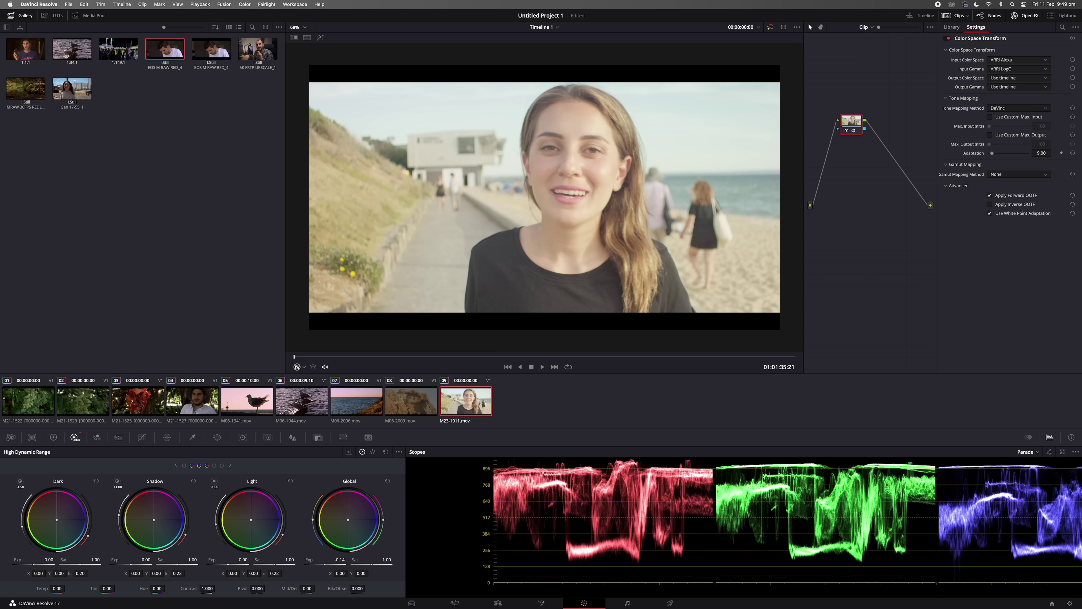
pyautogui.moveTo(340, 559); pyautogui.dragTo(286, 559)
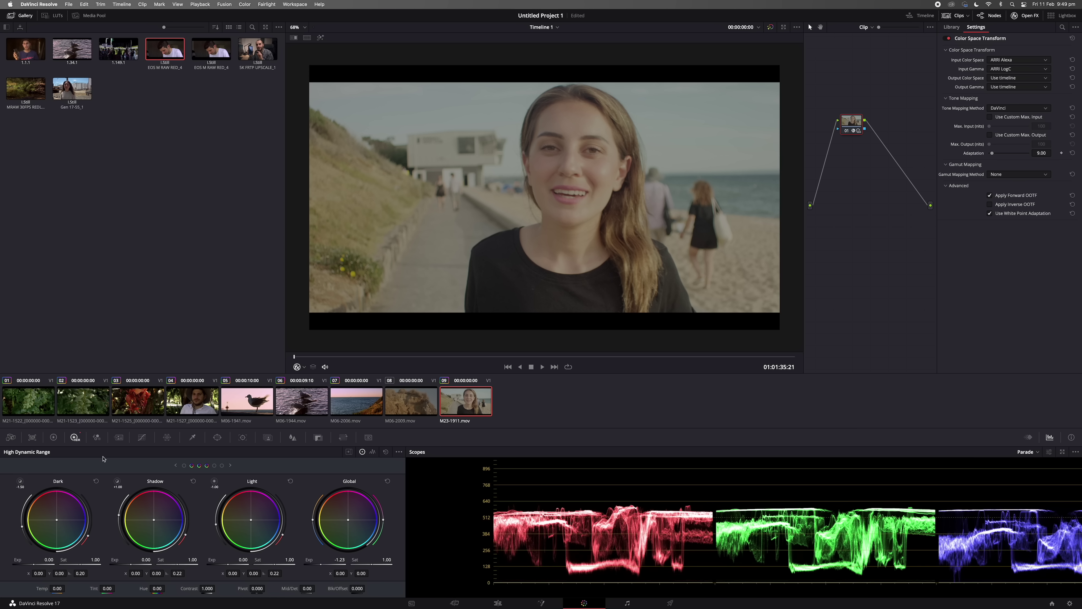
# Lower lift slightly, raise gain, and pull HDR Global exposure down to -1.73
pyautogui.click(54, 437)
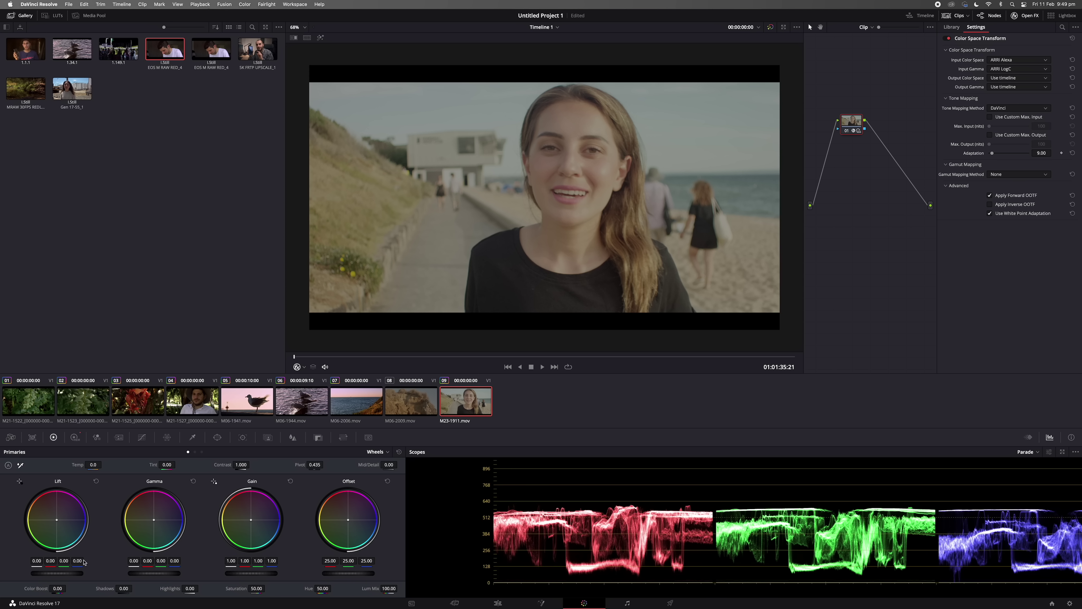
pyautogui.moveTo(56, 573); pyautogui.dragTo(428, 582)
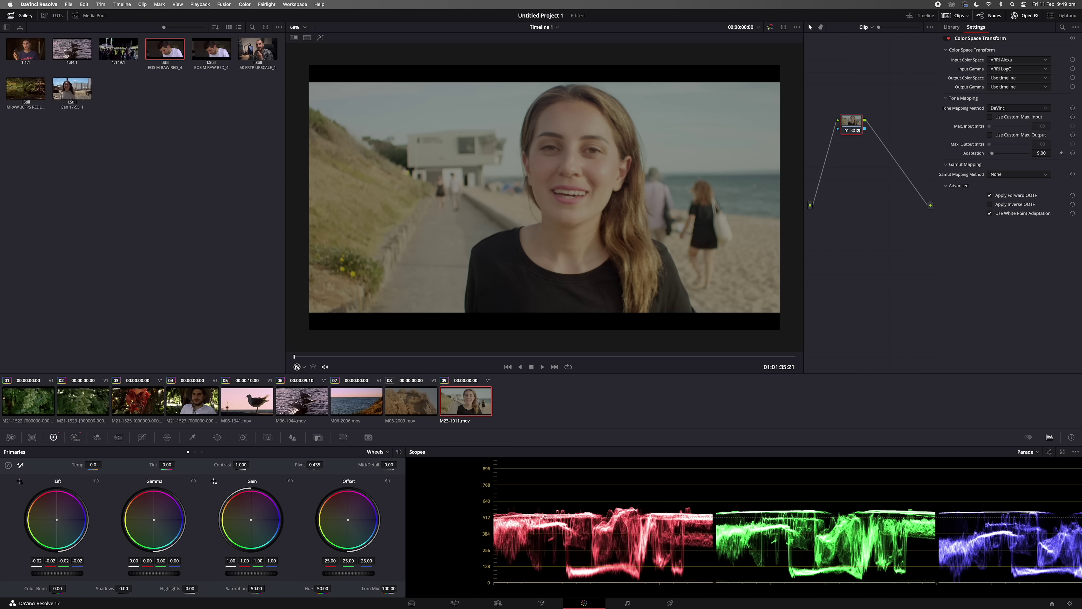
pyautogui.moveTo(251, 573); pyautogui.dragTo(336, 573)
pyautogui.click(75, 437)
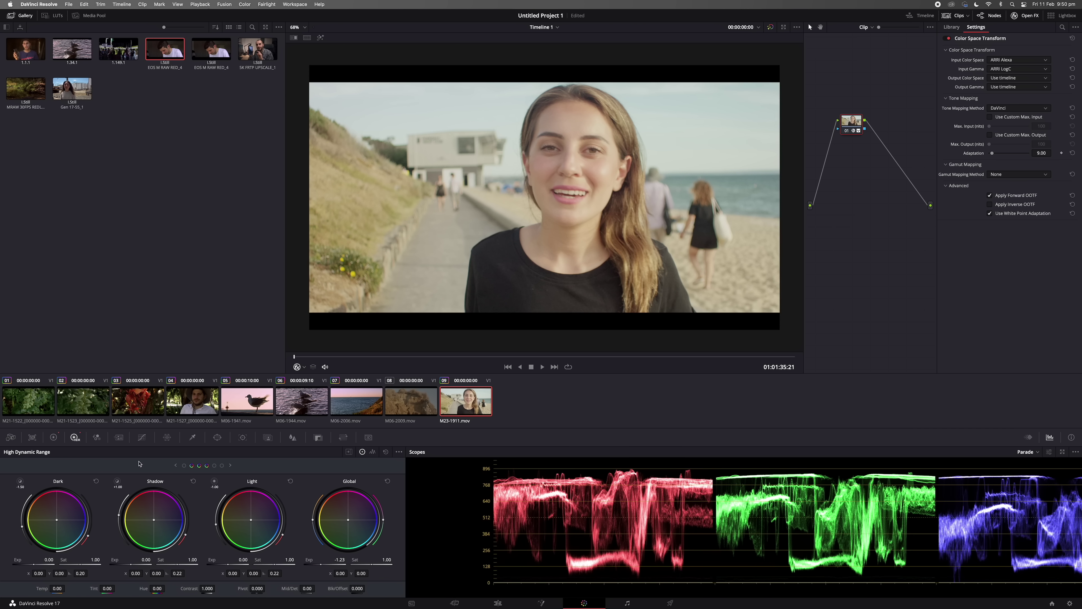
pyautogui.moveTo(339, 559); pyautogui.dragTo(431, 573)
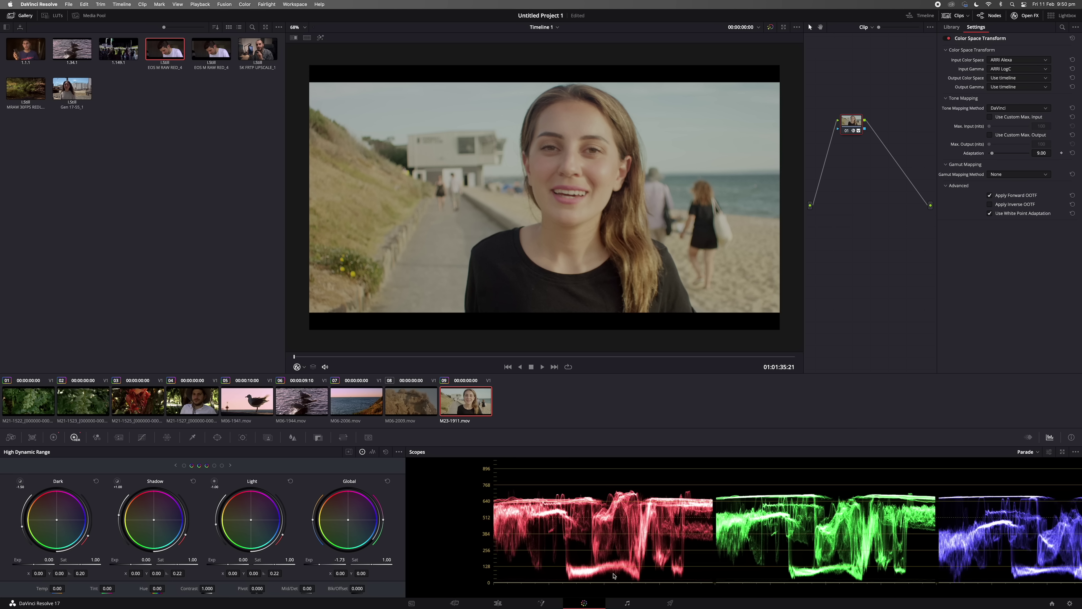
# Lower gamma to -0.12, raise gain to 1.81, set tint to 5.50 and temperature to -110
pyautogui.click(53, 437)
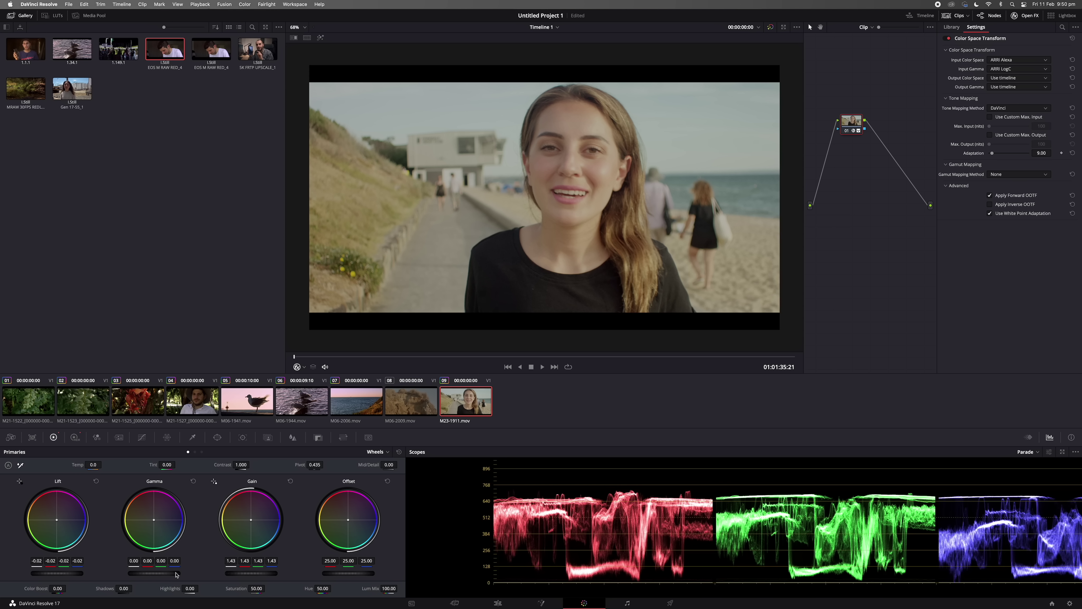
pyautogui.moveTo(154, 573); pyautogui.dragTo(144, 573)
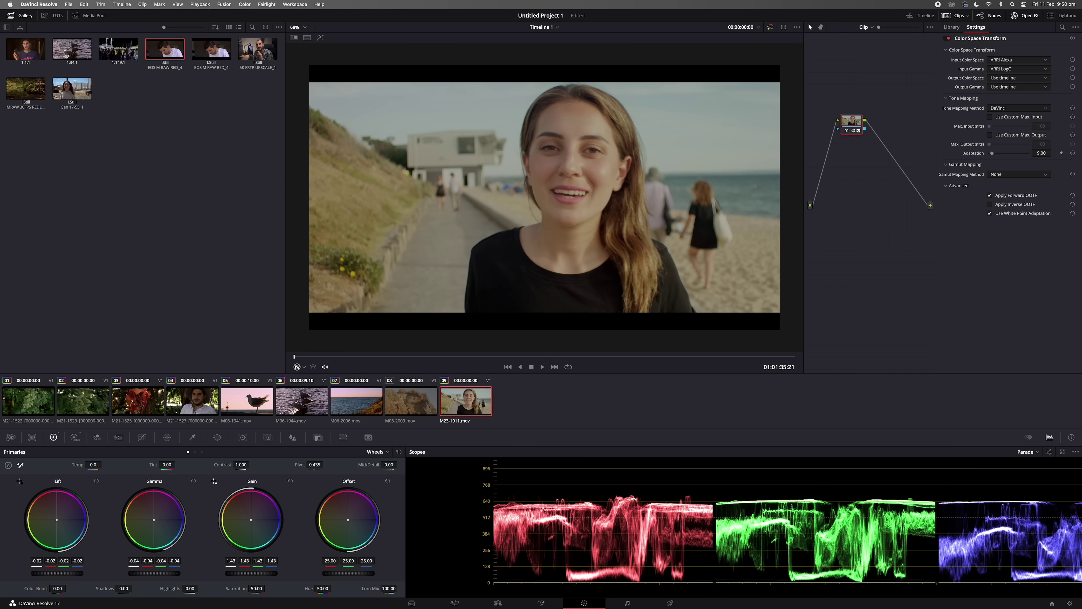
pyautogui.moveTo(249, 577); pyautogui.dragTo(281, 573)
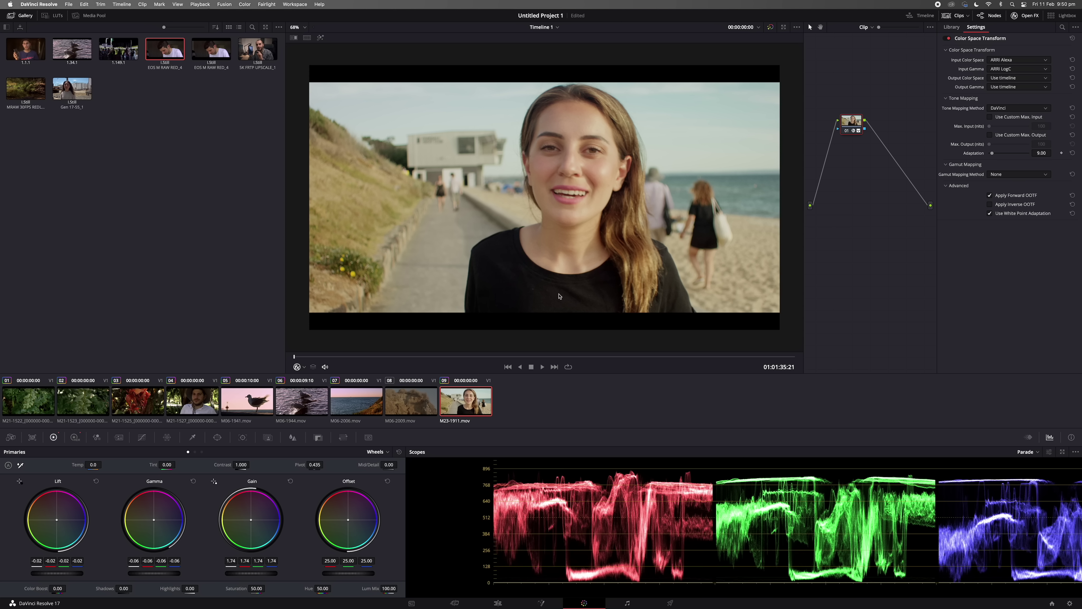
pyautogui.moveTo(153, 573); pyautogui.dragTo(141, 573)
pyautogui.moveTo(251, 573); pyautogui.dragTo(255, 573)
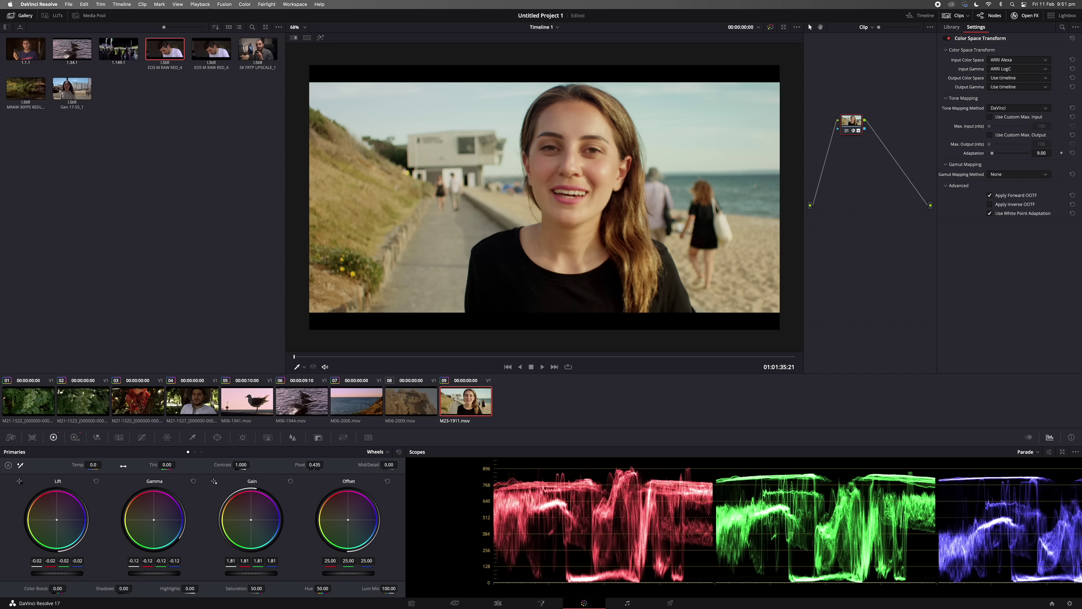
pyautogui.moveTo(170, 464); pyautogui.dragTo(177, 464)
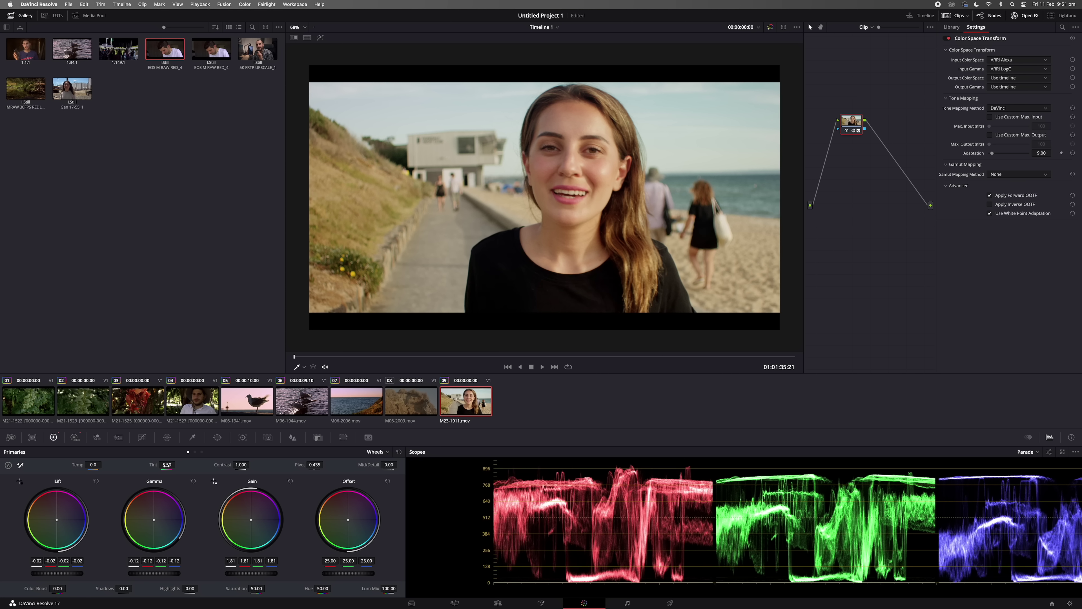
pyautogui.moveTo(93, 465); pyautogui.dragTo(89, 464)
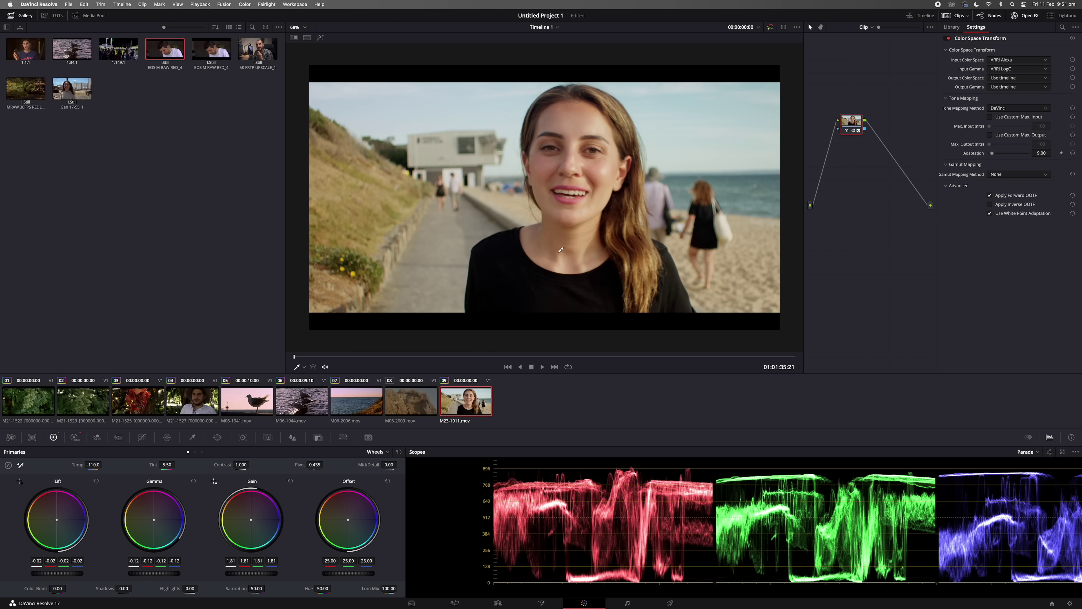
# Toggle the grade off and on to compare, then set gamma to -0.16 and gain to 1.84
pyautogui.press('super+d')
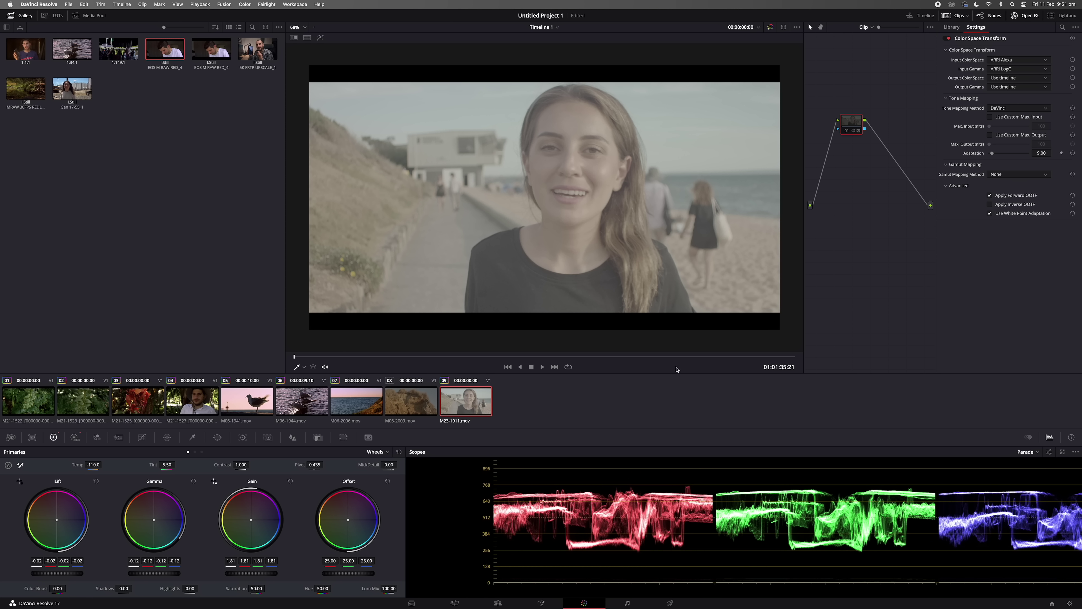
pyautogui.press('super+d')
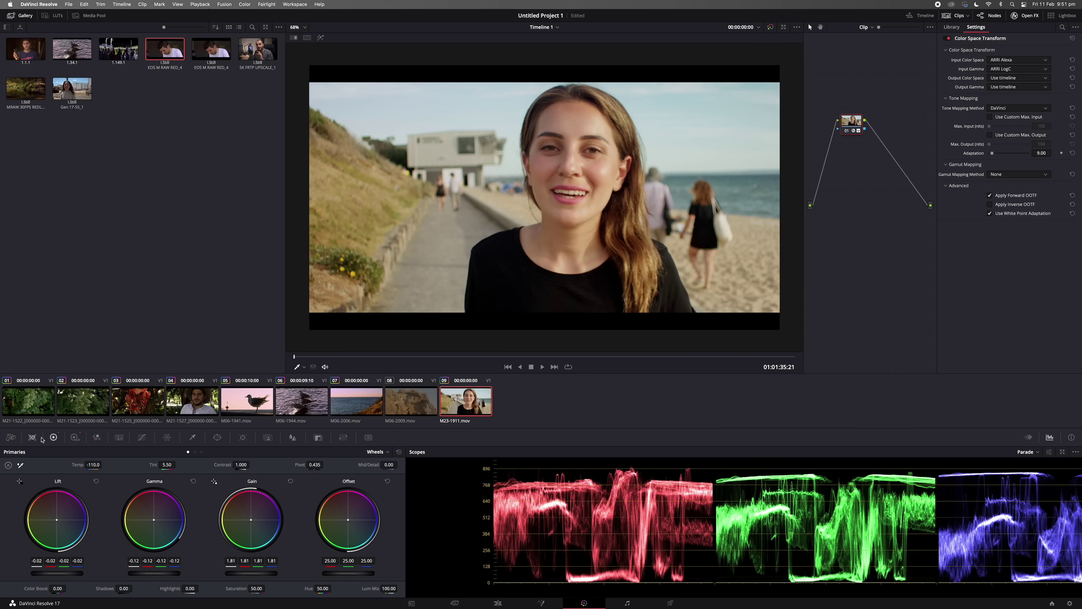
pyautogui.moveTo(154, 572); pyautogui.dragTo(144, 573)
pyautogui.moveTo(234, 571); pyautogui.dragTo(237, 571)
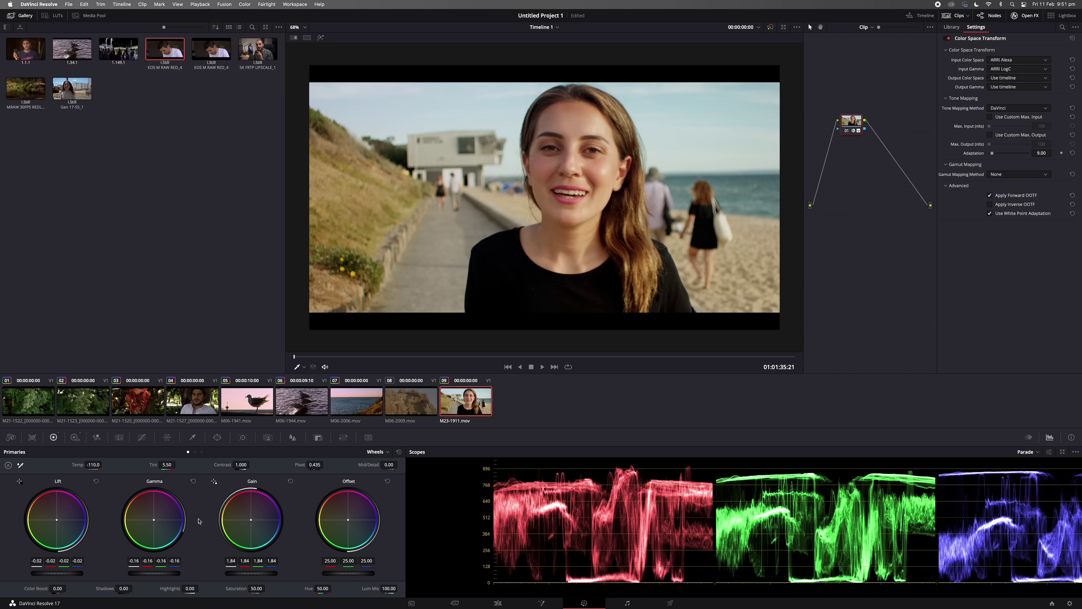
# Enlarge the viewer image and scrub to a later frame to review the interview grade
pyautogui.hotkey('shift', 'z')
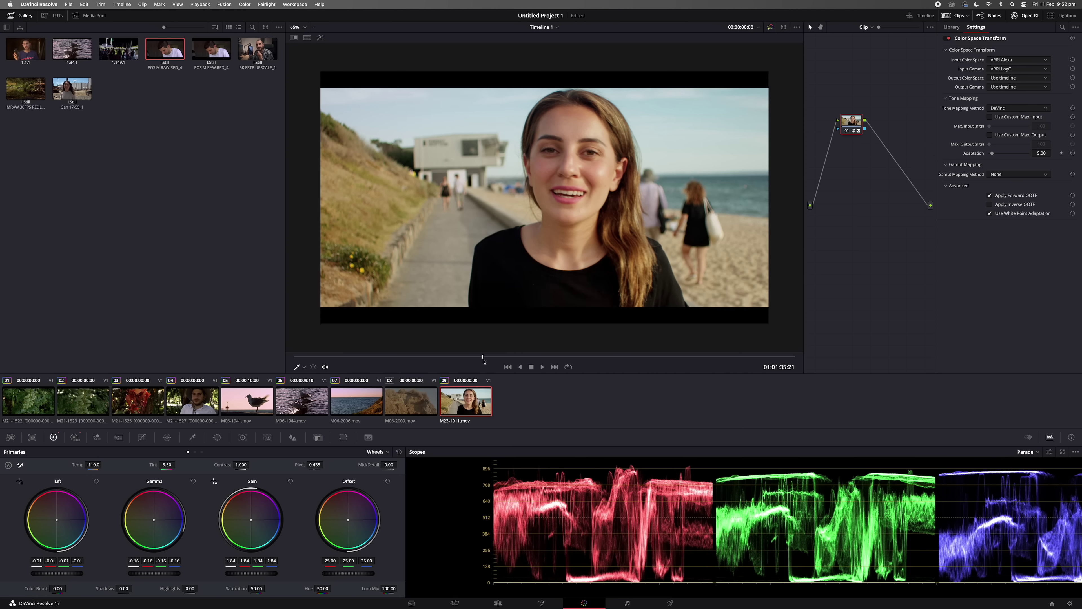
pyautogui.click(524, 356)
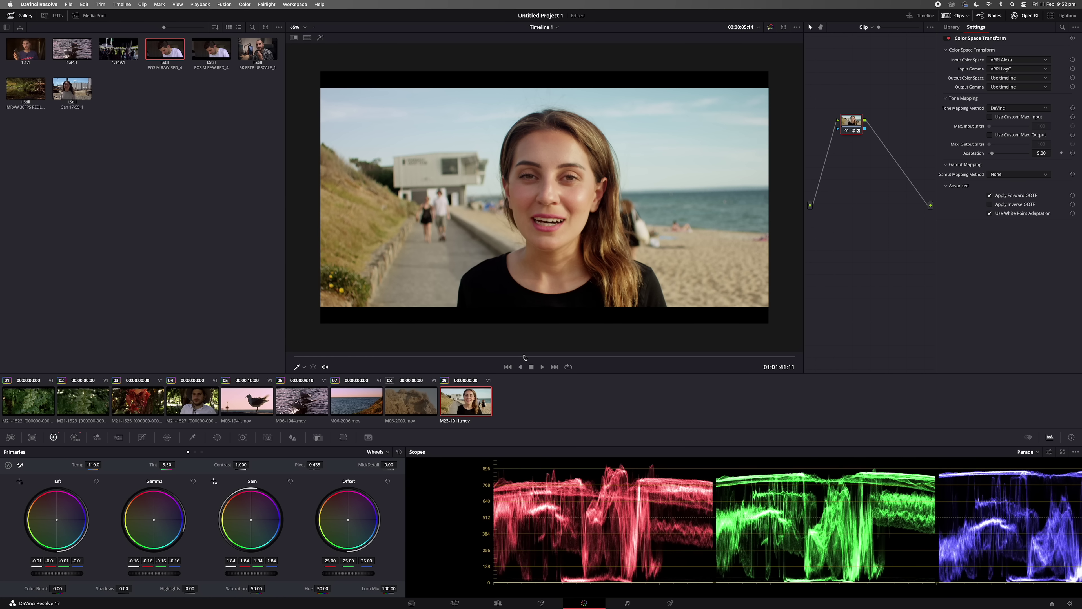
pyautogui.click(557, 259)
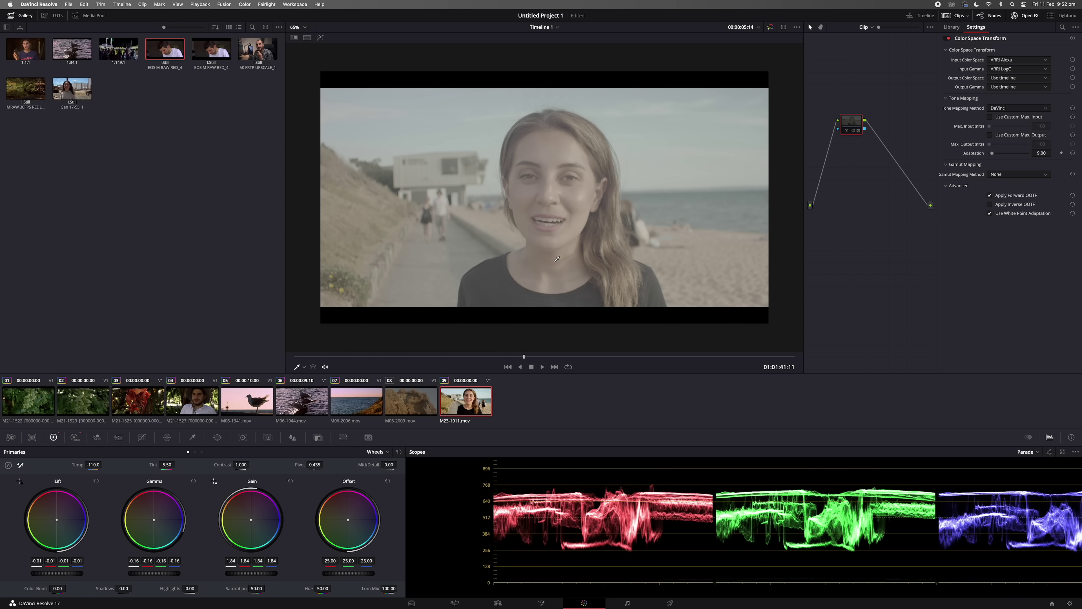
pyautogui.moveTo(557, 259); pyautogui.dragTo(575, 259)
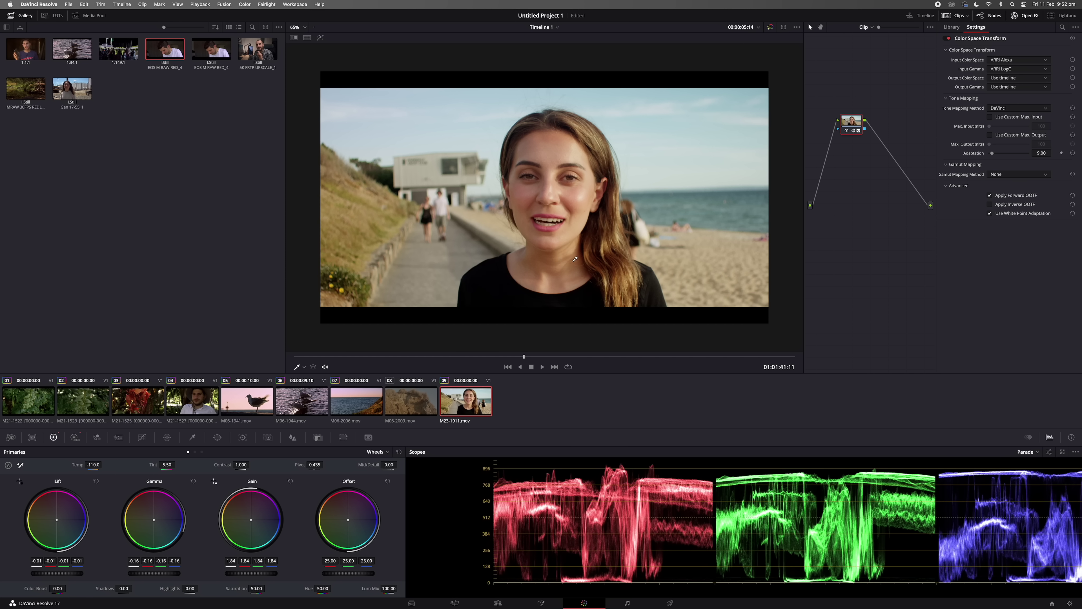
pyautogui.click(537, 231)
# Add and raise two points on the red custom curve, then compare against the ungraded image
pyautogui.click(142, 437)
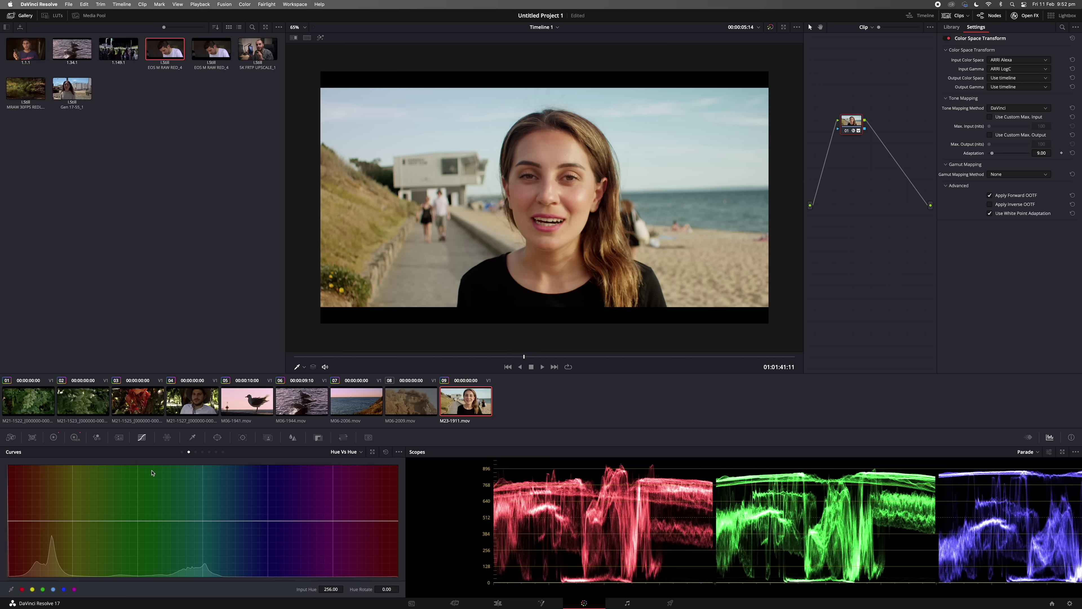
pyautogui.click(182, 451)
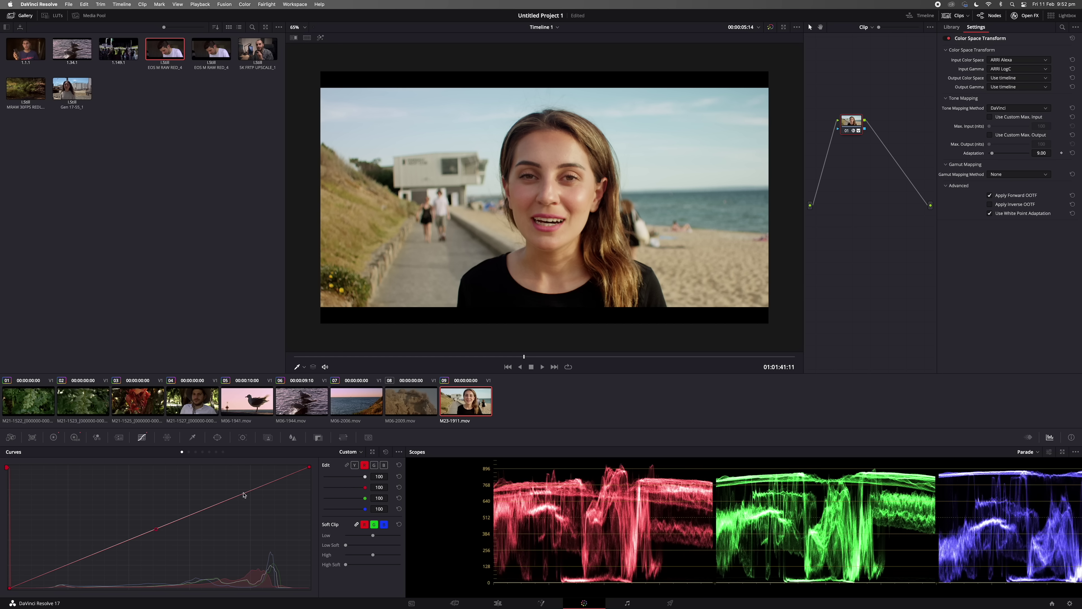
pyautogui.moveTo(239, 493); pyautogui.dragTo(241, 502)
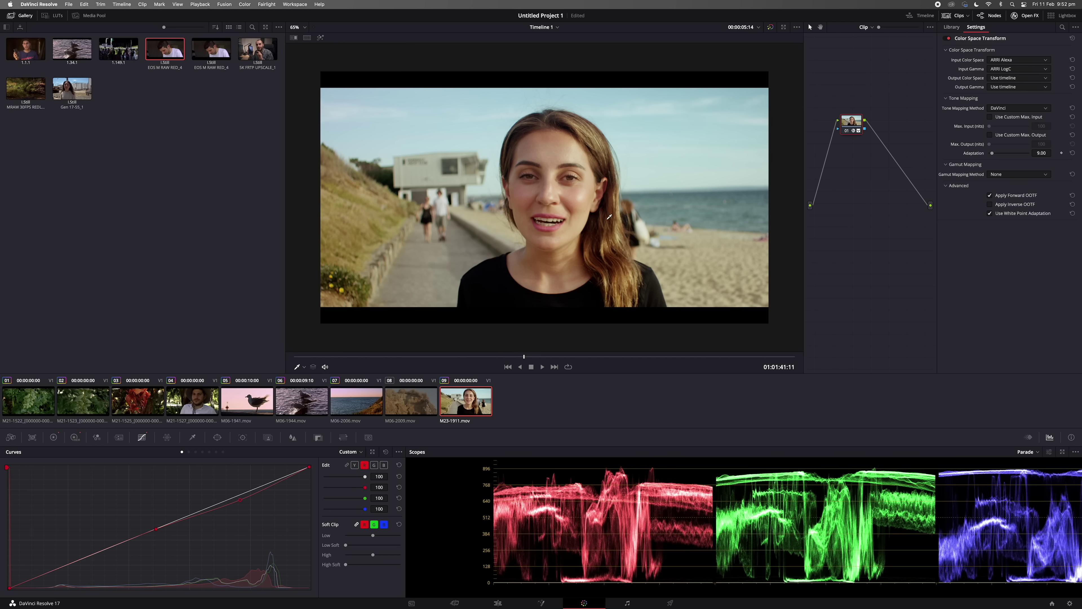
pyautogui.moveTo(76, 566); pyautogui.dragTo(74, 563)
pyautogui.hotkey('shift', 'd')
pyautogui.hotkey('shift', 'd')
# Save the project and scrub the clip between roughly 00:00:05:10 and 00:00:08:00
pyautogui.press('super+s')
pyautogui.click(458, 357)
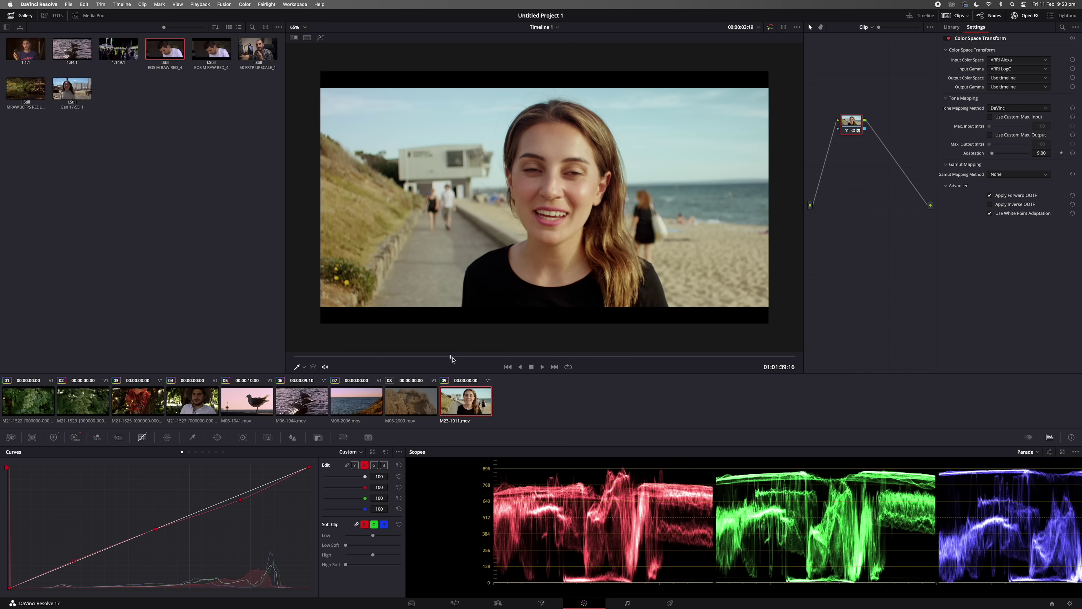
pyautogui.click(641, 356)
pyautogui.click(623, 356)
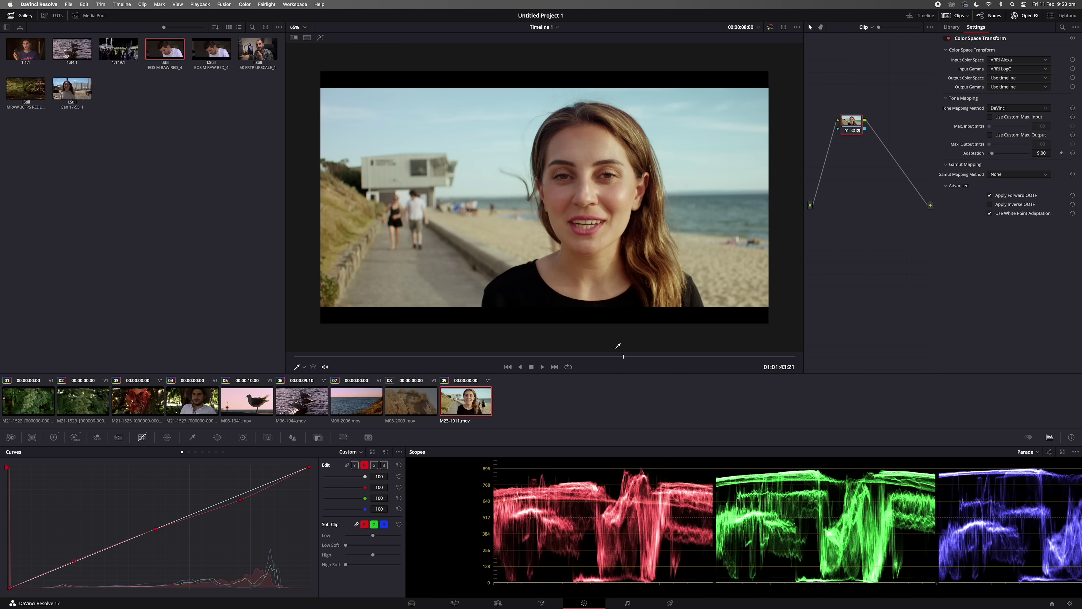
pyautogui.click(517, 356)
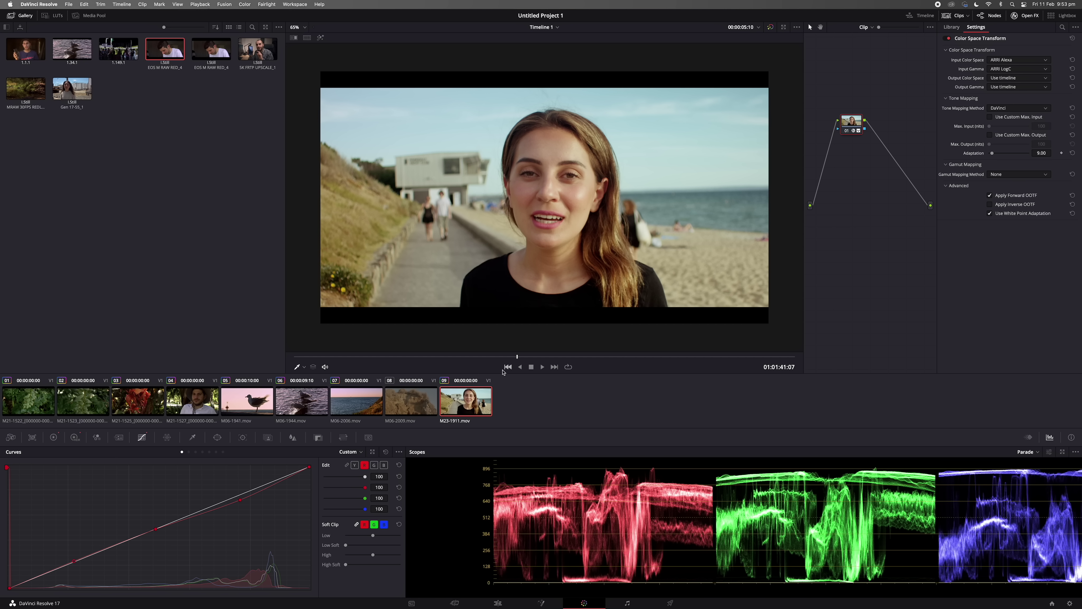
# Go to seagull clip M06-1944.mov and toggle its ACES Transform off and on to compare
pyautogui.click(370, 409)
pyautogui.press('Up')
pyautogui.press('Up')
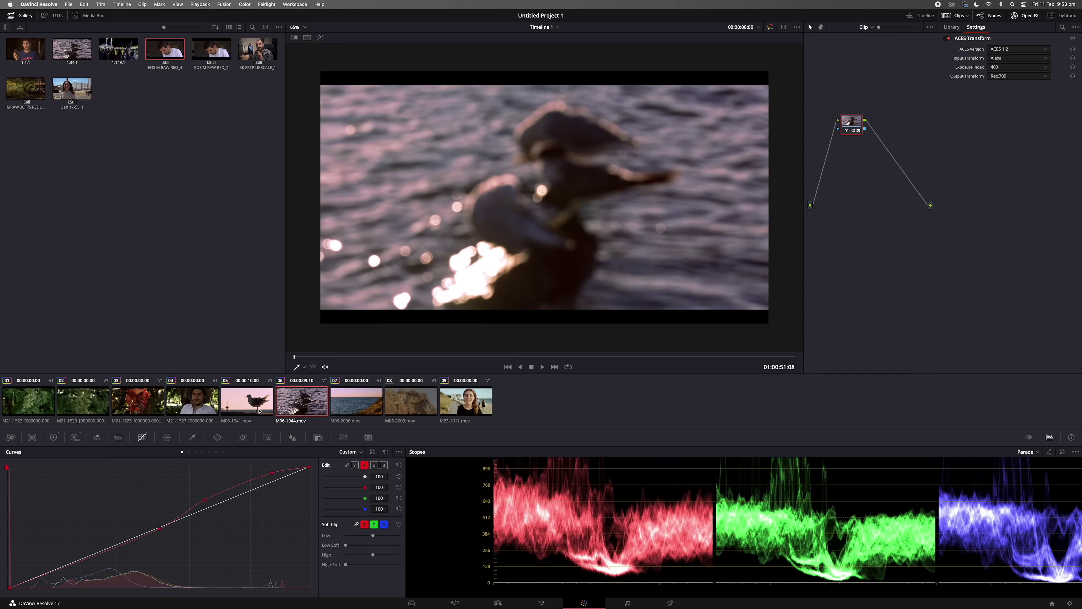
pyautogui.press('Down')
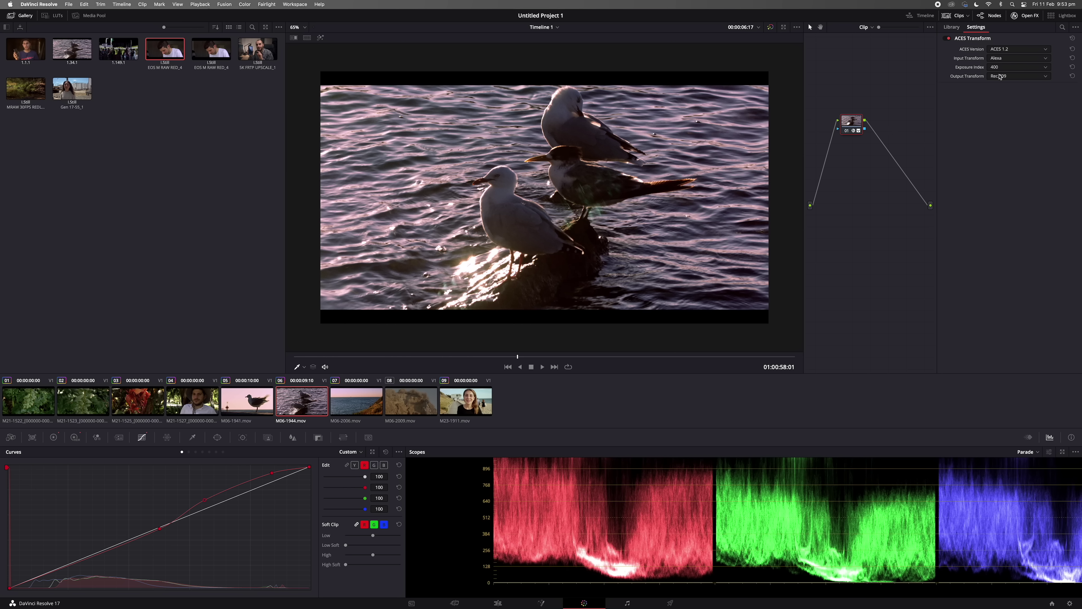
pyautogui.click(949, 37)
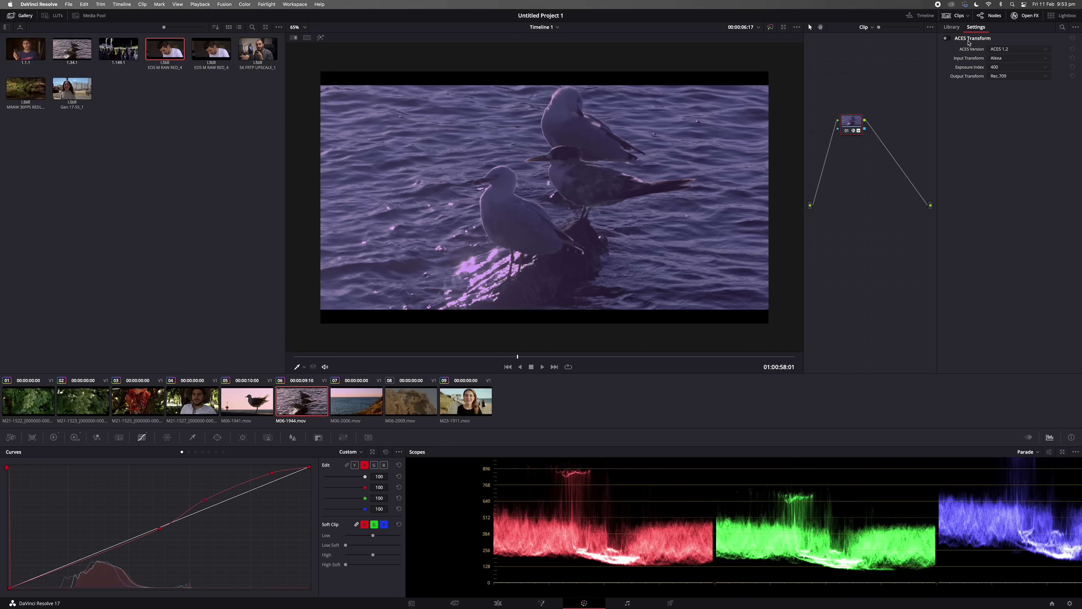
pyautogui.click(949, 37)
pyautogui.click(951, 28)
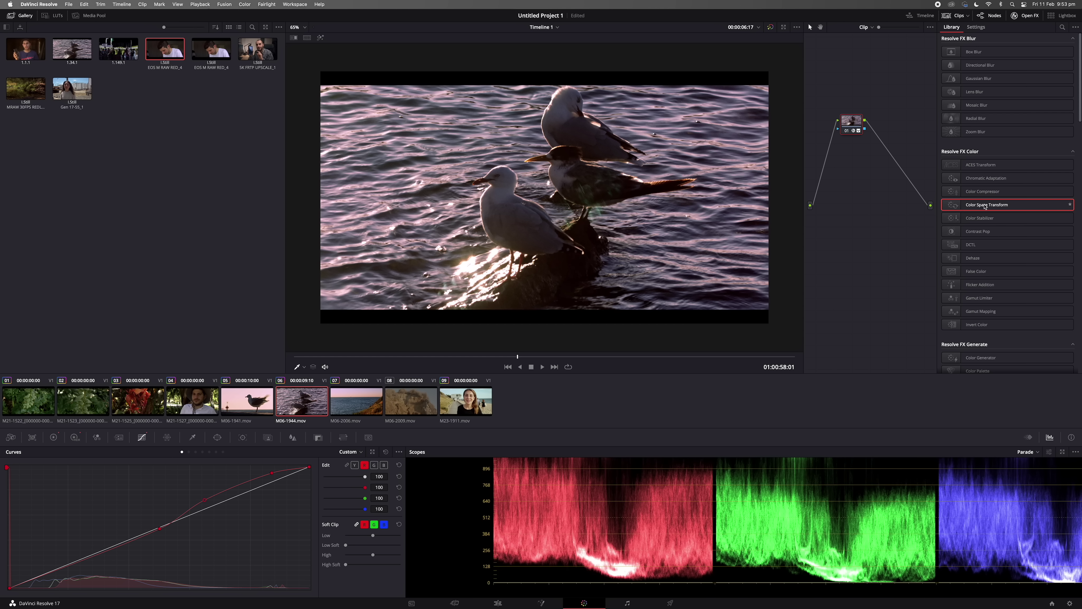
pyautogui.click(974, 29)
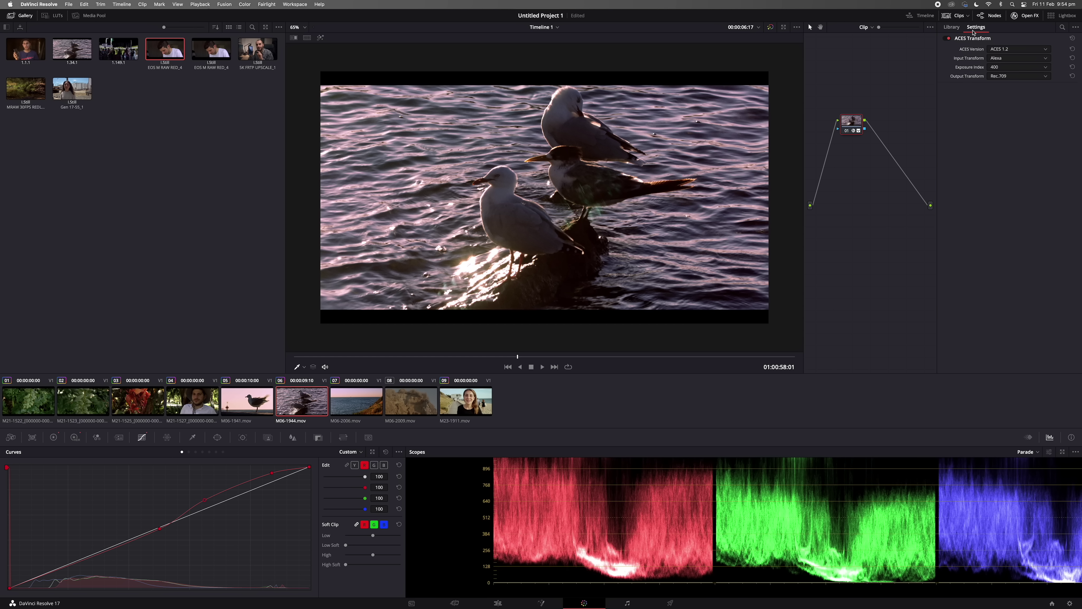